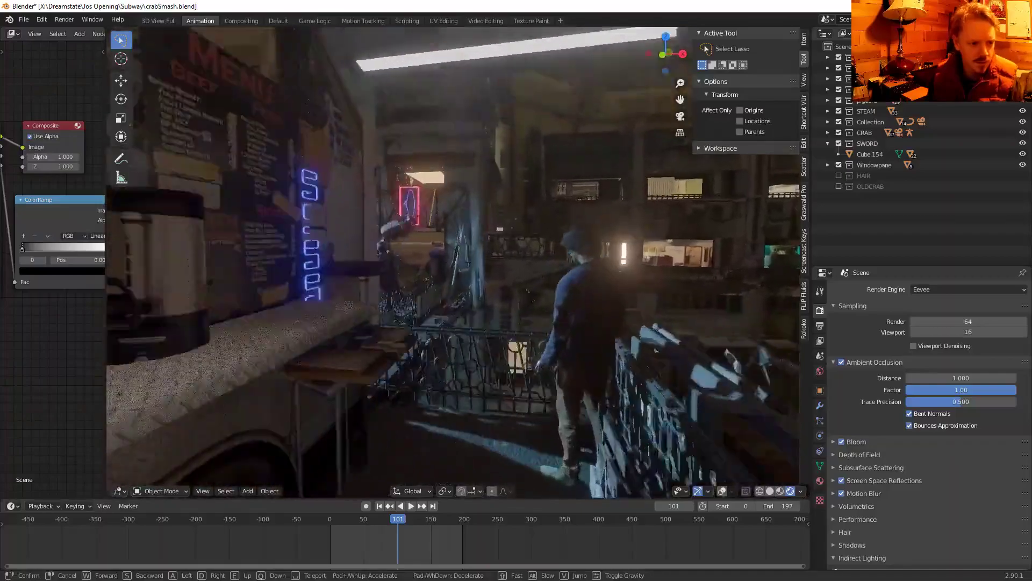
# Fly through the alley scene past the crab, street and soldiers toward the railing.
pyautogui.press('s')
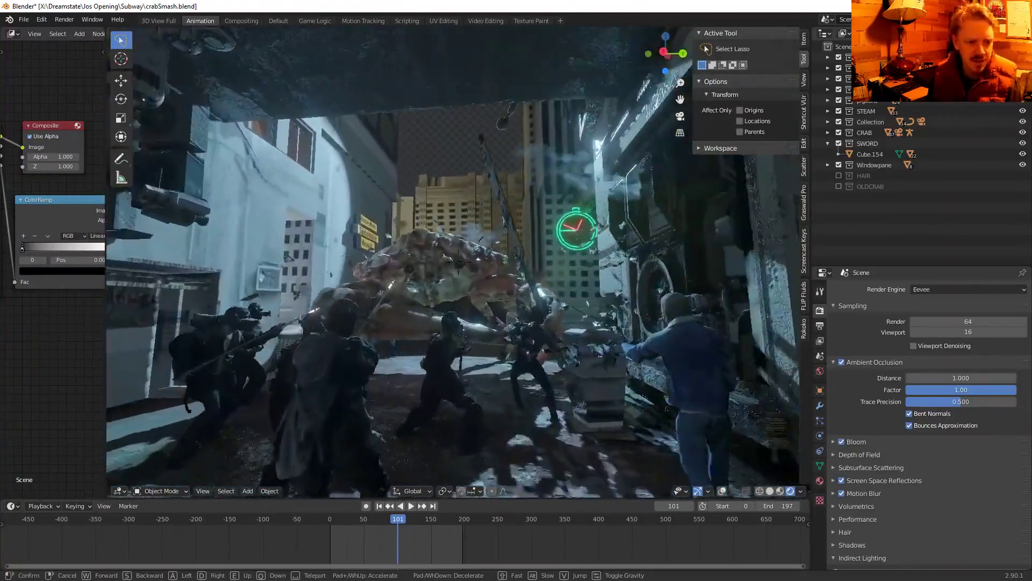
pyautogui.press('w')
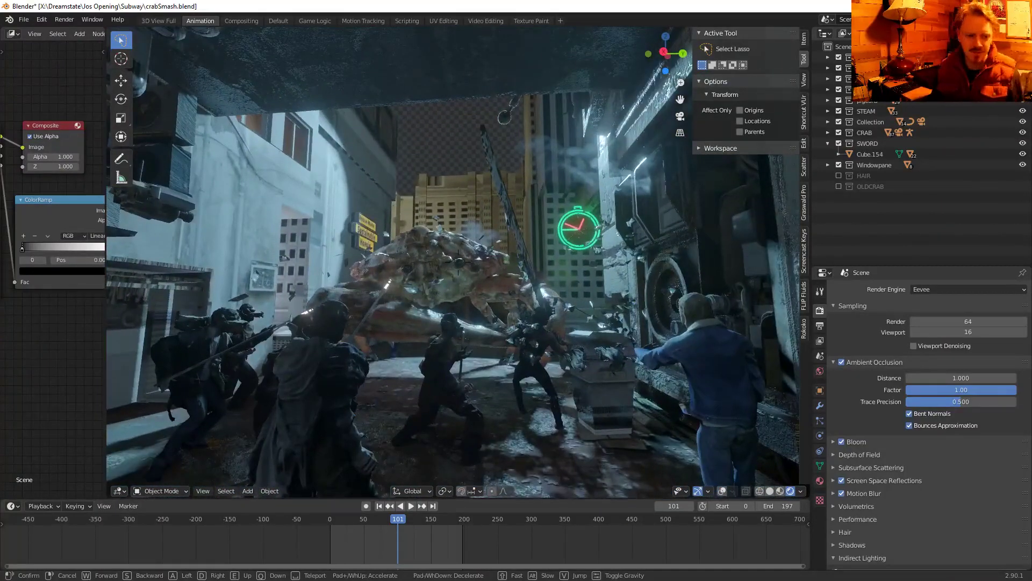
pyautogui.press('w')
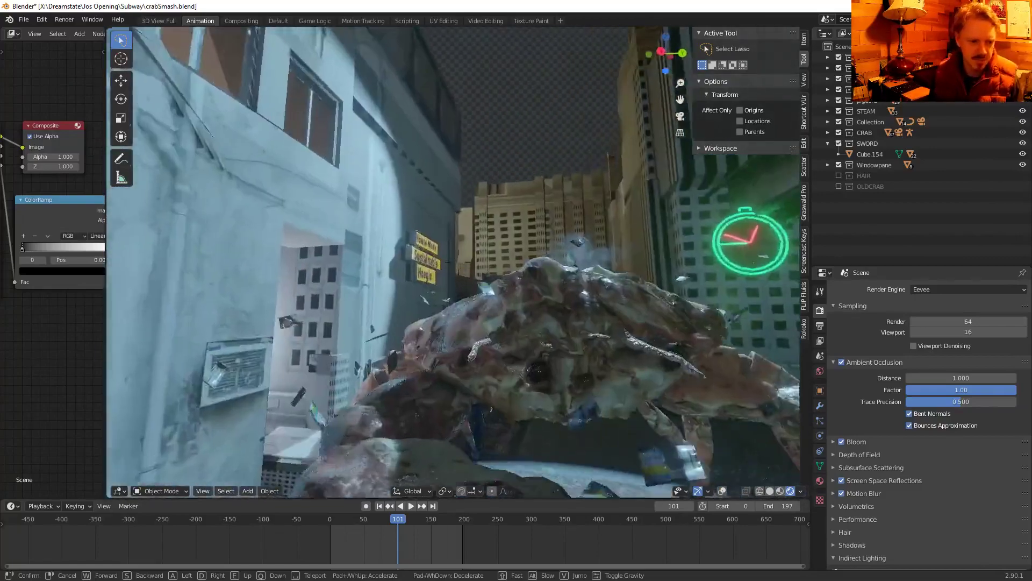
pyautogui.press('w')
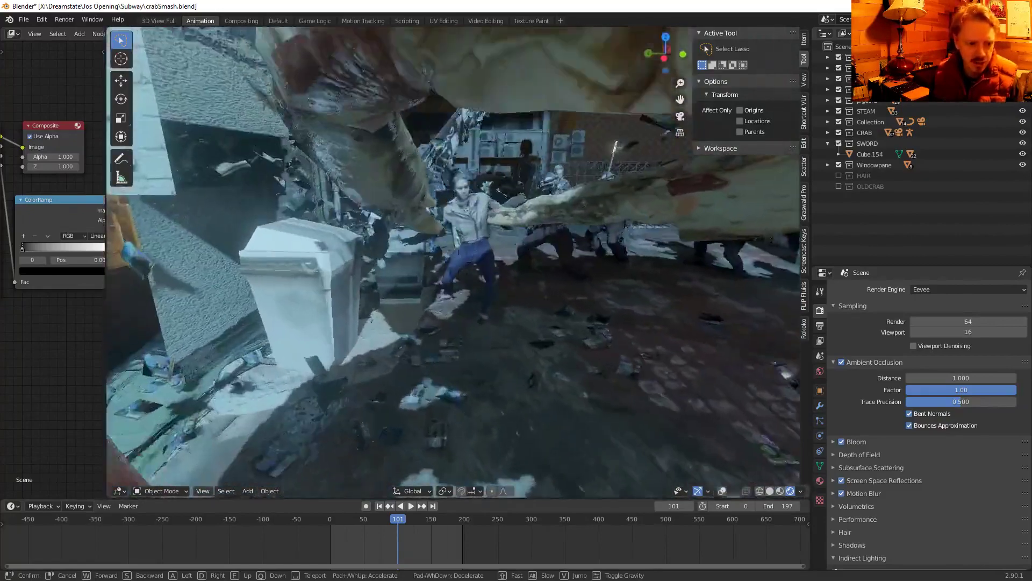
pyautogui.press('w')
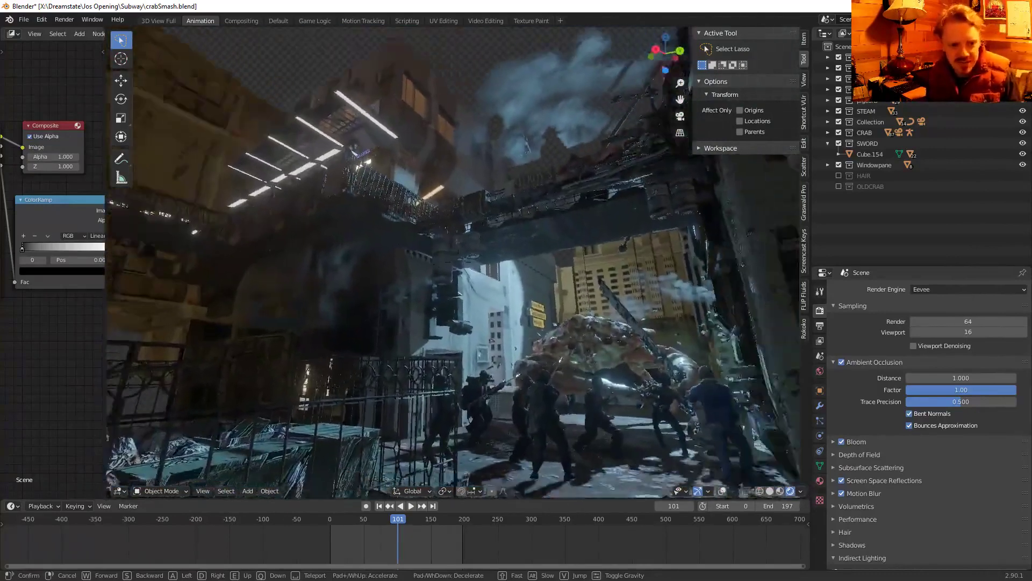
pyautogui.press('w')
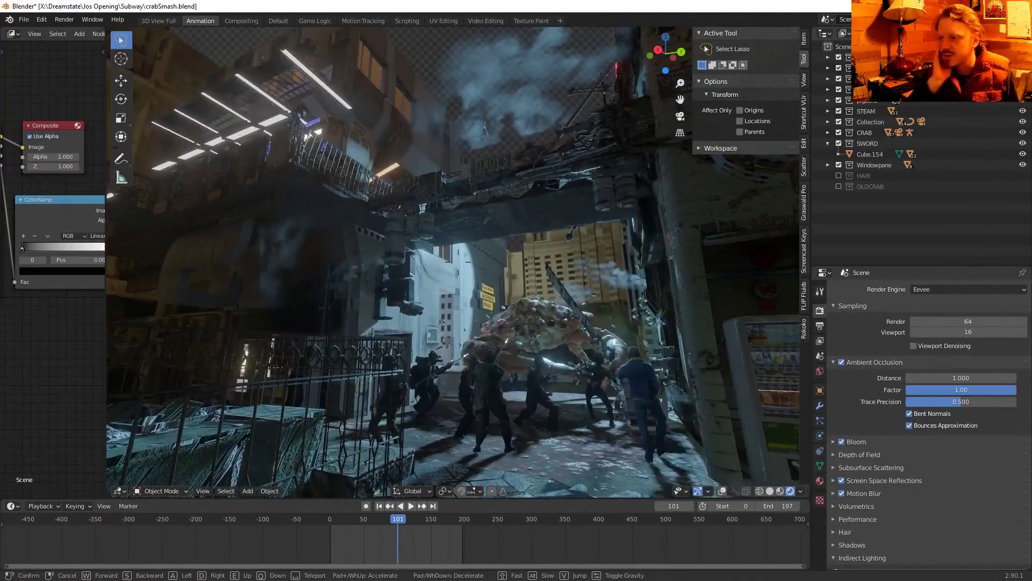
pyautogui.press('w')
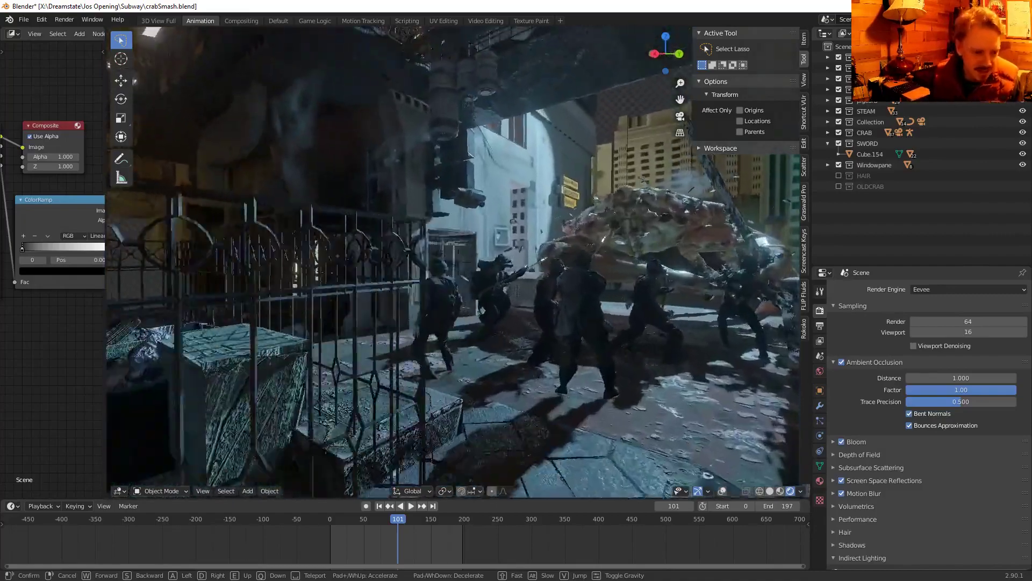
pyautogui.press('w')
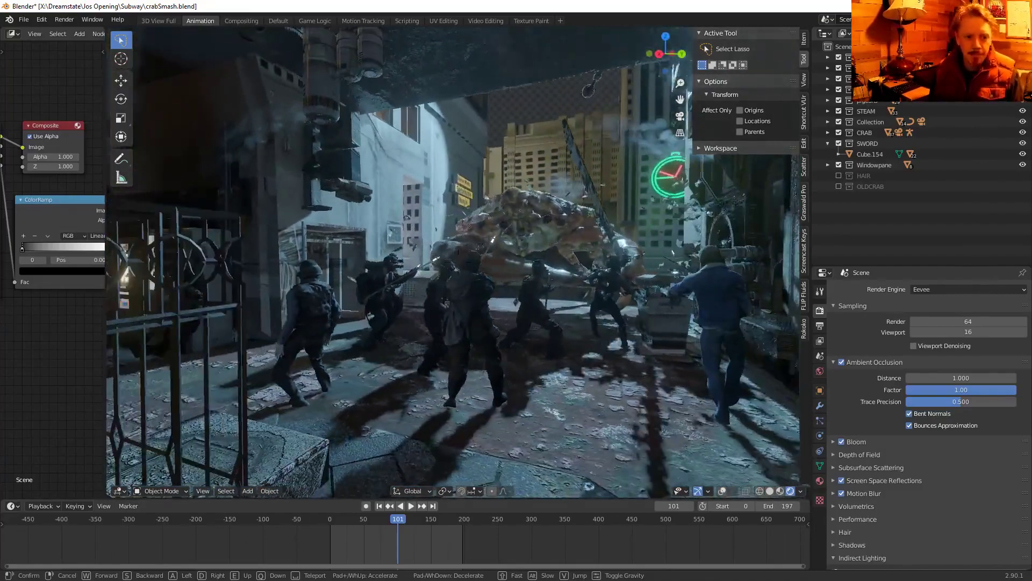
pyautogui.press('w')
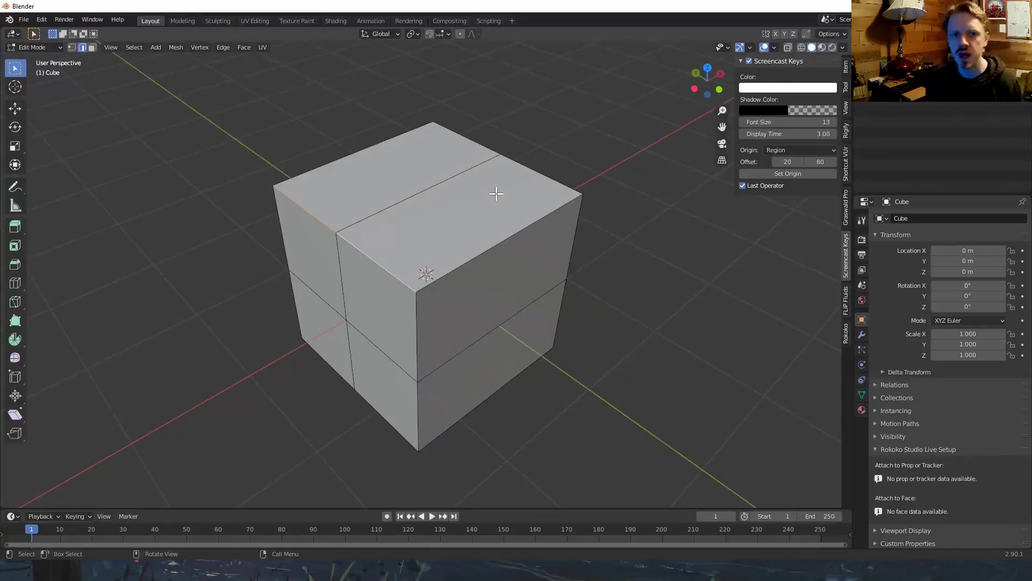
# Bevel the cube's top-left edge into a rounded edge.
pyautogui.keyDown('shift'); pyautogui.moveTo(495, 194); pyautogui.dragTo(564, 226, button='middle'); pyautogui.keyUp('shift')
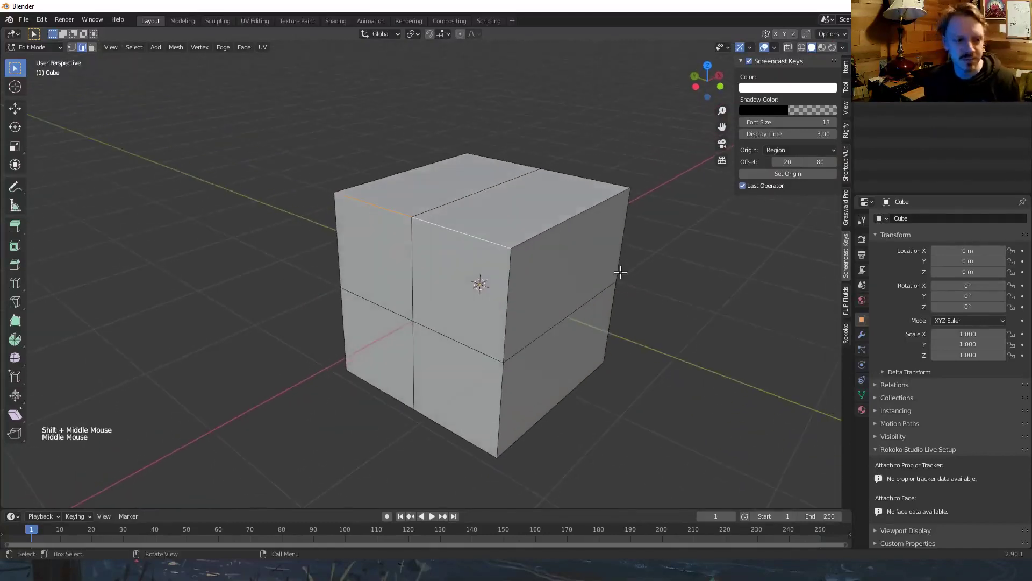
pyautogui.scroll(1, 618, 272)
pyautogui.moveTo(618, 272); pyautogui.dragTo(609, 279, button='middle')
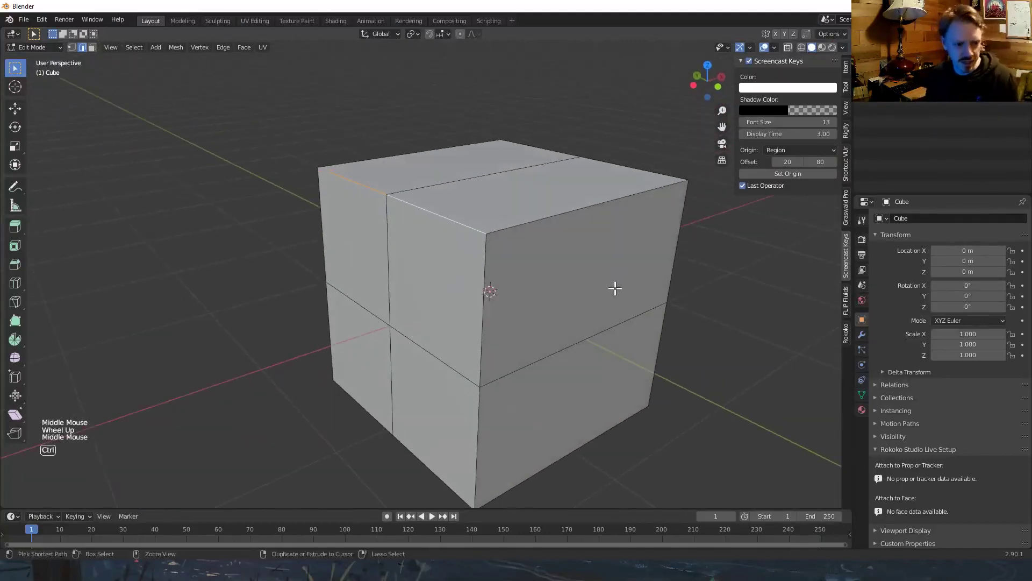
pyautogui.hotkey('ctrl', 'b')
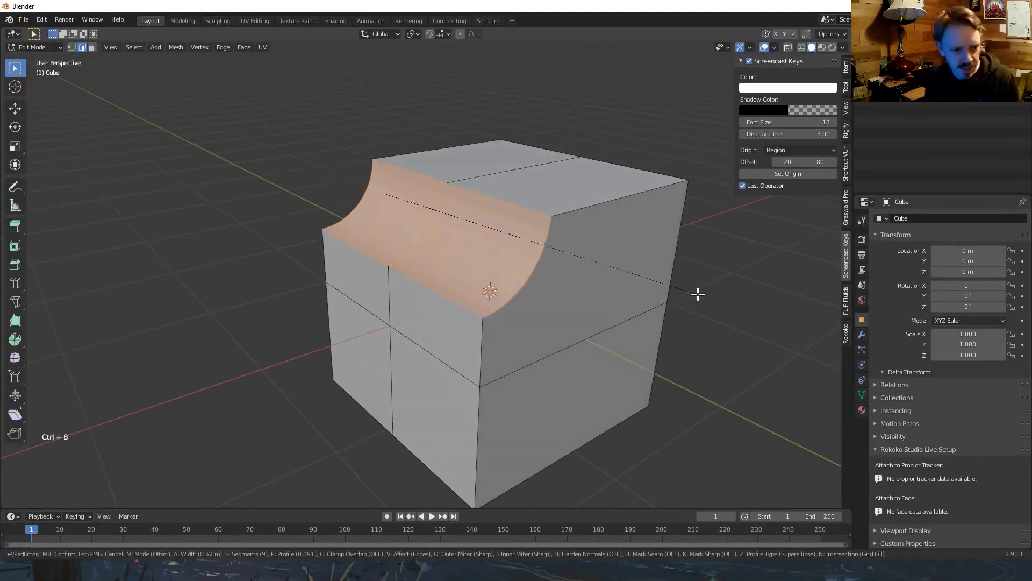
pyautogui.scroll(1, 709, 293)
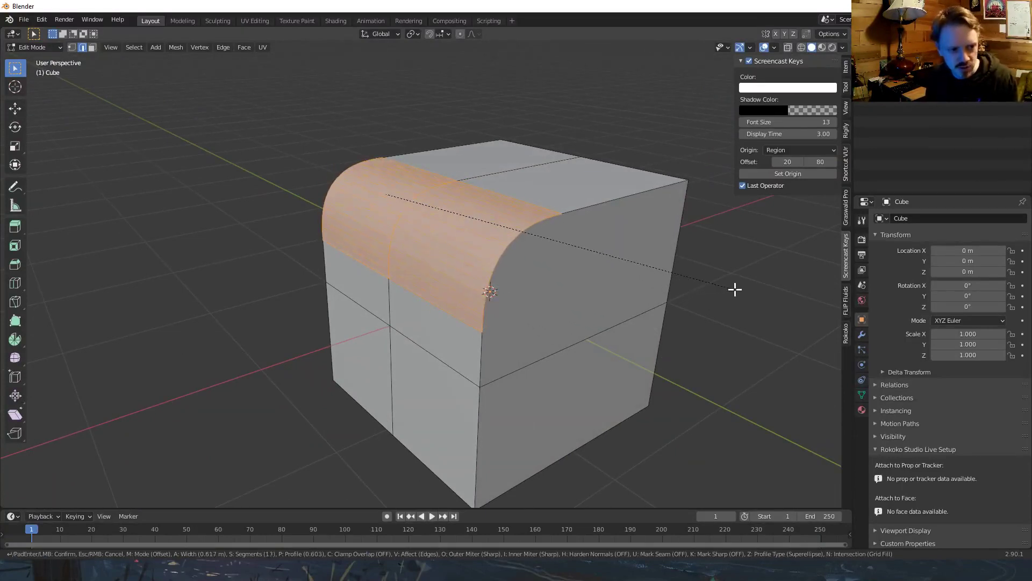
pyautogui.scroll(-16, 735, 289)
pyautogui.scroll(4, 735, 289)
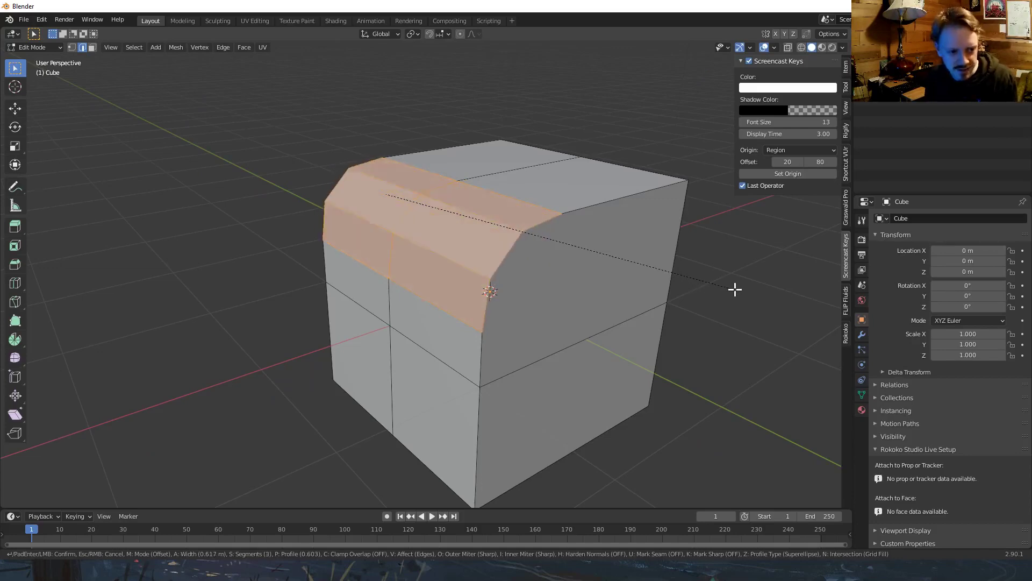
pyautogui.click(733, 288)
# Bevel a cube corner vertex into a flat triangular corner.
pyautogui.rightClick(679, 293)
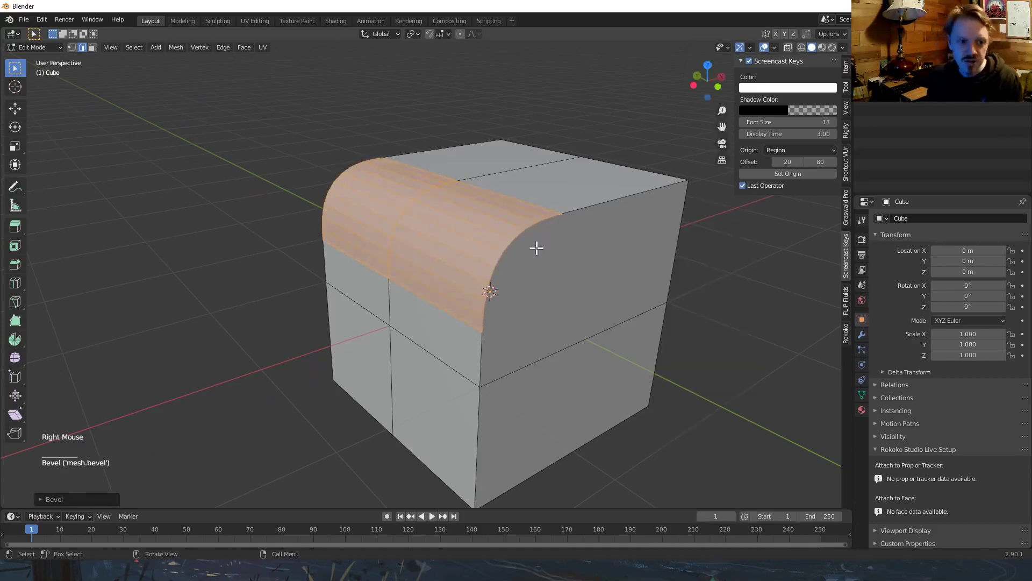
pyautogui.press('1')
pyautogui.moveTo(535, 247); pyautogui.dragTo(530, 267, button='middle')
pyautogui.click(607, 253)
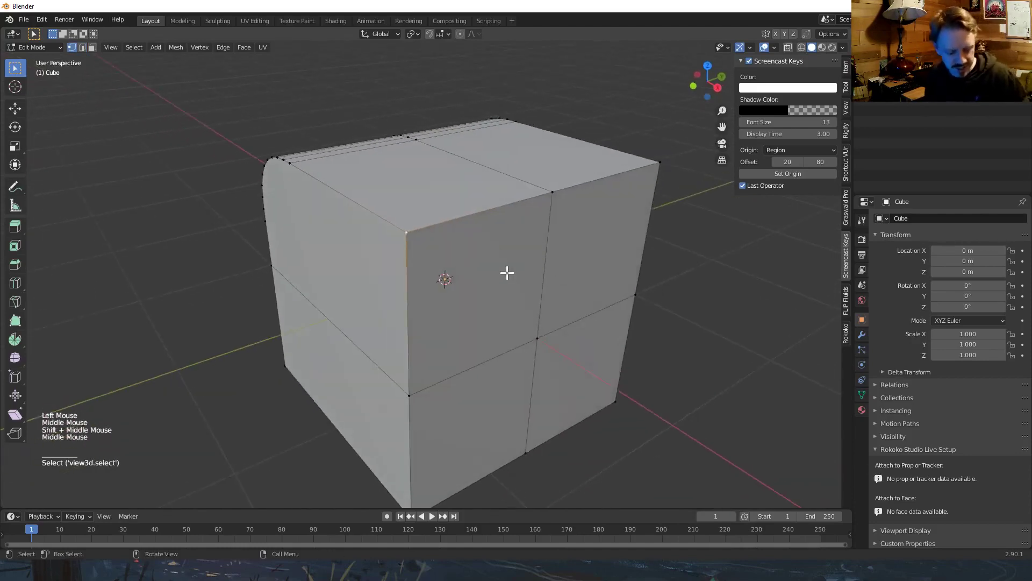
pyautogui.hotkey('shift', 'ctrl', 'b')
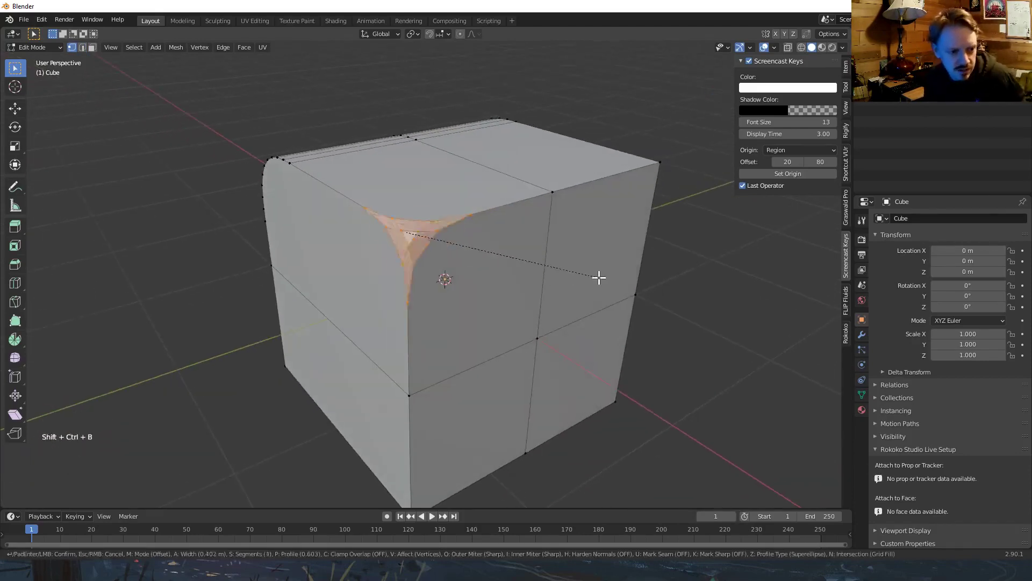
pyautogui.scroll(-2, 598, 277)
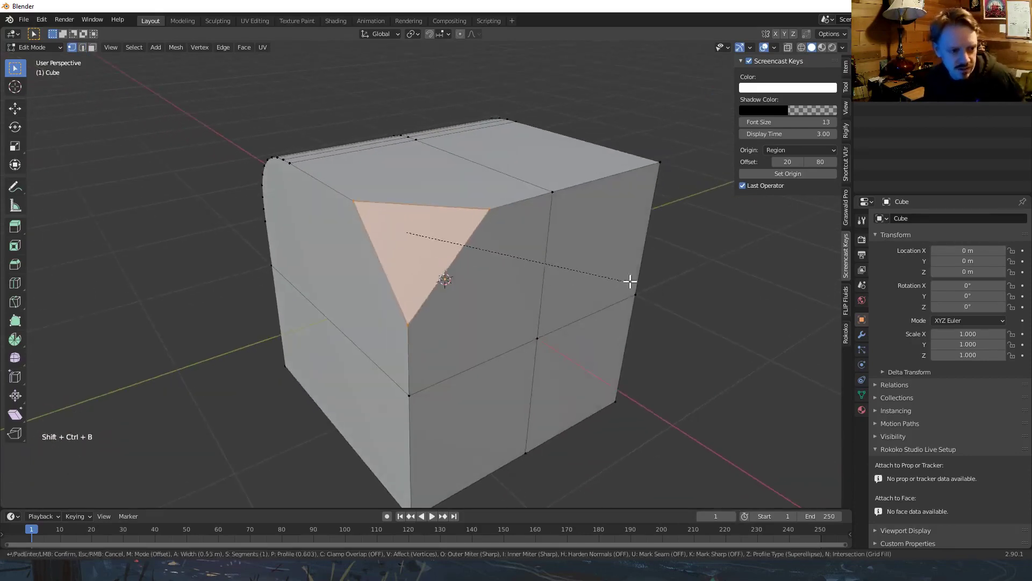
pyautogui.click(573, 282)
# Bevel the front face's centre vertex into a round disc and extrude it inward as a hole.
pyautogui.click(538, 340)
pyautogui.moveTo(539, 341); pyautogui.dragTo(583, 266, button='middle')
pyautogui.moveTo(490, 312); pyautogui.dragTo(546, 321, button='middle')
pyautogui.hotkey('shift', 'ctrl', 'b')
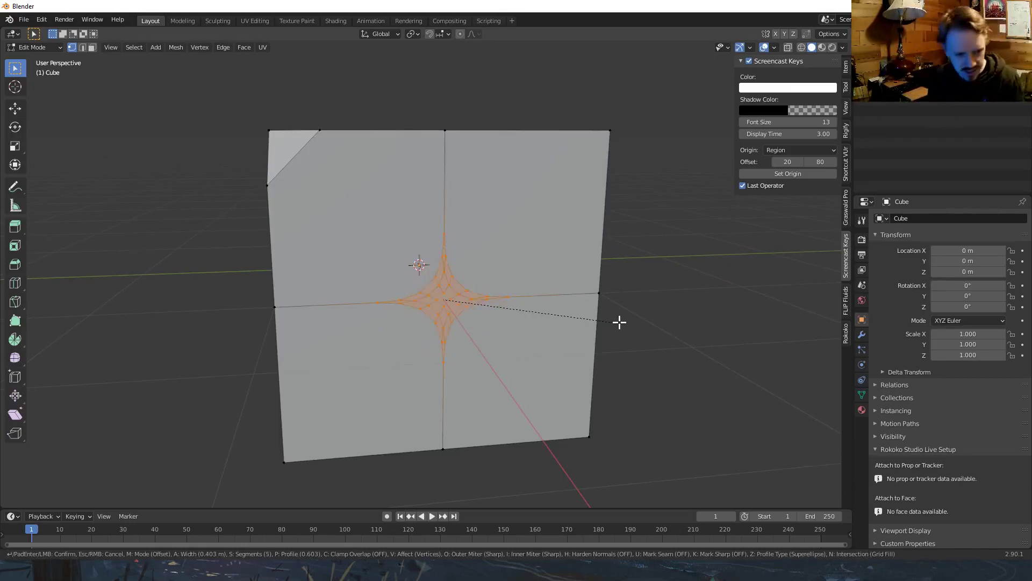
pyautogui.press('p')
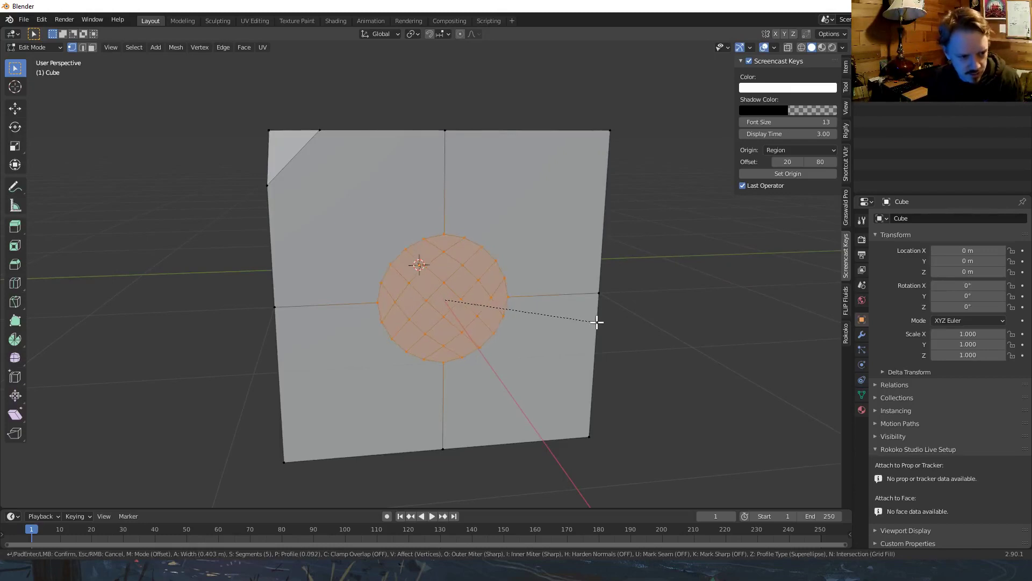
pyautogui.click(598, 321)
pyautogui.moveTo(597, 321); pyautogui.dragTo(633, 357, button='middle')
pyautogui.press('e')
pyautogui.click(622, 361)
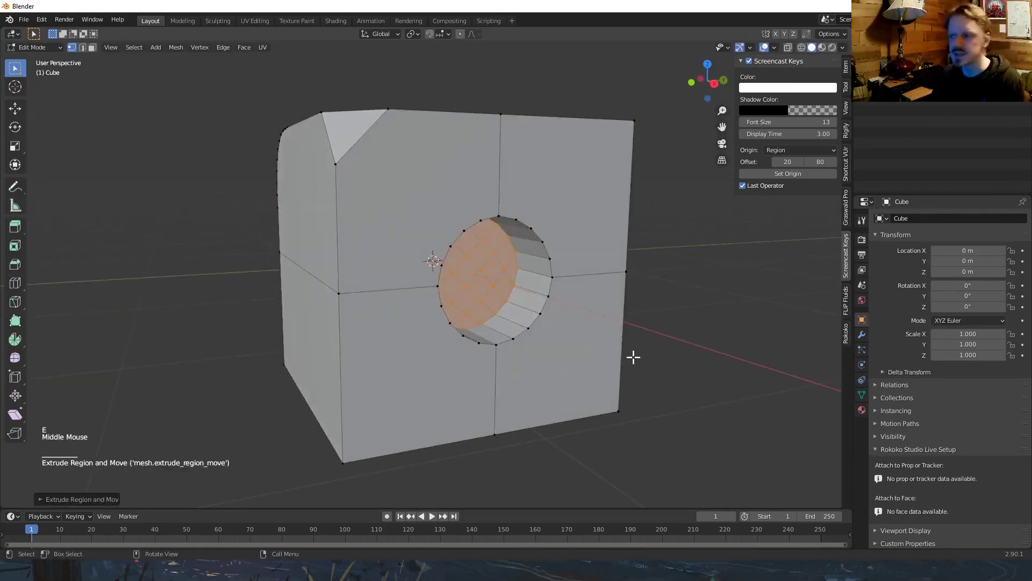
# Delete the cube from object mode.
pyautogui.press('Tab')
pyautogui.press('x')
pyautogui.click(634, 359)
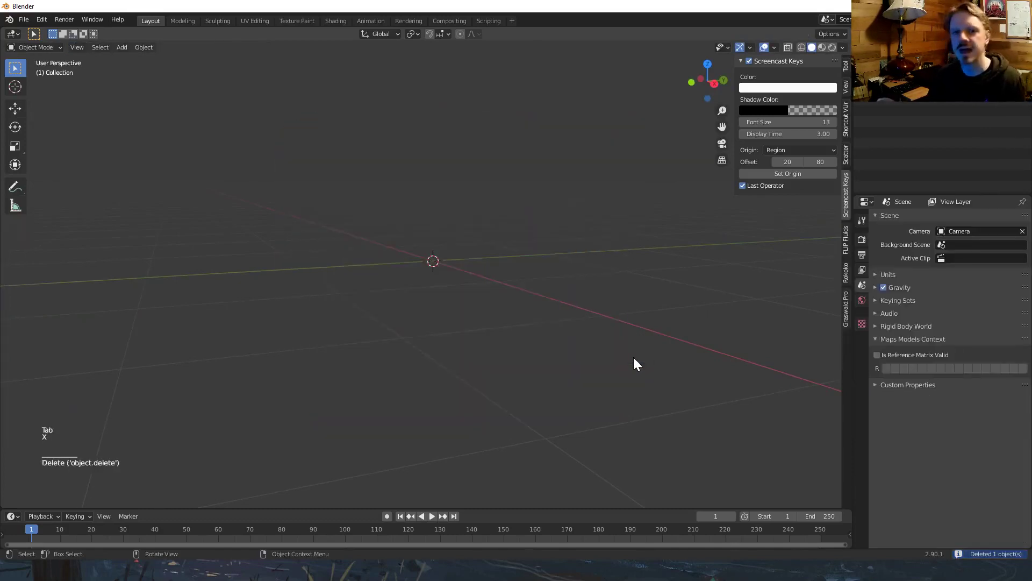
# Add a plane and stand it upright with rx90.
pyautogui.hotkey('shift', 'a')
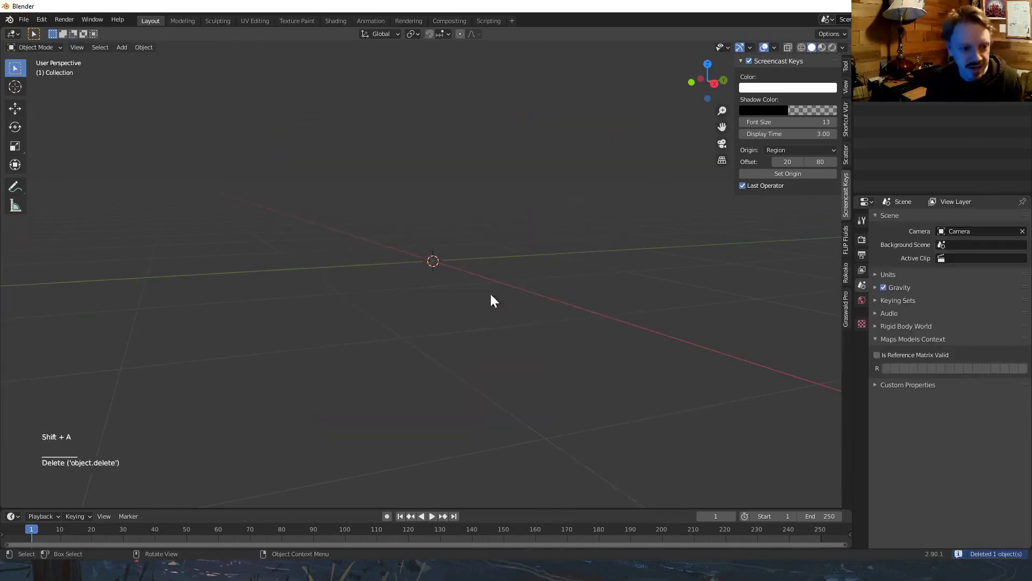
pyautogui.hotkey('shift', 'a')
pyautogui.moveTo(581, 316)
pyautogui.click(622, 314)
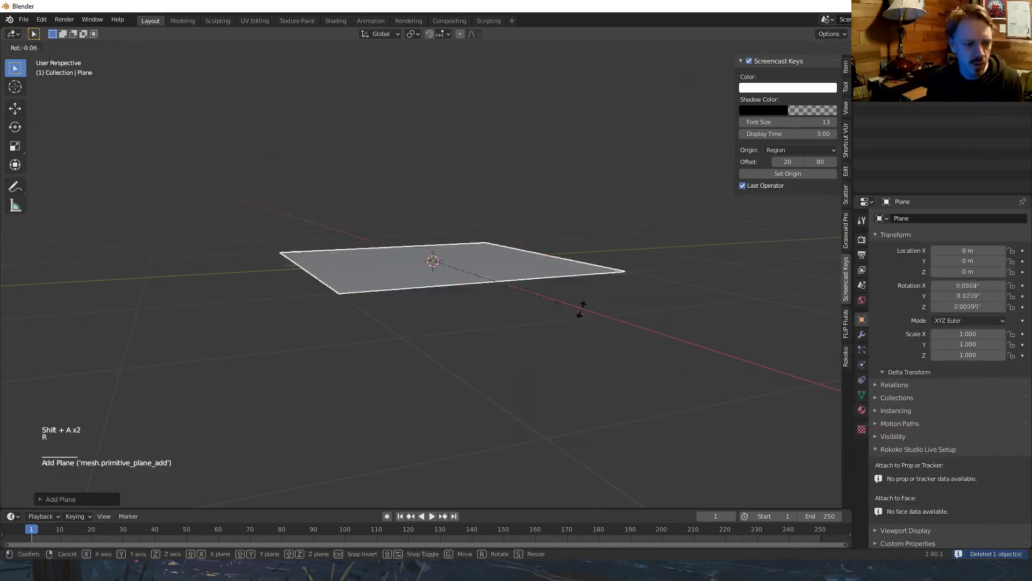
pyautogui.write('rx90')
pyautogui.press('Return')
# Widen the plane along X and split it with six vertical loop cuts.
pyautogui.press('KP_4')
pyautogui.press('Tab')
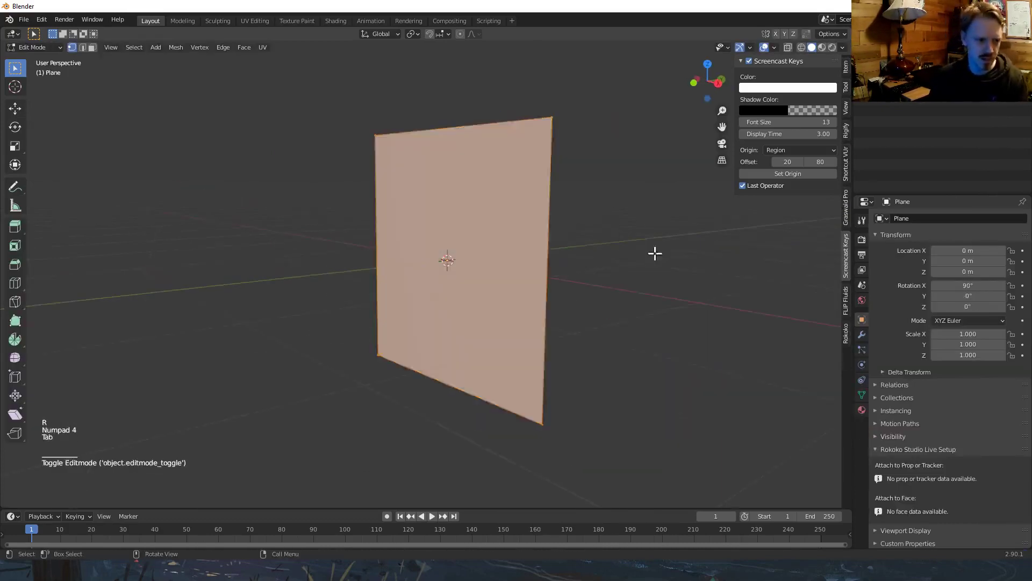
pyautogui.scroll(-4, 654, 253)
pyautogui.moveTo(655, 253); pyautogui.dragTo(671, 293, button='middle')
pyautogui.press('s')
pyautogui.press('x')
pyautogui.click(672, 267)
pyautogui.hotkey('ctrl', 'r')
pyautogui.scroll(5, 467, 219)
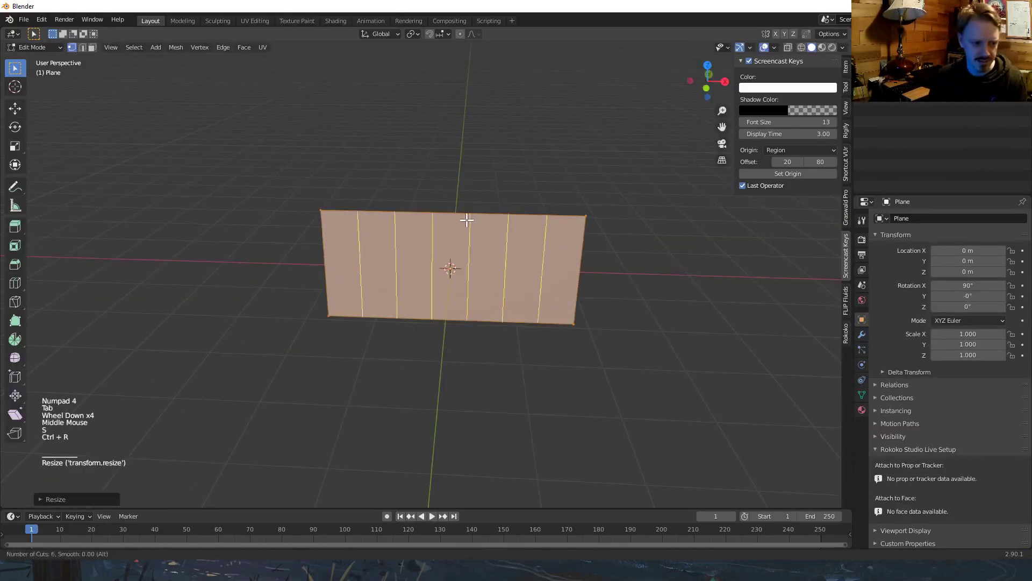
pyautogui.click(466, 220)
# Select the plane's top edge loop and extrude it backward.
pyautogui.press('1')
pyautogui.press('2')
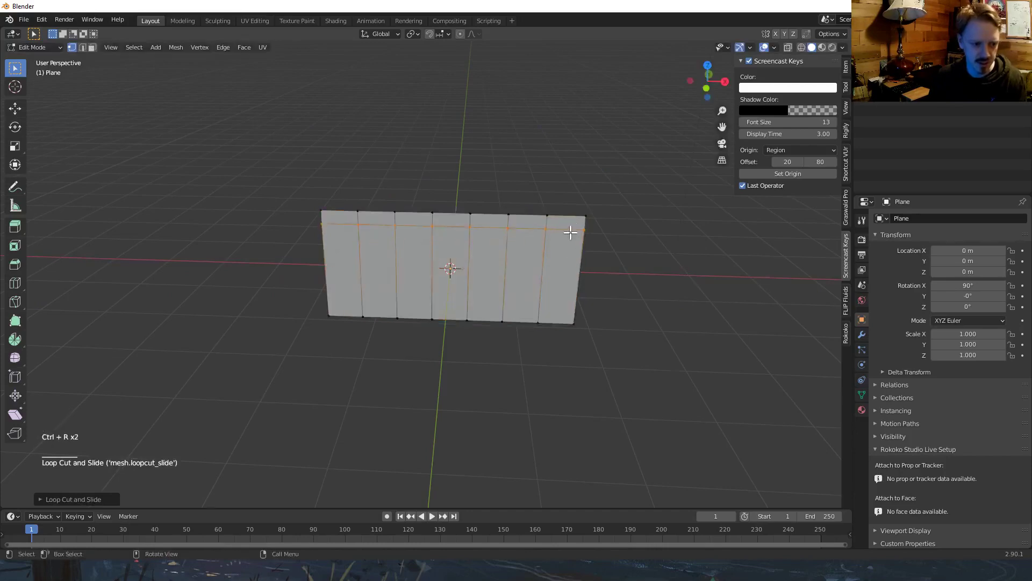
pyautogui.click(557, 230)
pyautogui.keyDown('alt'); pyautogui.click(557, 230); pyautogui.keyUp('alt')
pyautogui.moveTo(557, 230); pyautogui.dragTo(666, 290, button='middle')
pyautogui.press('e')
pyautogui.press('Tab')
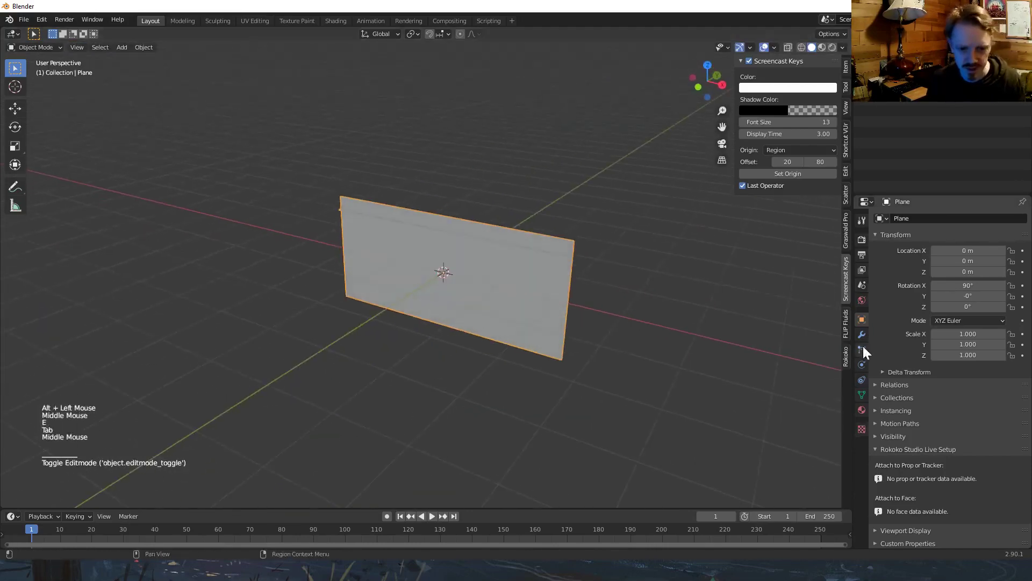
# Add a Wireframe modifier with bars about 0.09 m thick.
pyautogui.click(862, 349)
pyautogui.click(862, 335)
pyautogui.click(908, 217)
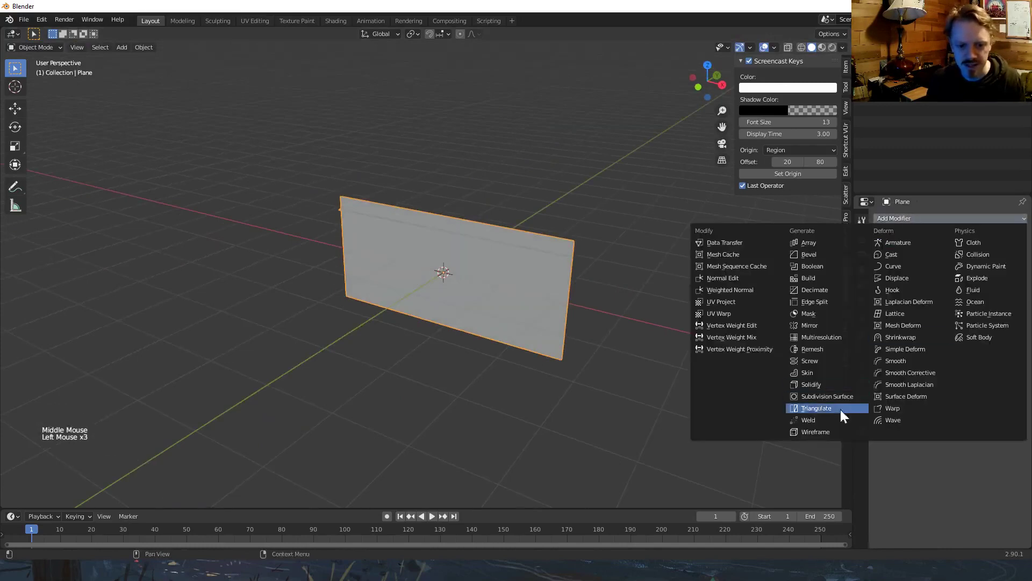
pyautogui.click(836, 430)
pyautogui.moveTo(973, 253)
pyautogui.keyDown('shift'); pyautogui.mouseDown()
pyautogui.moveTo(1000, 253)
pyautogui.moveTo(986, 253)
pyautogui.mouseUp(); pyautogui.keyUp('shift')
pyautogui.scroll(-2, 477, 311)
# Make a linked duplicate along X, then delete it and reselect the wireframe railing.
pyautogui.hotkey('alt', 'd')
pyautogui.press('x')
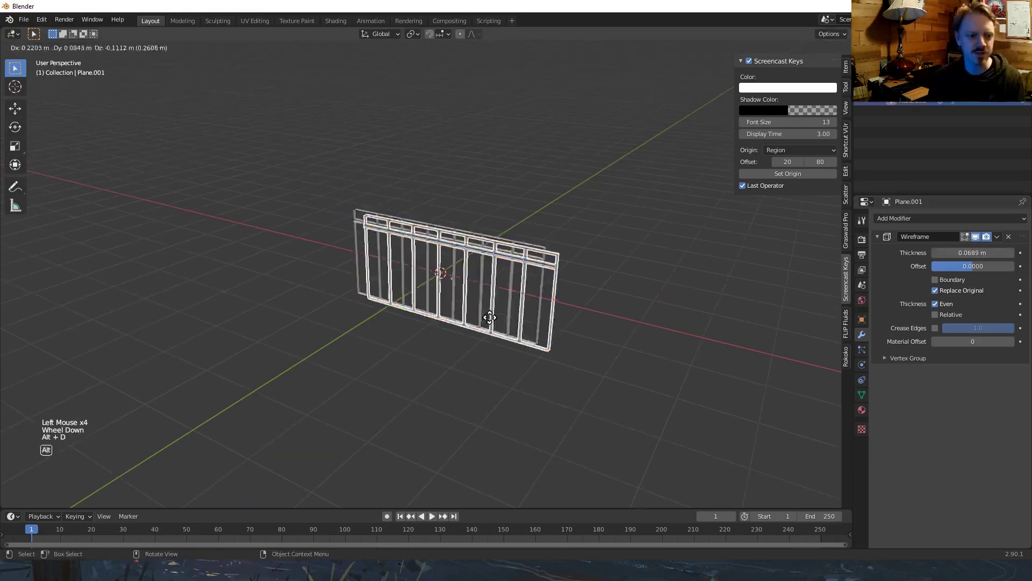
pyautogui.click(695, 361)
pyautogui.press('x')
pyautogui.click(687, 362)
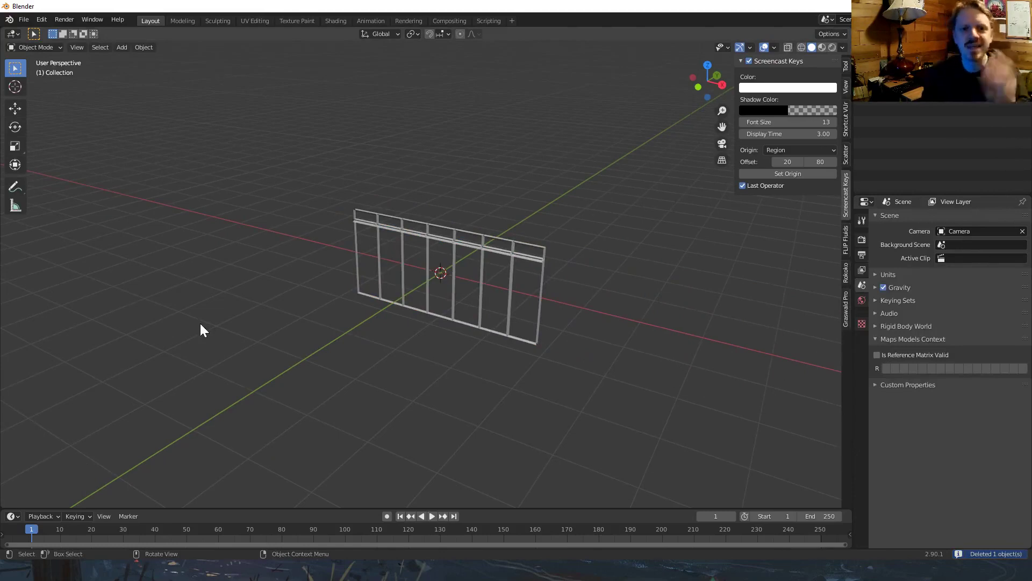
pyautogui.click(421, 243)
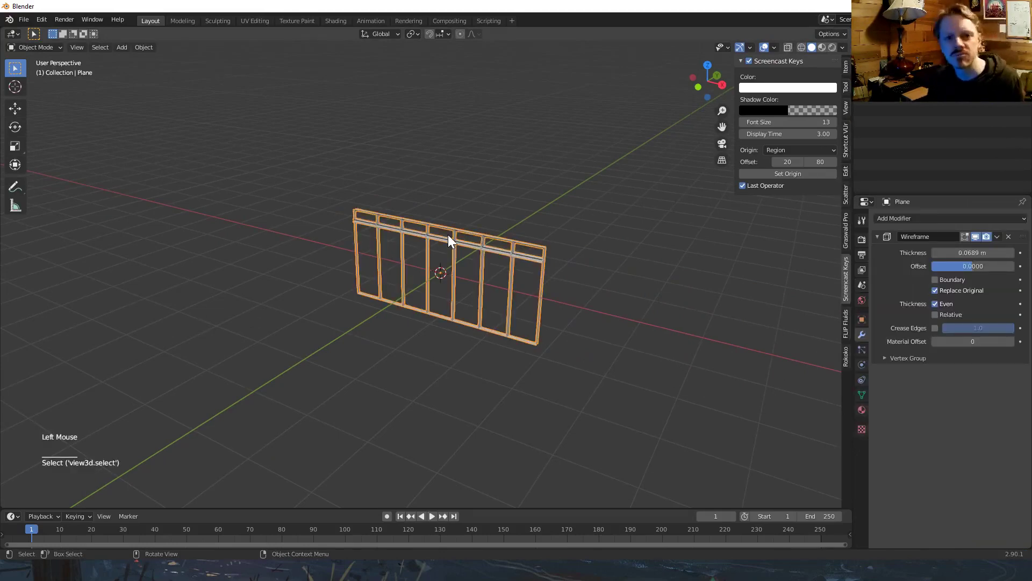
# Delete the old fence panel and add a new plane rotated upright.
pyautogui.press('x')
pyautogui.click(447, 235)
pyautogui.hotkey('shift', 'a')
pyautogui.moveTo(447, 235)
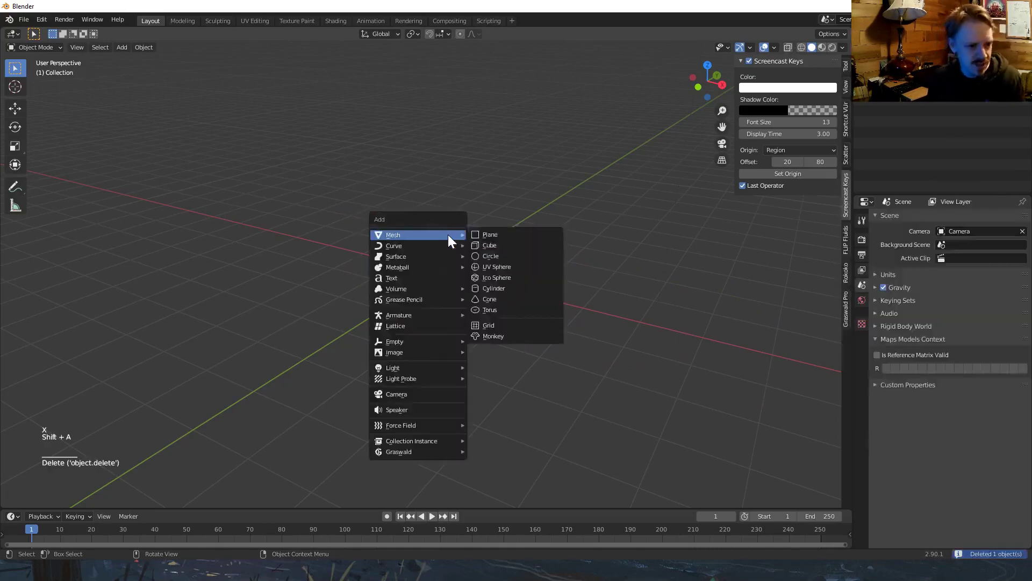
pyautogui.click(505, 237)
pyautogui.press('r')
pyautogui.press('Escape')
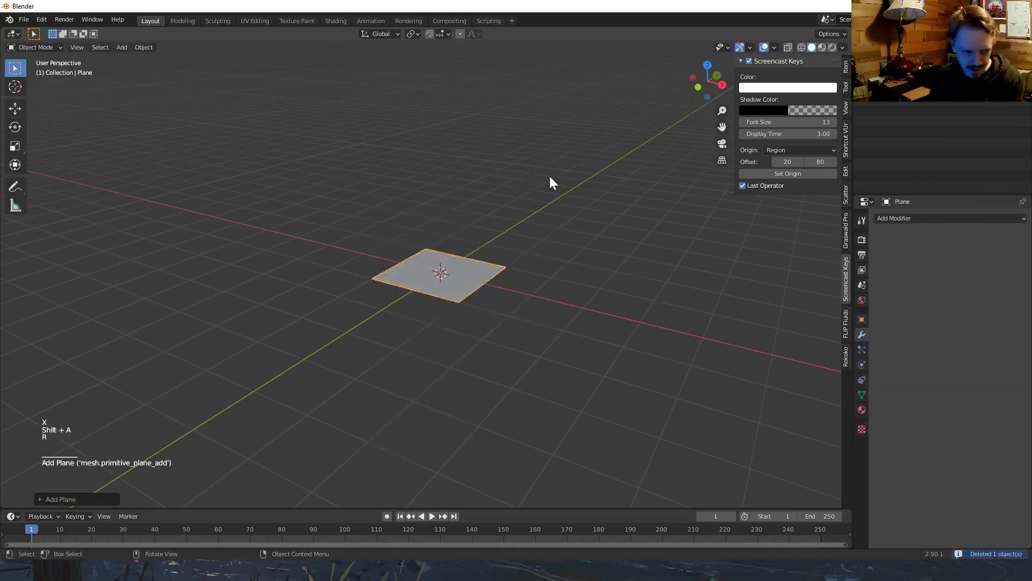
pyautogui.press('r')
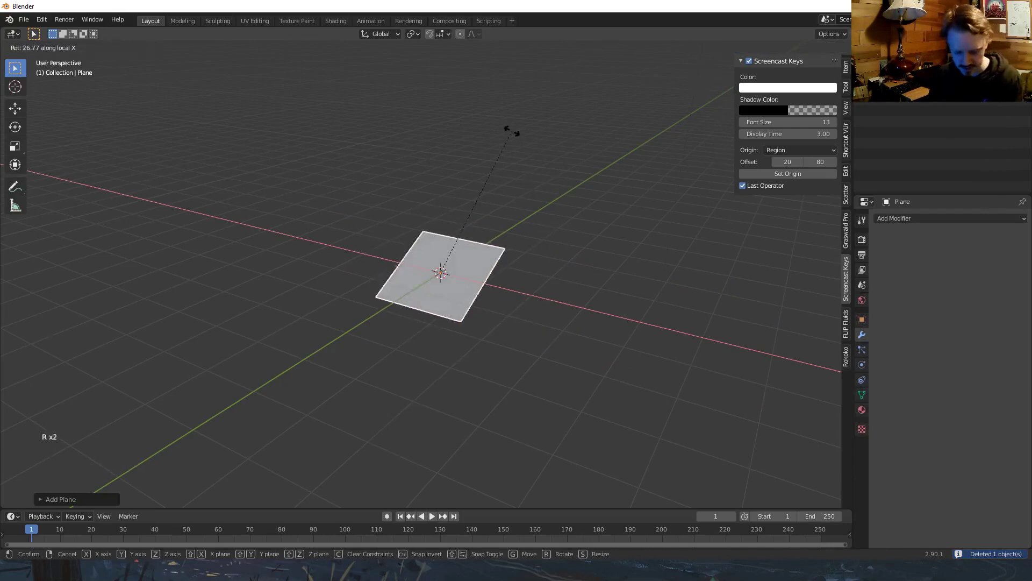
pyautogui.click(511, 129)
# Widen the plane sideways and add a horizontal loop cut near its top.
pyautogui.press('KP_1')
pyautogui.press('Tab')
pyautogui.press('s')
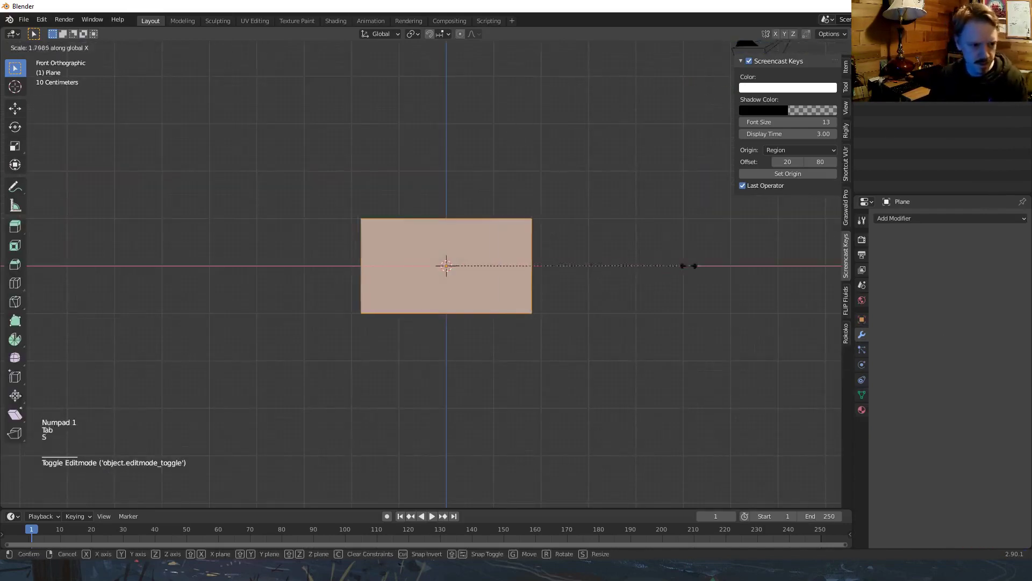
pyautogui.click(683, 262)
pyautogui.scroll(4, 597, 262)
pyautogui.keyDown('shift'); pyautogui.moveTo(691, 226); pyautogui.dragTo(615, 324, button='middle'); pyautogui.keyUp('shift')
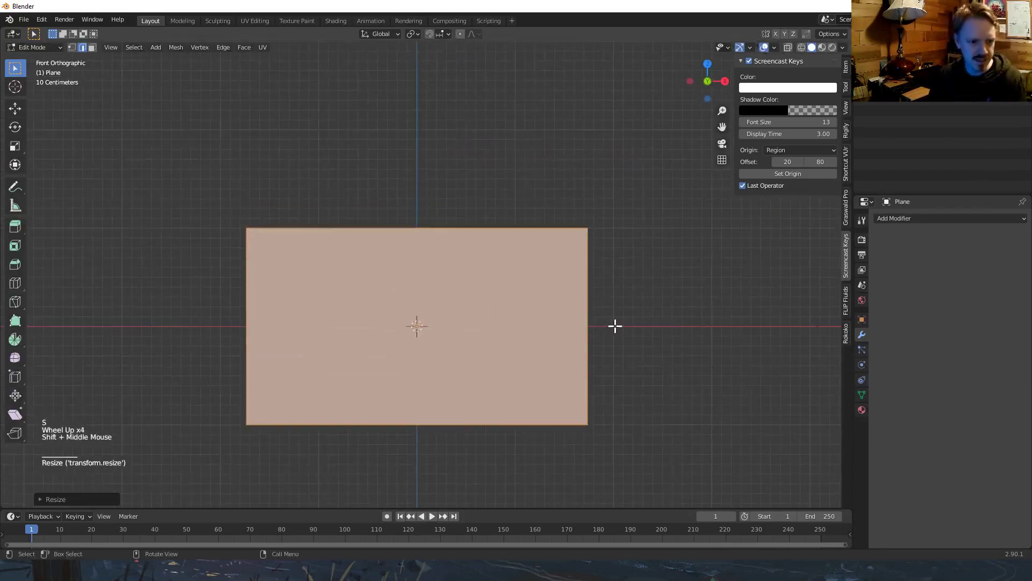
pyautogui.hotkey('ctrl', 'r')
pyautogui.click(598, 316)
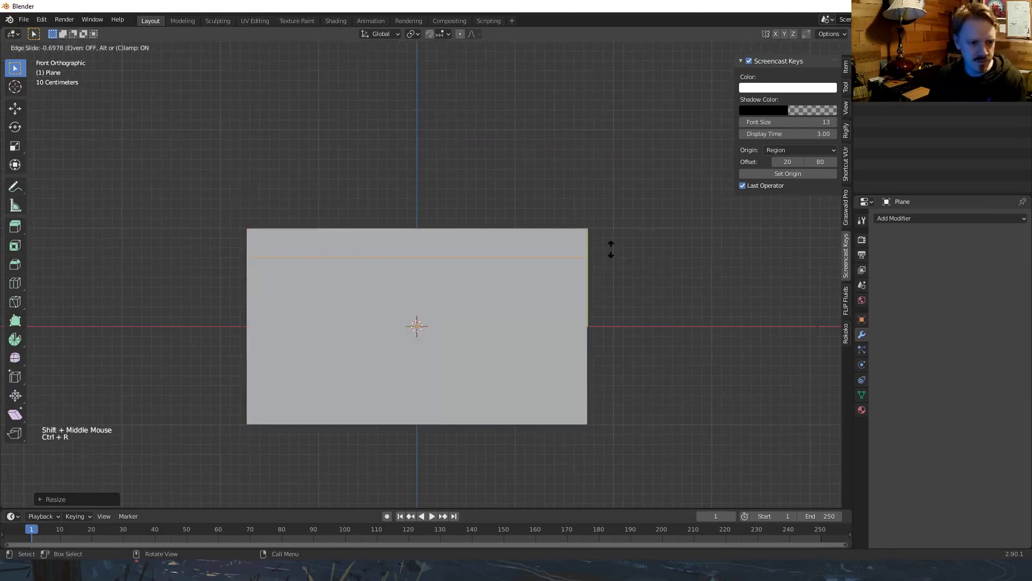
pyautogui.click(611, 248)
# Slice the plane into 21 evenly spaced vertical strips.
pyautogui.hotkey('ctrl', 'r')
pyautogui.scroll(19, 438, 221)
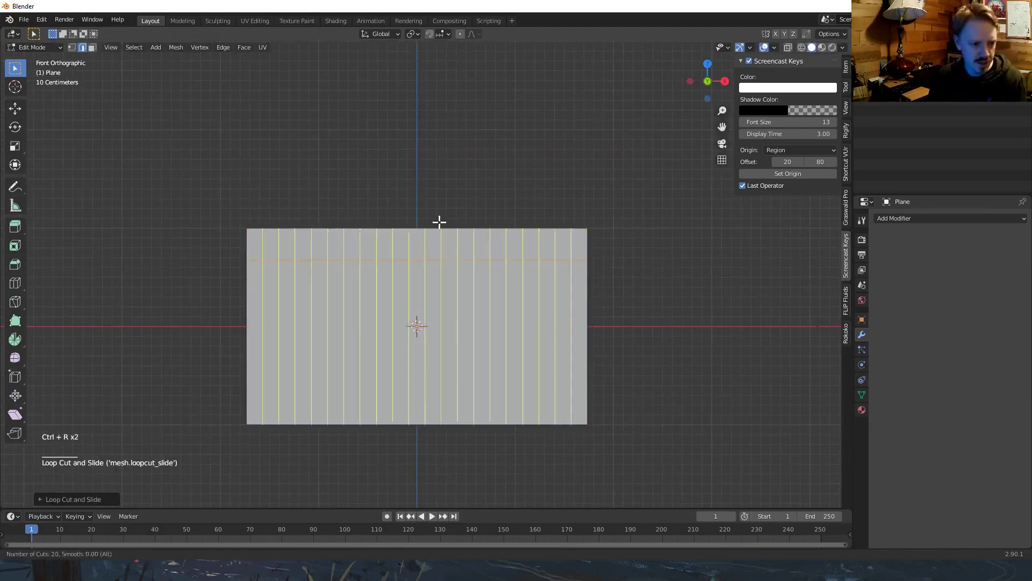
pyautogui.scroll(1, 439, 222)
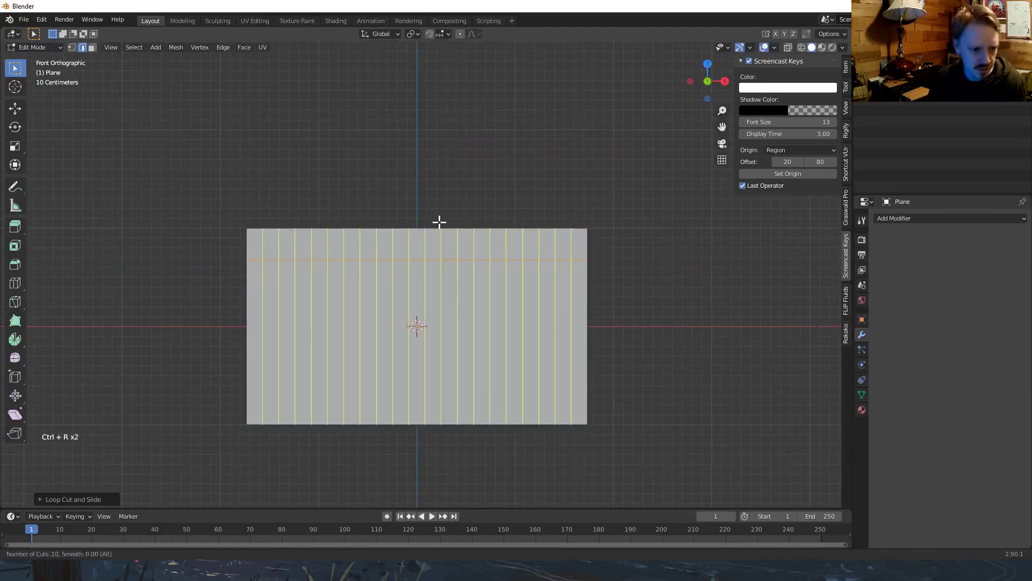
pyautogui.click(439, 221)
pyautogui.click(441, 224)
pyautogui.keyDown('shift'); pyautogui.moveTo(418, 243); pyautogui.dragTo(475, 269, button='middle'); pyautogui.keyUp('shift')
# Add a second horizontal cut near the top and checker-deselect alternate top-row vertices.
pyautogui.hotkey('ctrl', 'r')
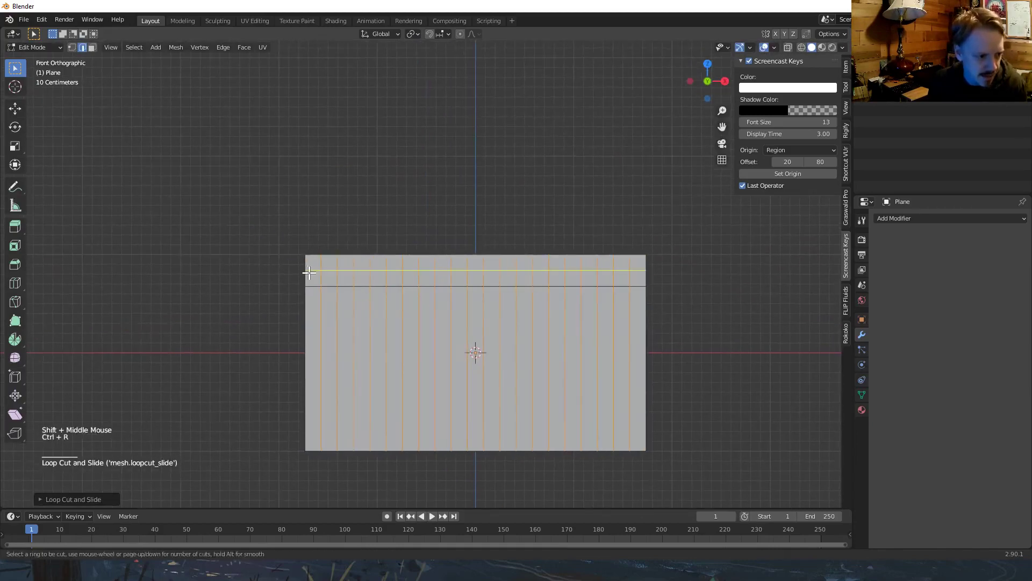
pyautogui.press('1')
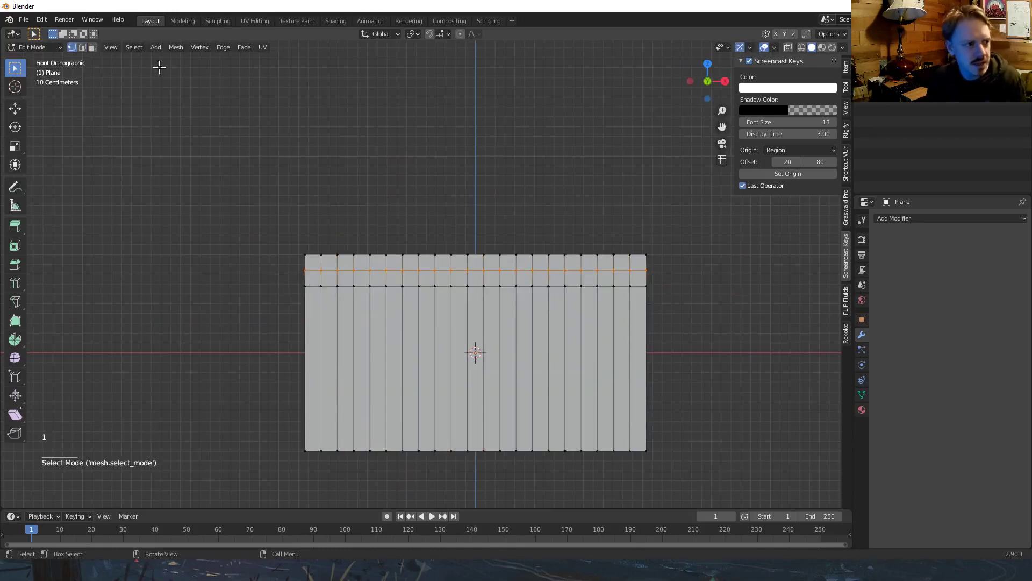
pyautogui.click(131, 49)
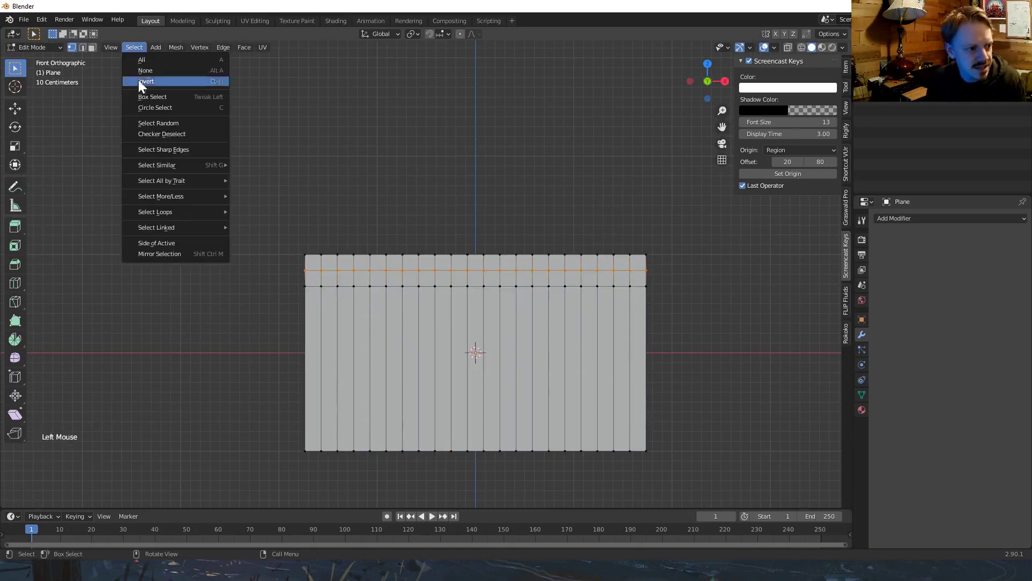
pyautogui.click(178, 135)
# Bevel the alternating top-band vertices into 4-segment circles and dissolve their inner faces.
pyautogui.scroll(2, 344, 302)
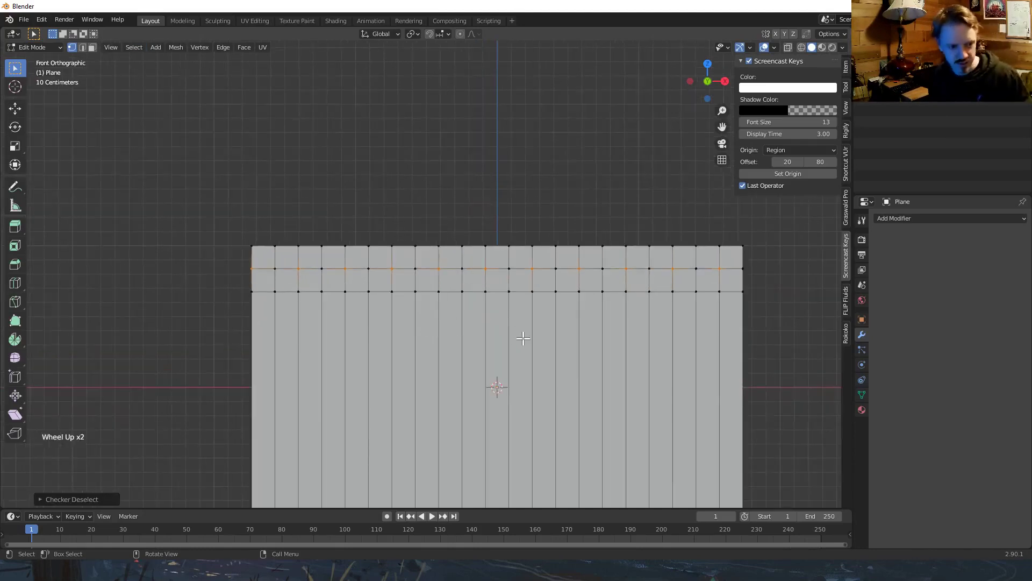
pyautogui.hotkey('ctrl', 'shift', 'b')
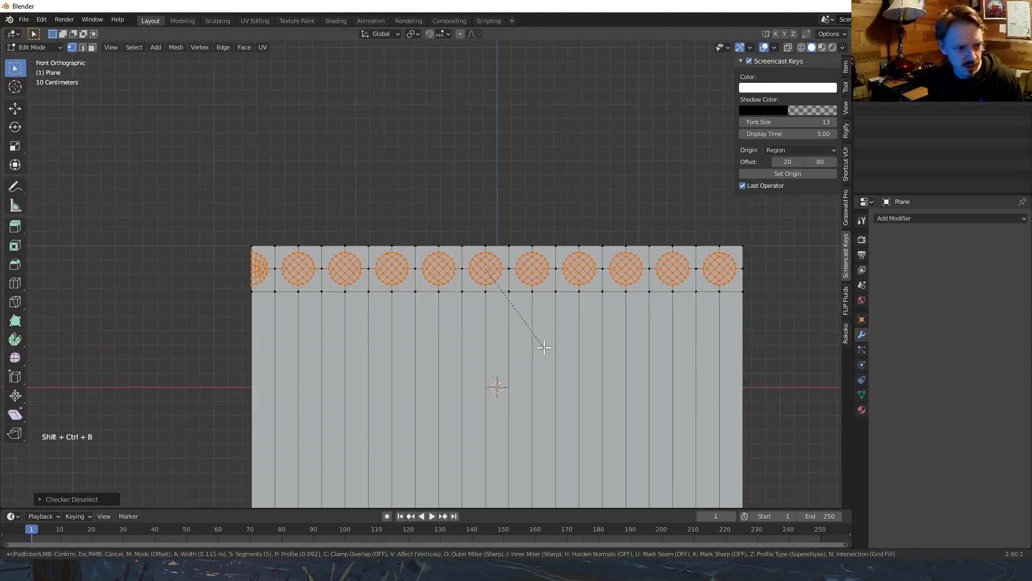
pyautogui.scroll(-1, 544, 347)
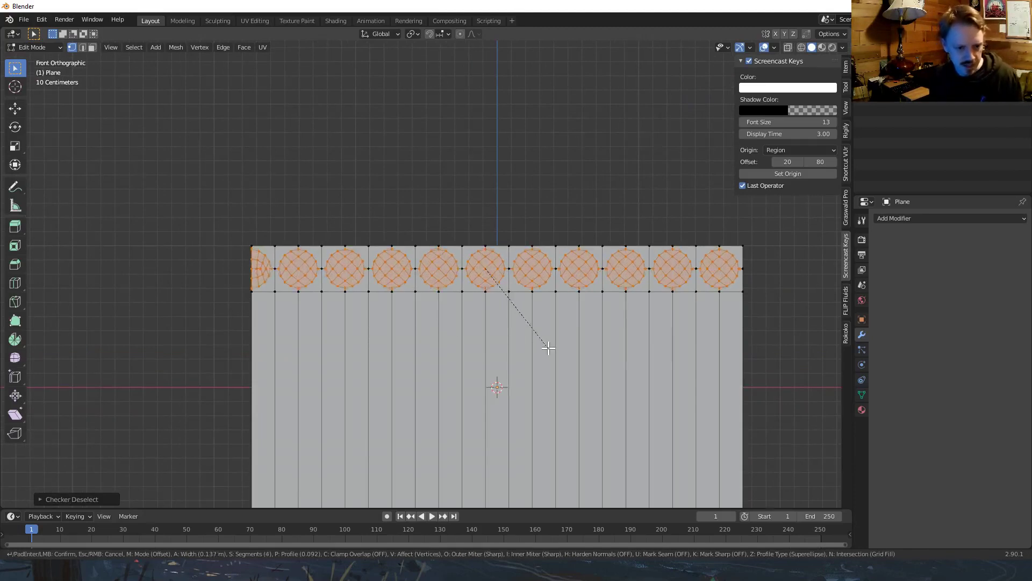
pyautogui.click(549, 348)
pyautogui.press('x')
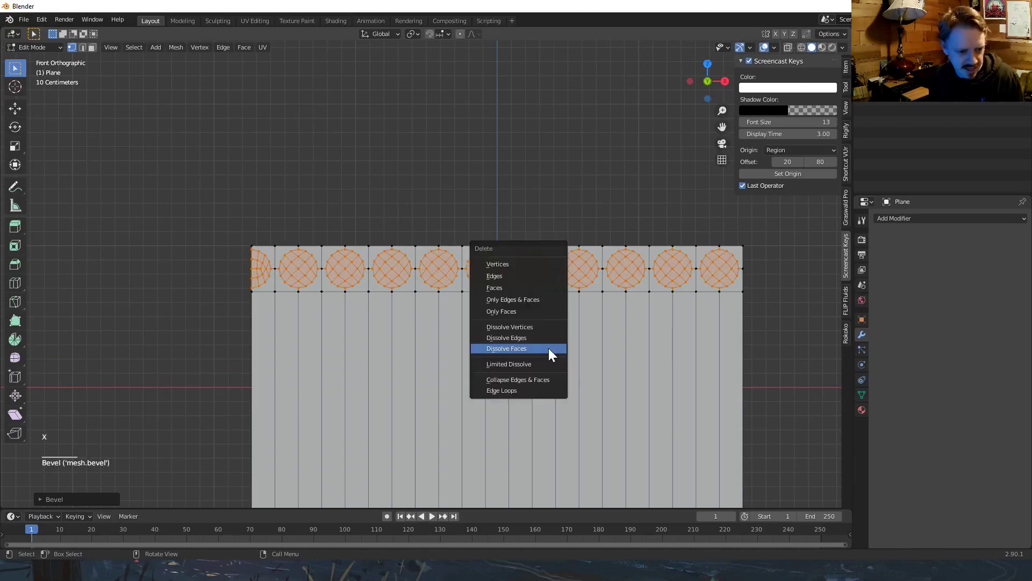
pyautogui.click(550, 348)
pyautogui.press('Tab')
pyautogui.press('Tab')
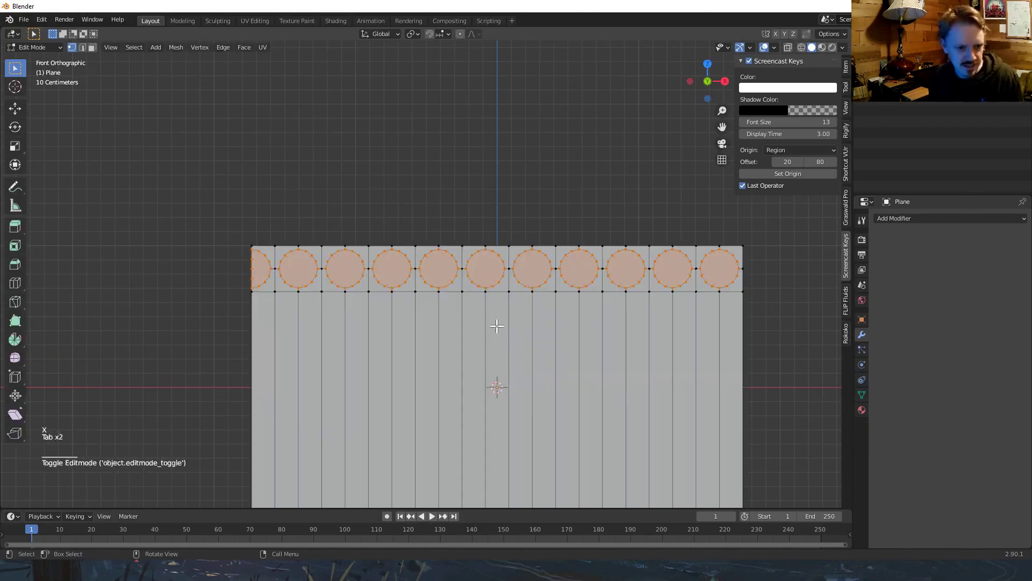
pyautogui.moveTo(497, 326); pyautogui.dragTo(537, 344, button='middle')
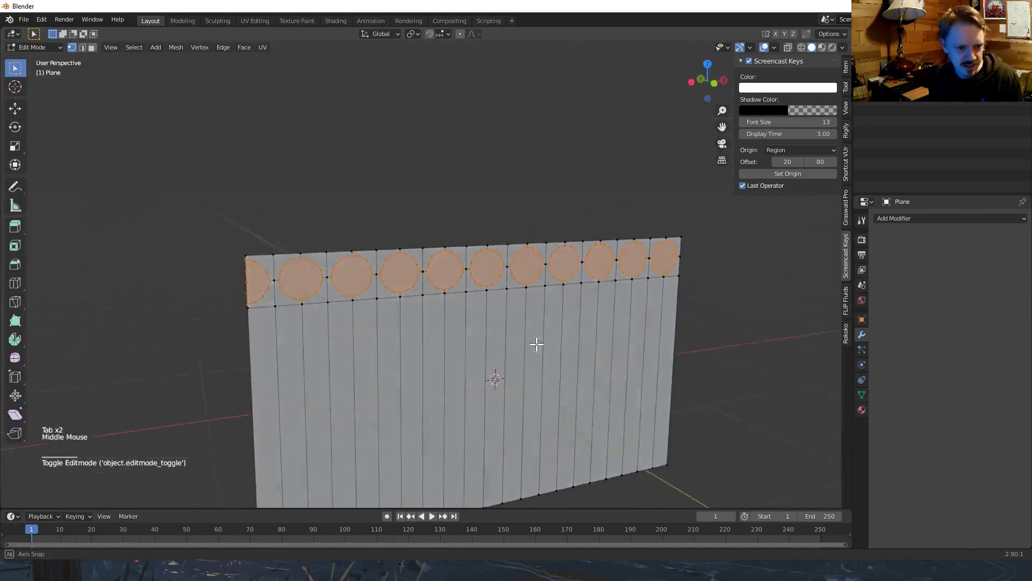
pyautogui.press('Tab')
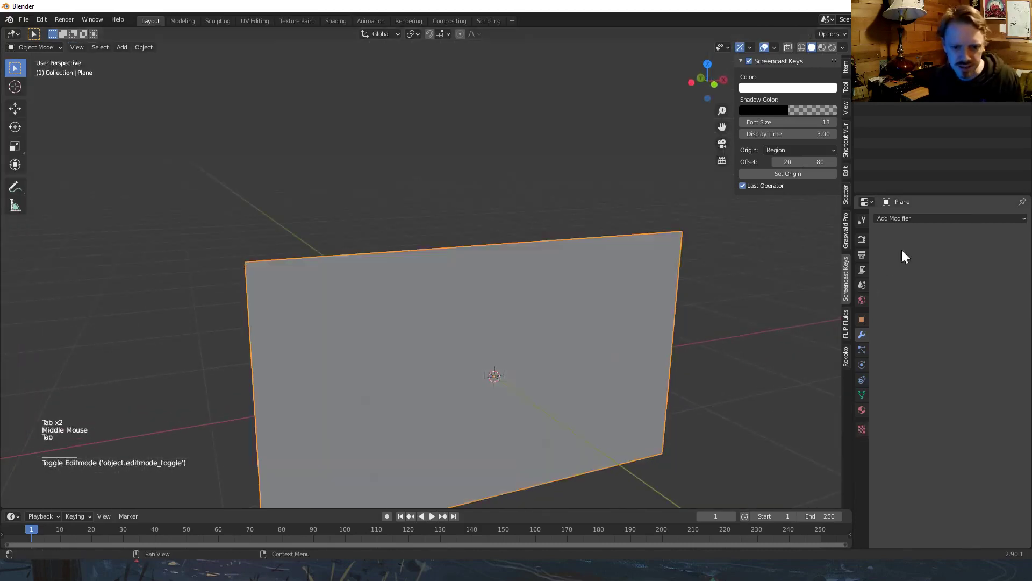
# Add a Wireframe modifier with 0.042 m thickness to the plane.
pyautogui.click(914, 219)
pyautogui.click(824, 430)
pyautogui.keyDown('shift'); pyautogui.moveTo(633, 388); pyautogui.dragTo(663, 372, button='middle'); pyautogui.keyUp('shift')
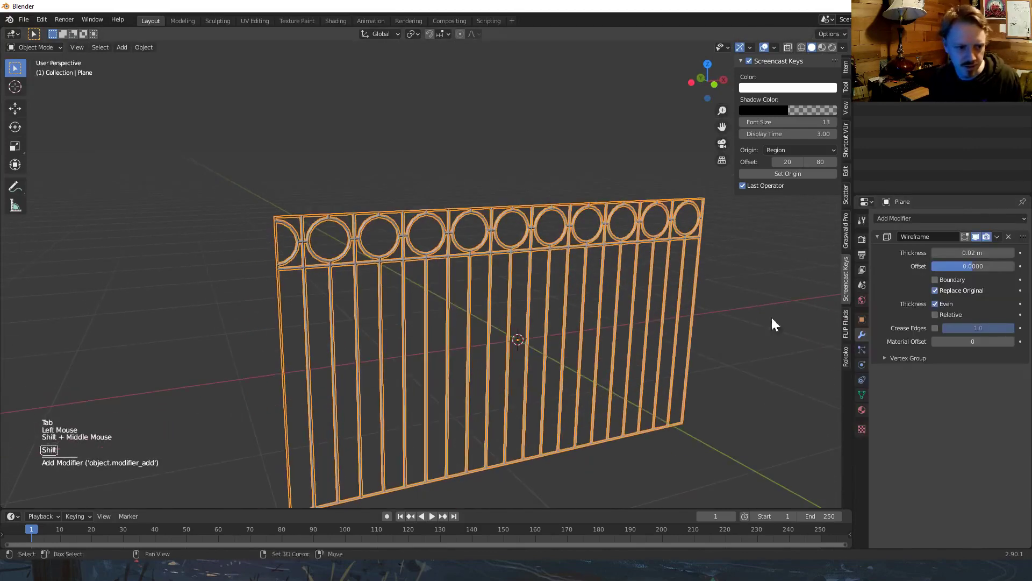
pyautogui.keyDown('shift'); pyautogui.moveTo(968, 253); pyautogui.dragTo(1000, 253); pyautogui.keyUp('shift')
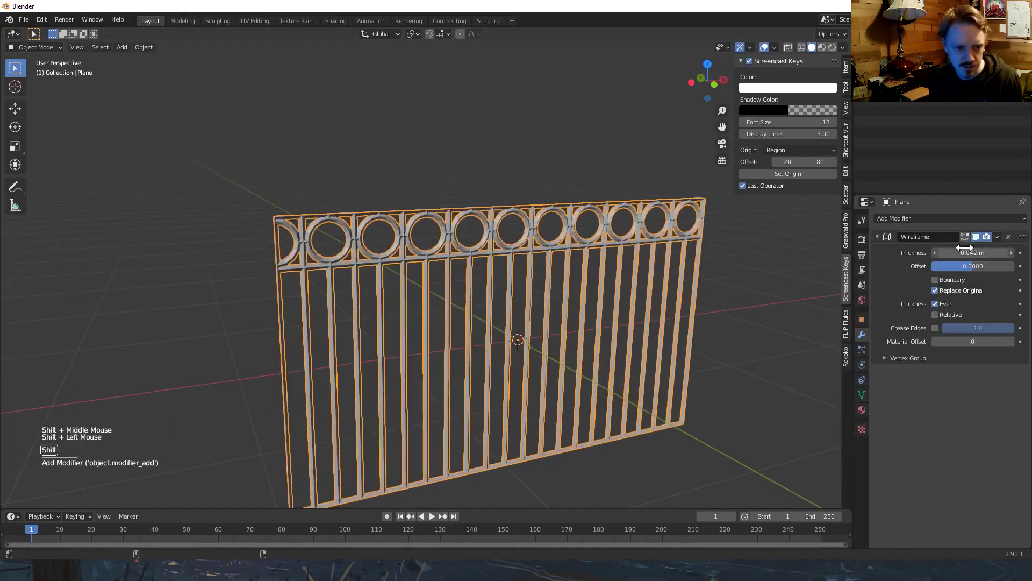
pyautogui.hotkey('alt', 'a')
pyautogui.scroll(-4, 515, 222)
pyautogui.scroll(4, 516, 223)
# Extrude the fence's top edge loops, then view the railing from the front.
pyautogui.press('Tab')
pyautogui.press('2')
pyautogui.keyDown('alt'); pyautogui.click(491, 207); pyautogui.keyUp('alt')
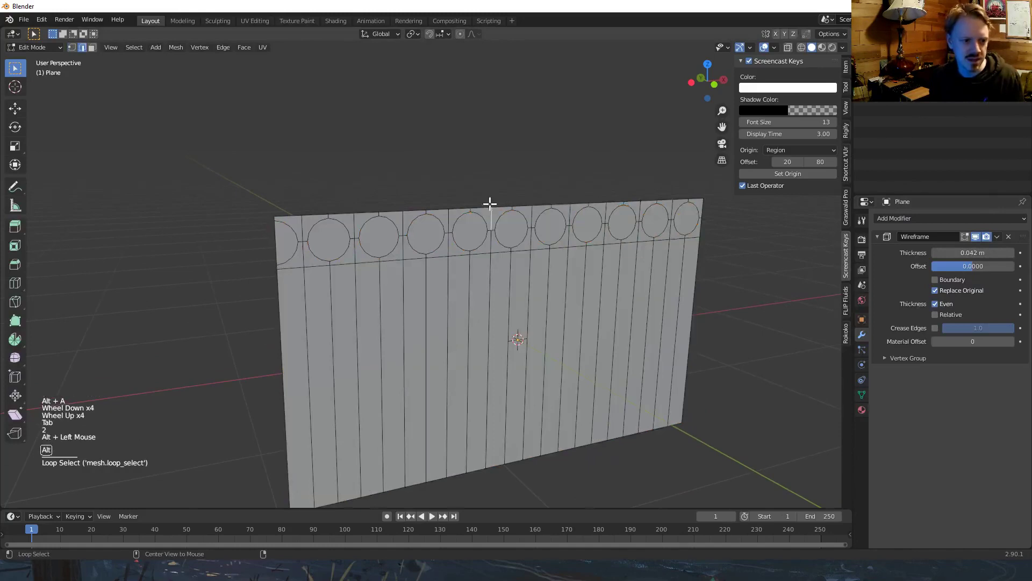
pyautogui.keyDown('alt'); pyautogui.click(489, 207); pyautogui.keyUp('alt')
pyautogui.keyDown('shift'); pyautogui.click(692, 206); pyautogui.keyUp('shift')
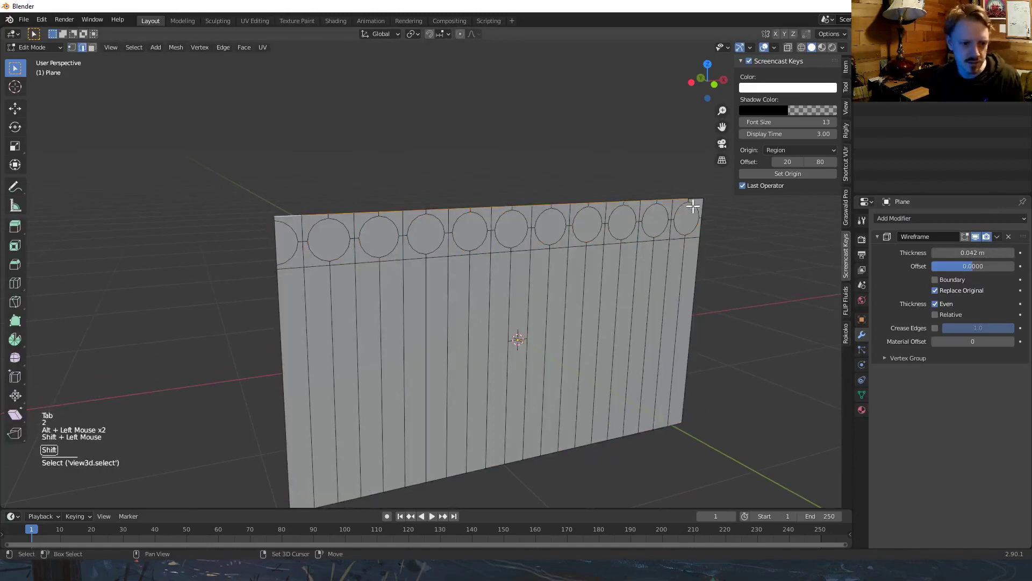
pyautogui.press('e')
pyautogui.press('Tab')
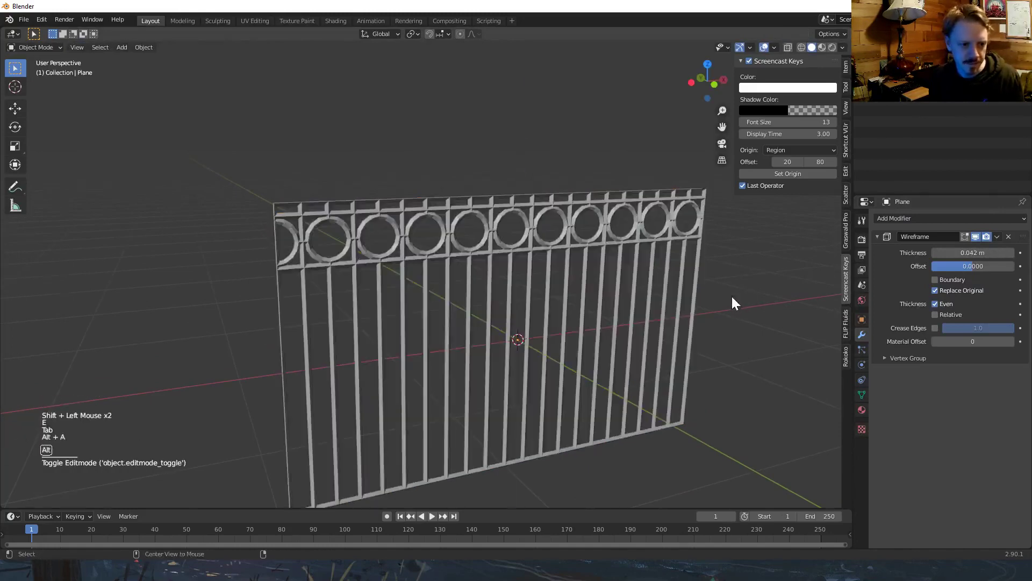
pyautogui.hotkey('alt', 'a')
pyautogui.scroll(-4, 554, 352)
pyautogui.moveTo(553, 350)
pyautogui.mouseDown(button='middle')
pyautogui.moveTo(502, 340)
pyautogui.moveTo(547, 346)
pyautogui.mouseUp(button='middle')
# Add three evenly spaced horizontal loop cuts across the fence's vertical bars.
pyautogui.click(548, 346)
pyautogui.press('Tab')
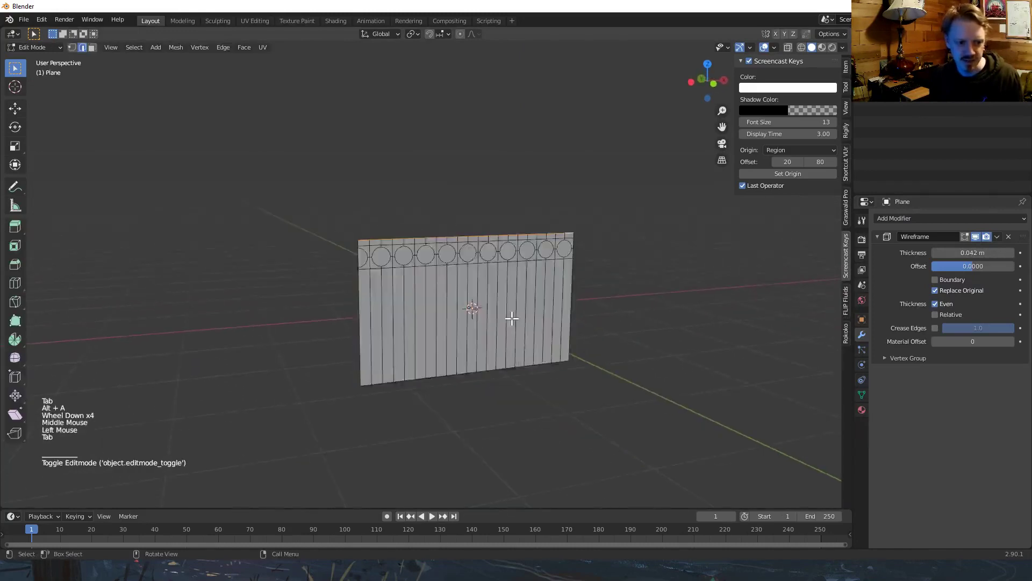
pyautogui.scroll(2, 512, 323)
pyautogui.press('KP_4')
pyautogui.press('KP_1')
pyautogui.hotkey('ctrl', 'r')
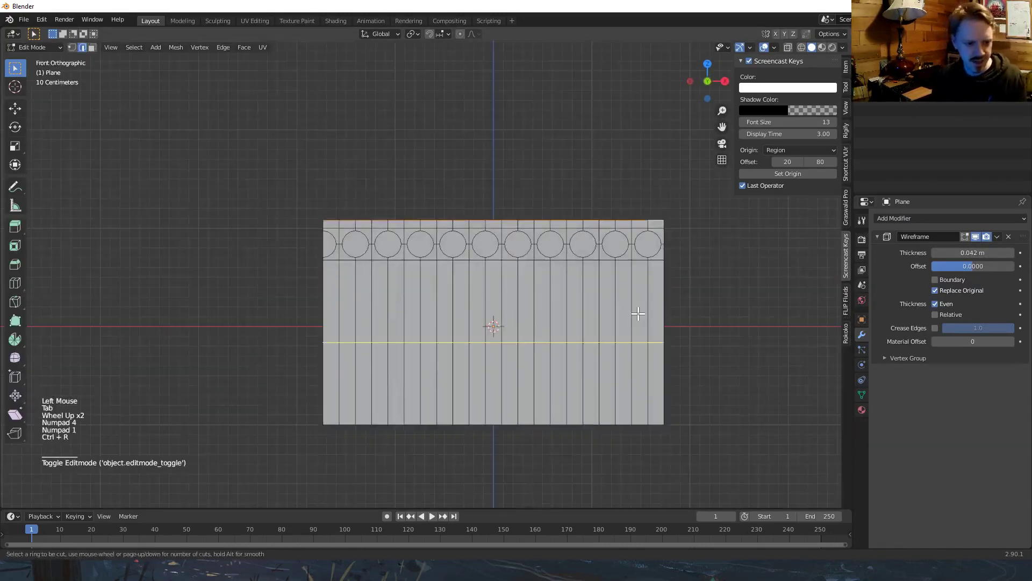
pyautogui.scroll(2, 639, 313)
pyautogui.click(648, 316)
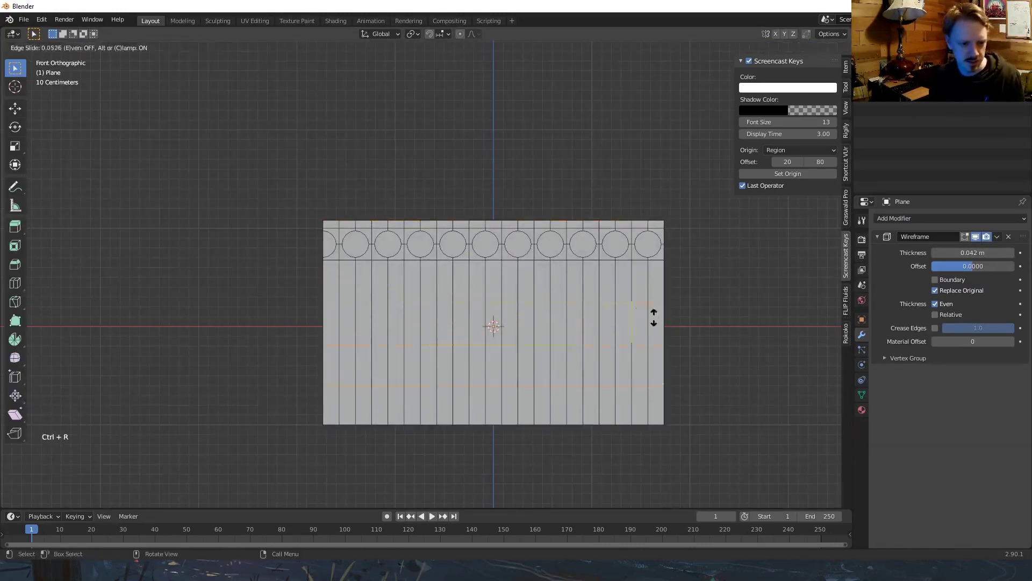
pyautogui.rightClick(662, 325)
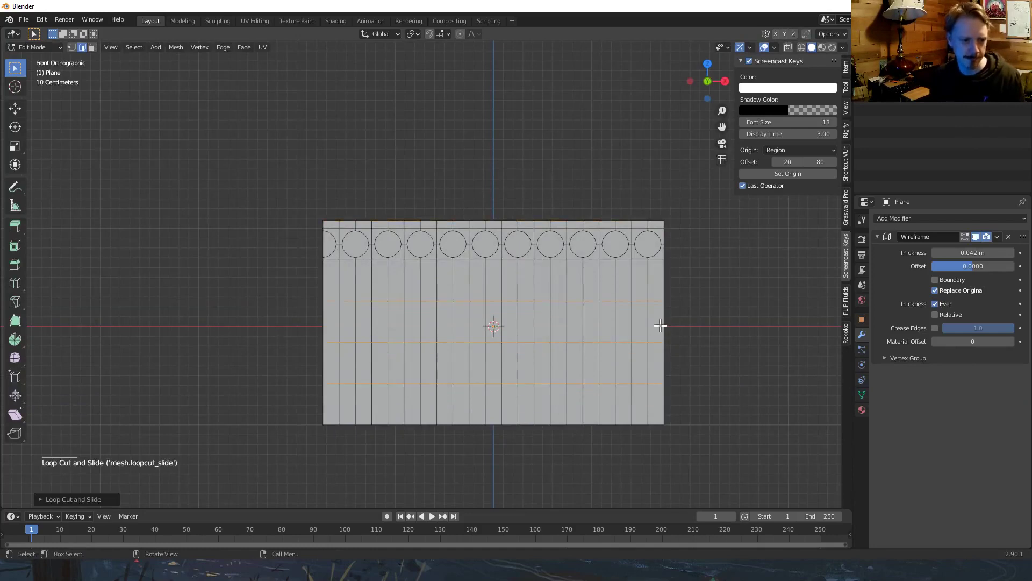
# Checker-deselect the new vertices and bevel them with one segment into diamonds.
pyautogui.press('1')
pyautogui.keyDown('shift'); pyautogui.moveTo(703, 330); pyautogui.dragTo(701, 267, button='middle'); pyautogui.keyUp('shift')
pyautogui.click(144, 48)
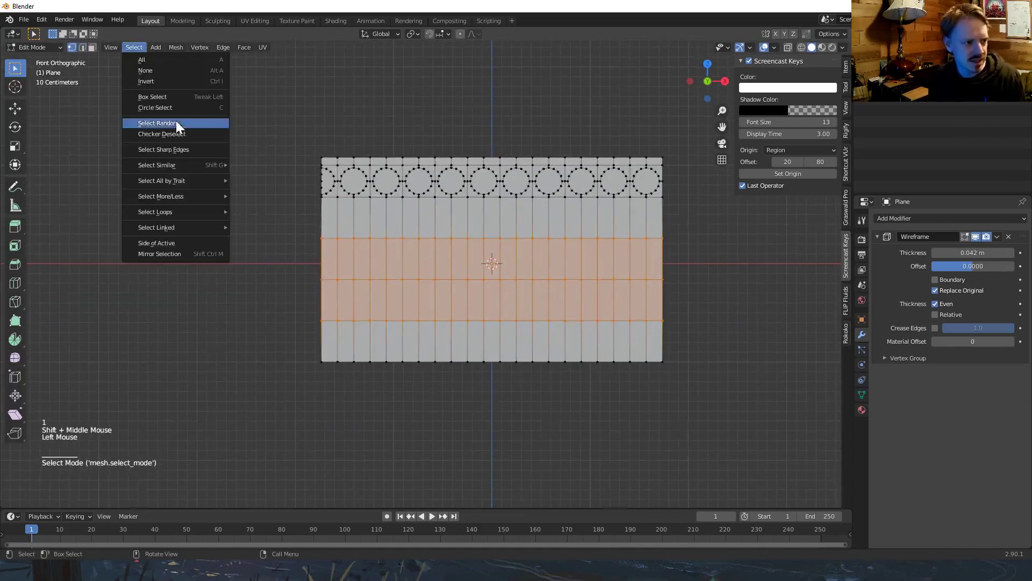
pyautogui.click(178, 135)
pyautogui.hotkey('ctrl', 'shift', 'b')
pyautogui.scroll(-3, 731, 328)
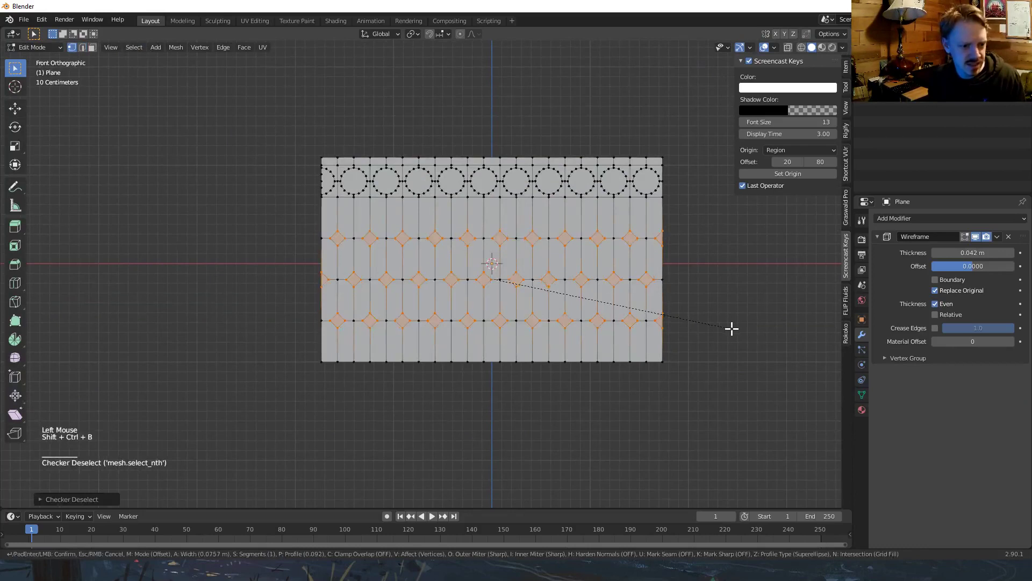
pyautogui.click(721, 325)
pyautogui.scroll(2, 694, 317)
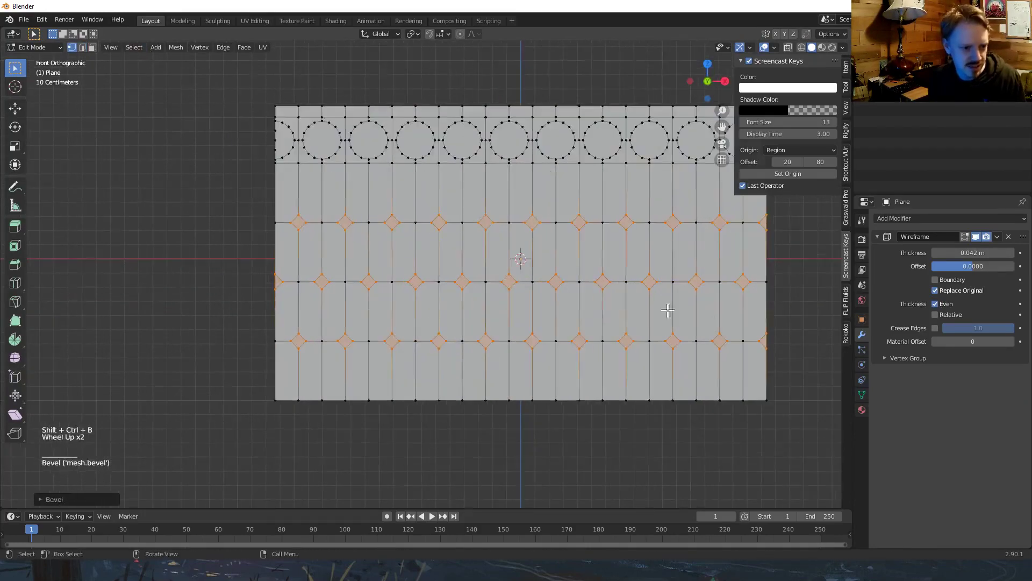
pyautogui.press('b')
pyautogui.press('b')
pyautogui.press('b')
pyautogui.press('b')
# Return to Object Mode, deselect all, and view the diamond grille in perspective.
pyautogui.press('Tab')
pyautogui.hotkey('alt', 'a')
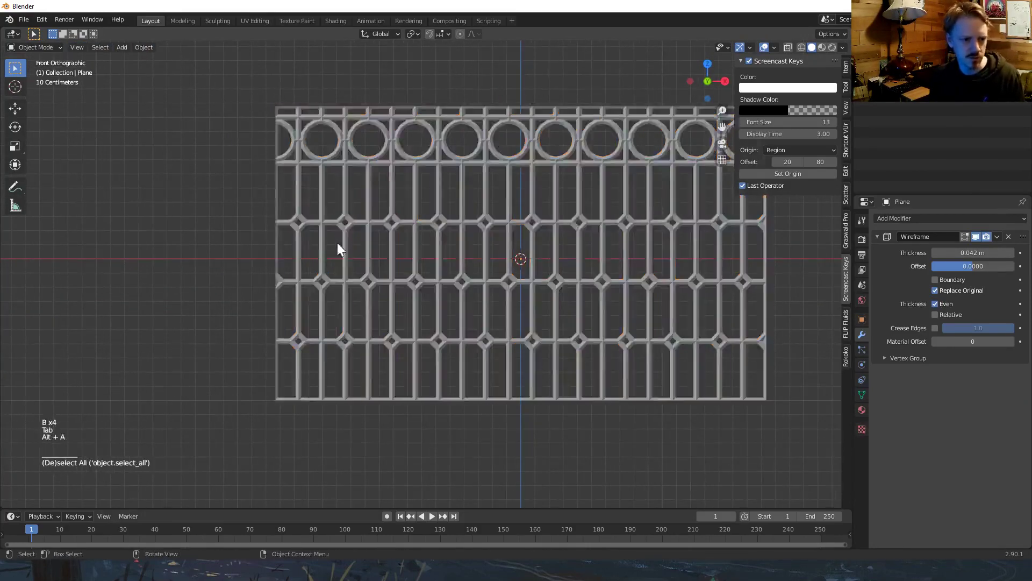
pyautogui.scroll(-3, 387, 252)
pyautogui.moveTo(438, 263); pyautogui.dragTo(430, 289, button='middle')
# Add a new plane to the right of the grille and rotate it to stand upright.
pyautogui.press('Tab')
pyautogui.scroll(3, 457, 291)
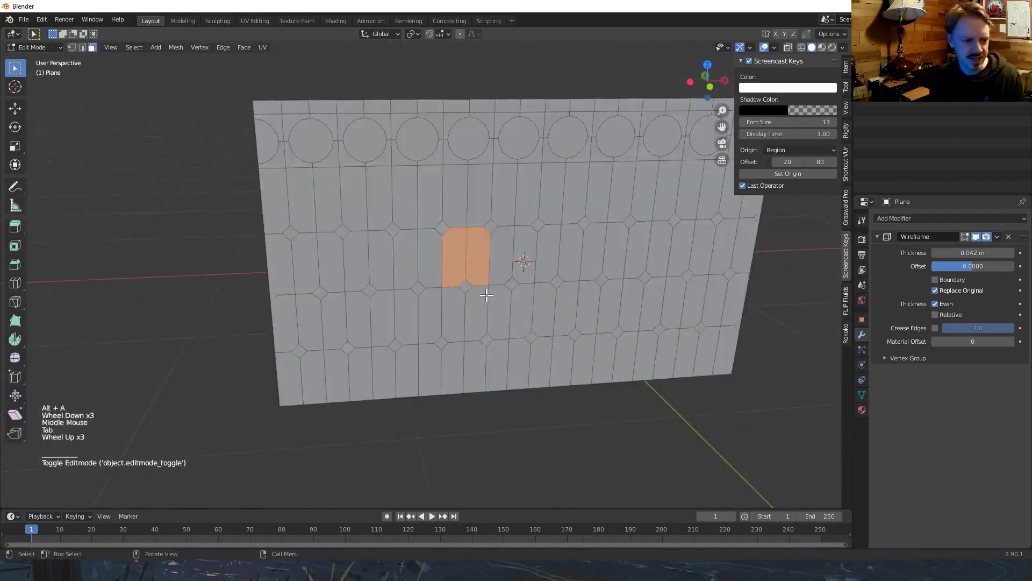
pyautogui.press('Tab')
pyautogui.scroll(-4, 491, 297)
pyautogui.hotkey('alt', 'a')
pyautogui.keyDown('shift'); pyautogui.moveTo(542, 259); pyautogui.dragTo(401, 279, button='middle'); pyautogui.keyUp('shift')
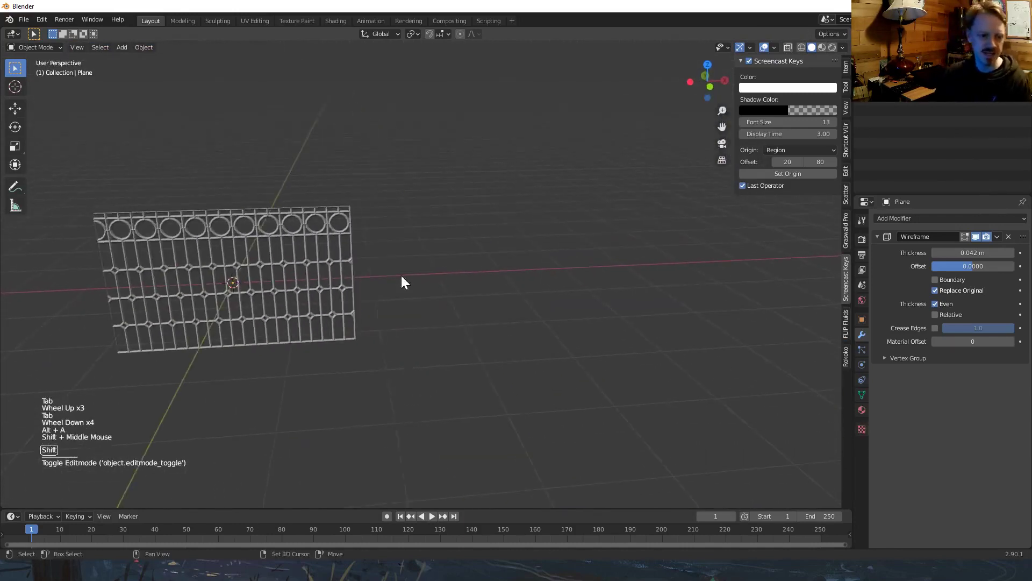
pyautogui.hotkey('shift', 'a')
pyautogui.moveTo(411, 276)
pyautogui.click(486, 277)
pyautogui.press('x')
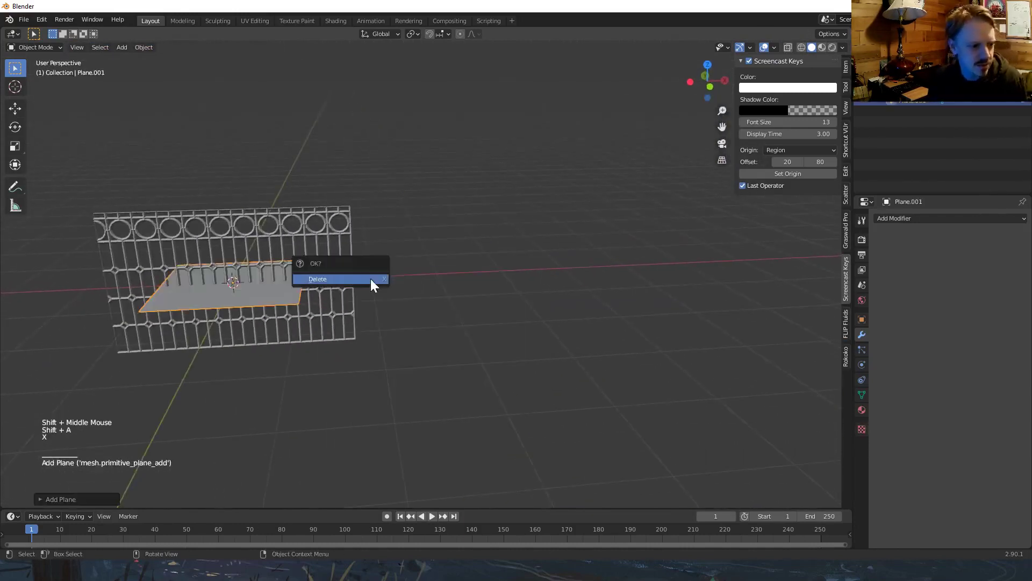
pyautogui.press('g')
pyautogui.click(440, 322)
pyautogui.press('r')
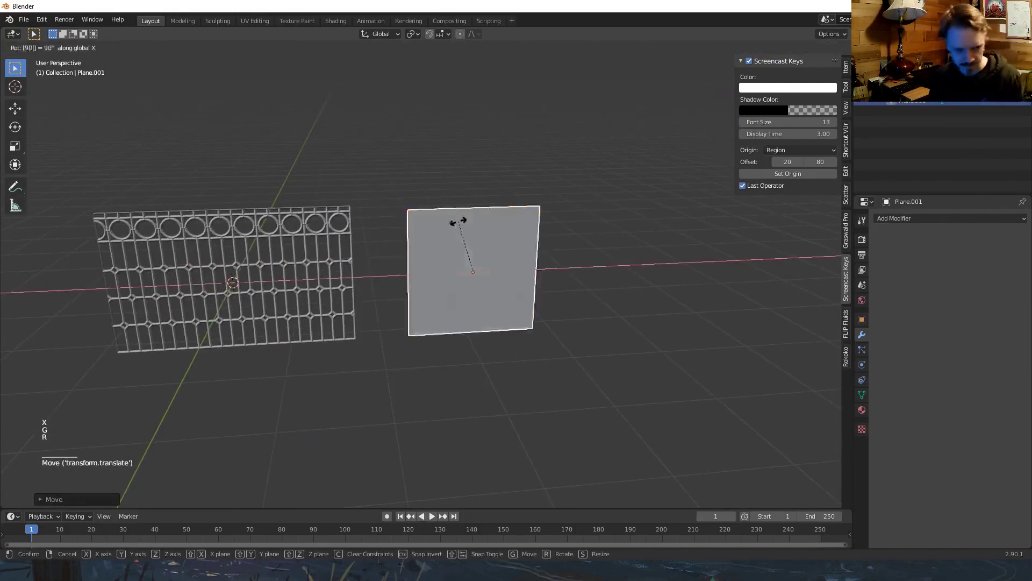
pyautogui.keyDown('shift'); pyautogui.click(458, 220); pyautogui.keyUp('shift')
# Link the grille's Wireframe modifier onto the new plane, then select only the plane.
pyautogui.keyDown('shift'); pyautogui.click(294, 264); pyautogui.keyUp('shift')
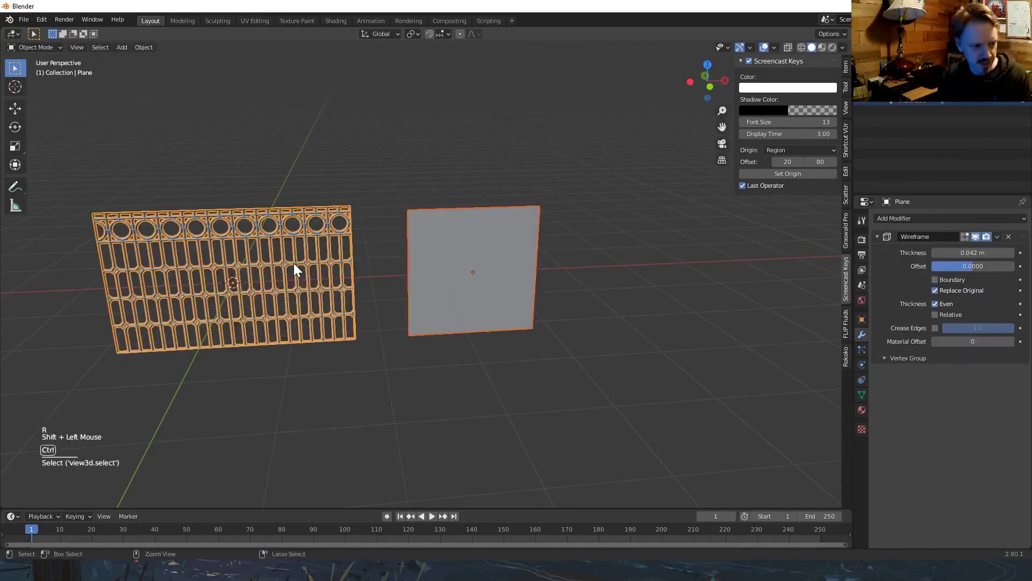
pyautogui.hotkey('ctrl', 'l')
pyautogui.click(293, 263)
pyautogui.scroll(3, 448, 286)
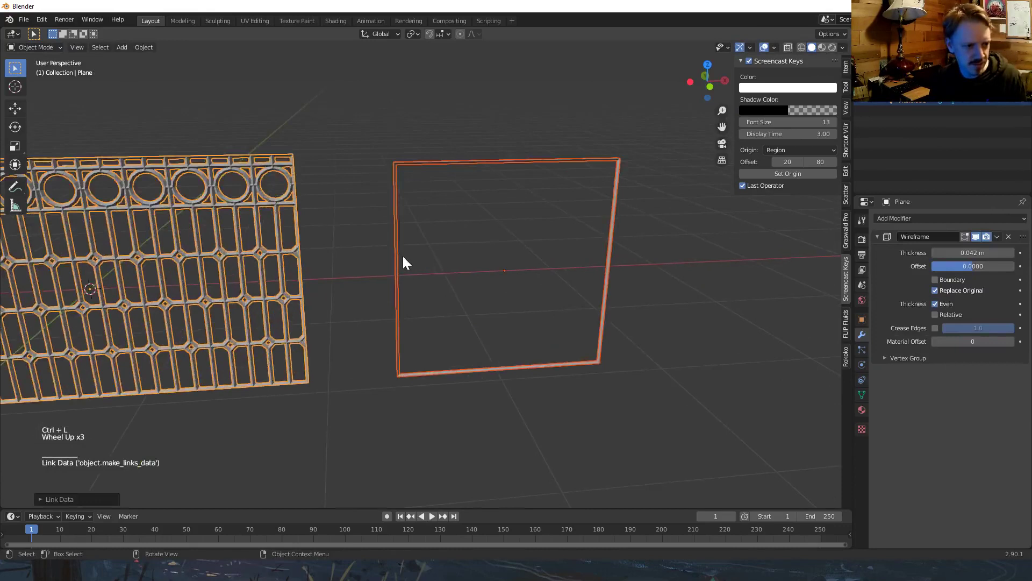
pyautogui.click(402, 254)
# Scale the new plane wider into a rectangle from the front view.
pyautogui.press('Tab')
pyautogui.press('KP_1')
pyautogui.press('s')
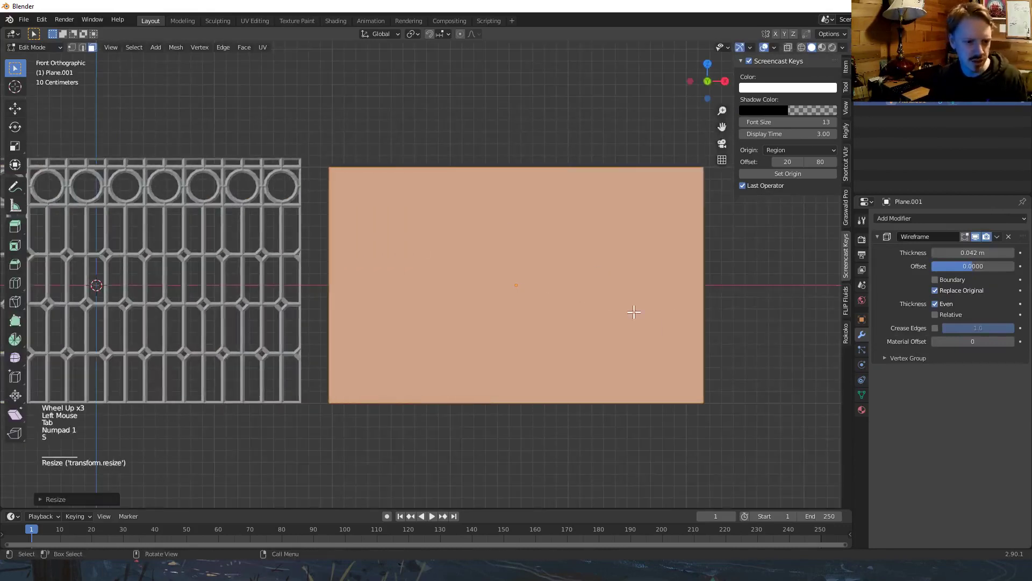
pyautogui.press('g')
pyautogui.press('s')
pyautogui.click(689, 306)
# Add five vertical loop cuts dividing the plane into six strips.
pyautogui.hotkey('ctrl', 'r')
pyautogui.scroll(5, 554, 162)
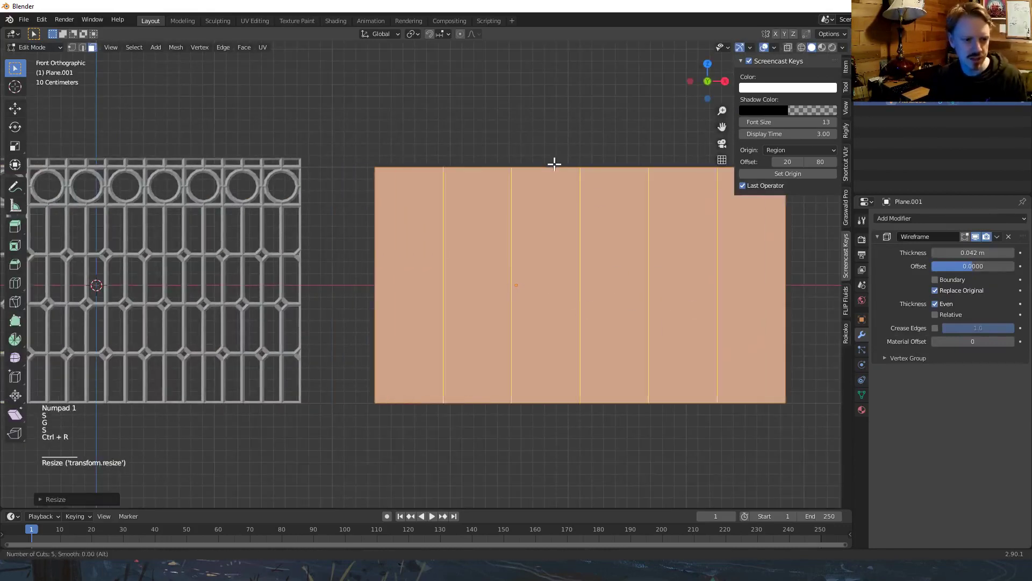
pyautogui.scroll(-1, 558, 165)
pyautogui.click(558, 165)
# Add horizontal loop cuts near the top and through the middle, then select the middle vertices.
pyautogui.hotkey('ctrl', 'r')
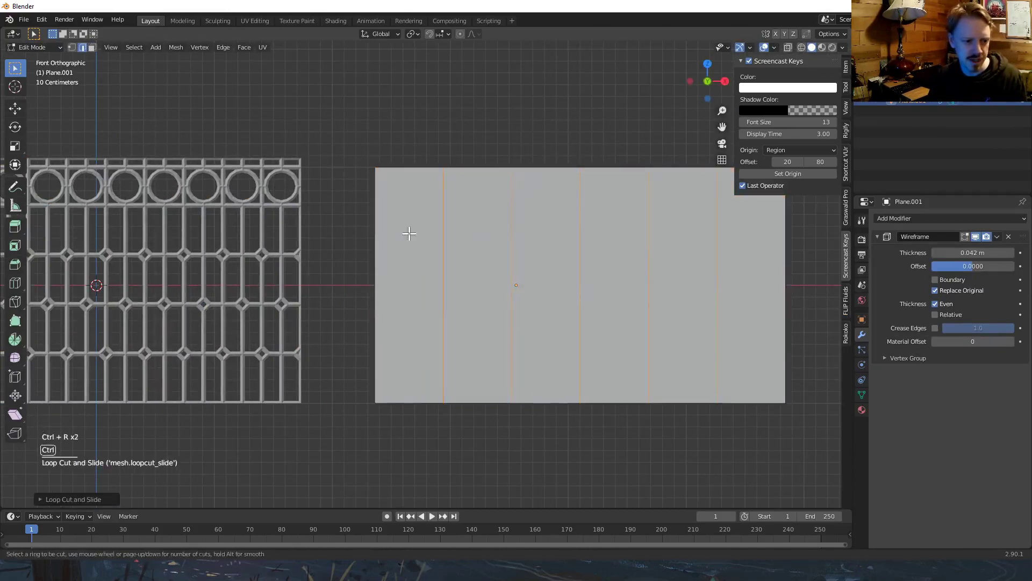
pyautogui.hotkey('ctrl', 'r')
pyautogui.rightClick(367, 283)
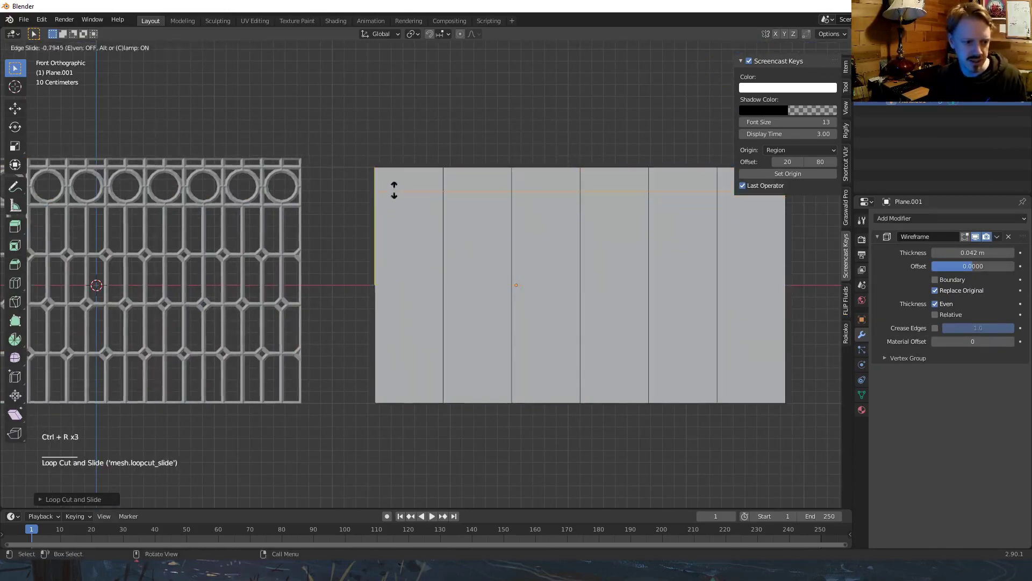
pyautogui.hotkey('ctrl', 'r')
pyautogui.click(399, 289)
pyautogui.click(396, 292)
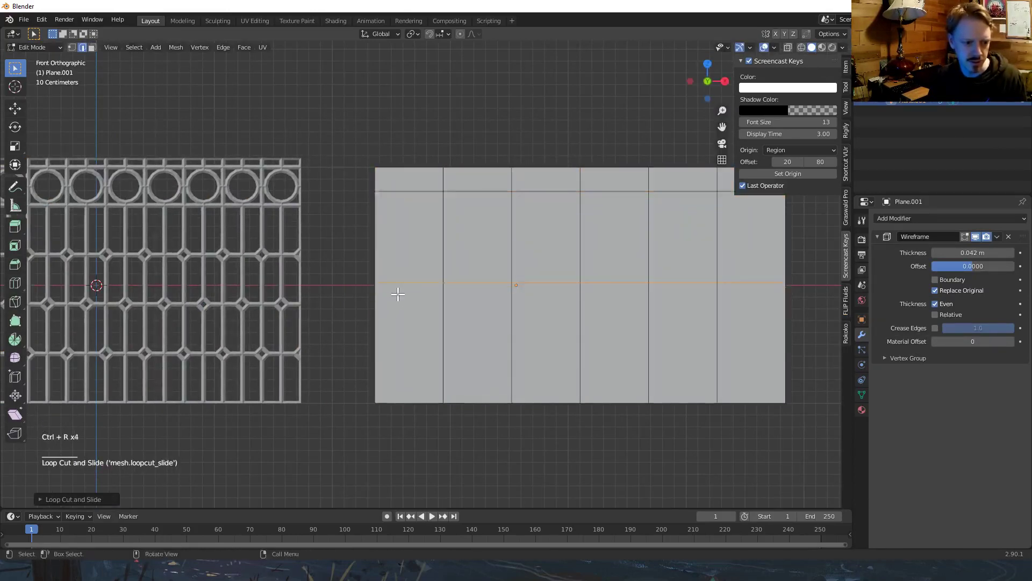
pyautogui.keyDown('shift'); pyautogui.moveTo(532, 322); pyautogui.dragTo(462, 306, button='middle'); pyautogui.keyUp('shift')
pyautogui.scroll(1, 477, 322)
pyautogui.click(477, 323)
pyautogui.rightClick(477, 322)
# Vertex-bevel the middle-row vertices with 2 segments into octagons.
pyautogui.press('1')
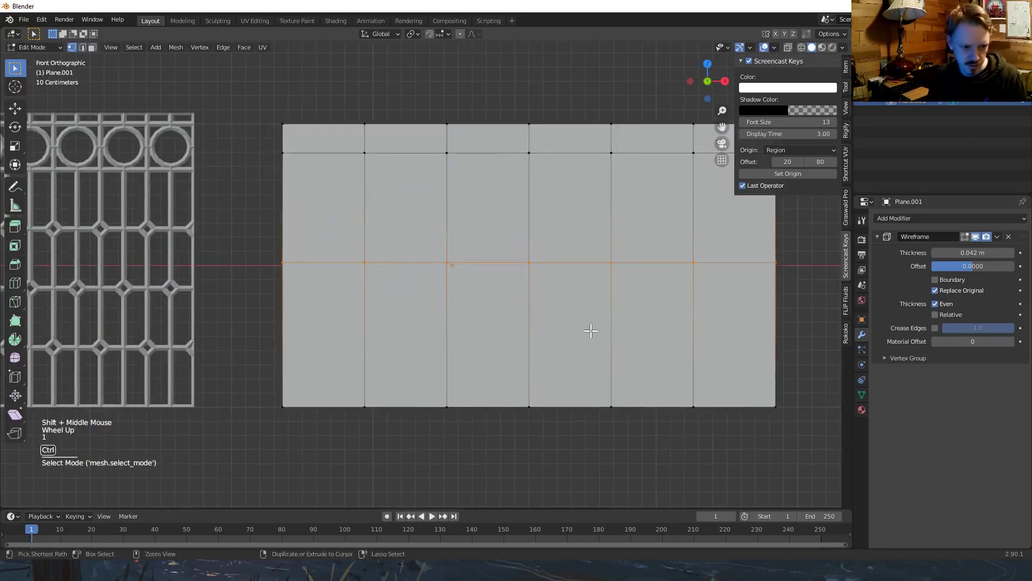
pyautogui.hotkey('ctrl', 'shift', 'b')
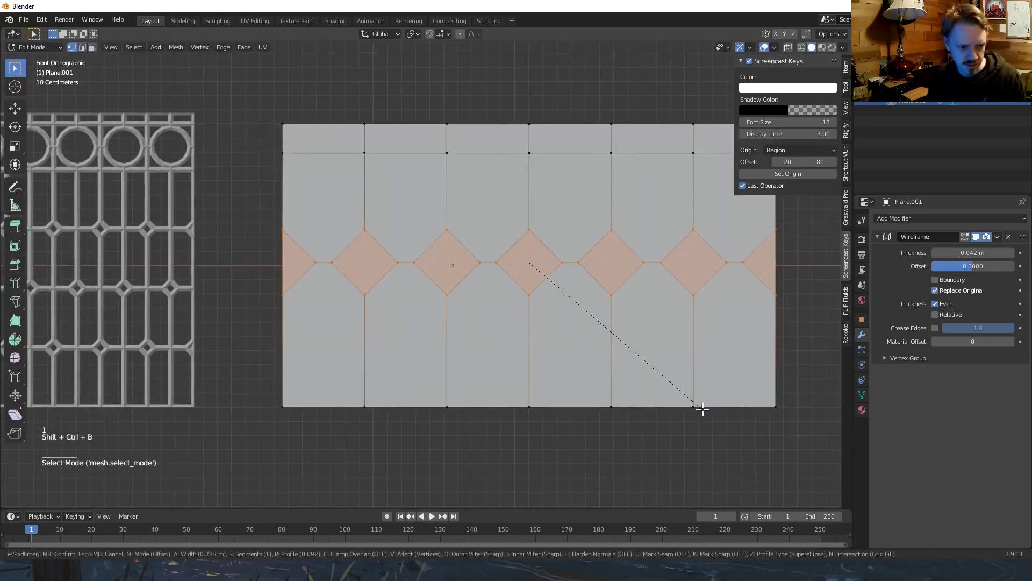
pyautogui.scroll(1, 703, 411)
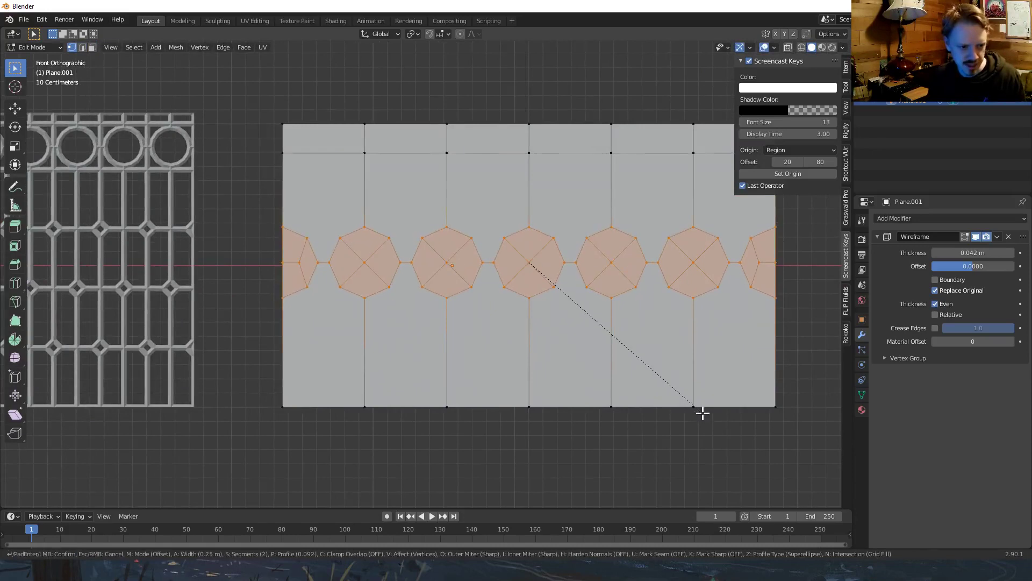
pyautogui.click(703, 414)
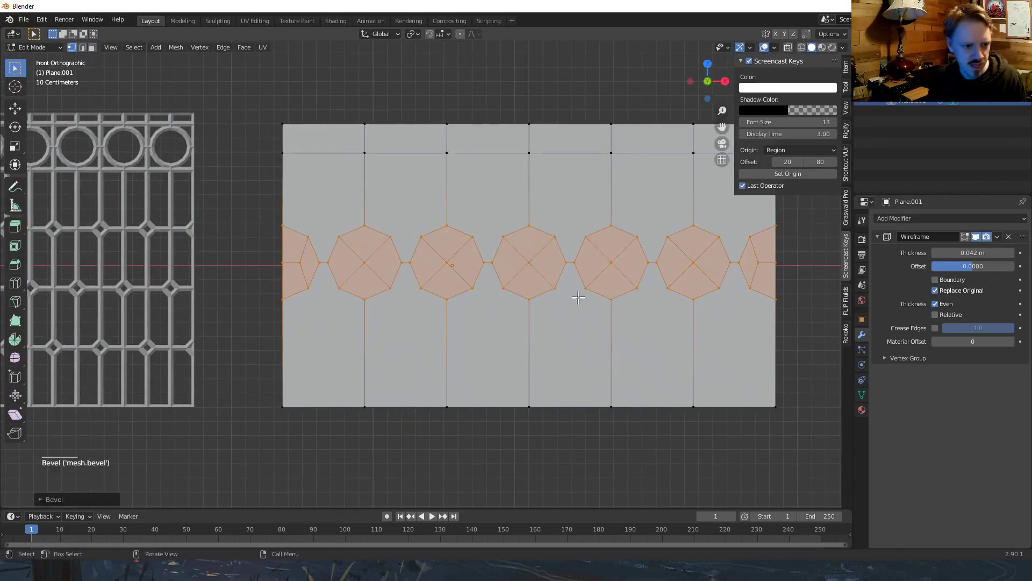
# Box-select the octagons' top and bottom points and vertex-bevel them again.
pyautogui.hotkey('alt', 'a')
pyautogui.press('b')
pyautogui.moveTo(249, 245); pyautogui.dragTo(822, 214)
pyautogui.press('b')
pyautogui.moveTo(804, 279); pyautogui.dragTo(253, 339)
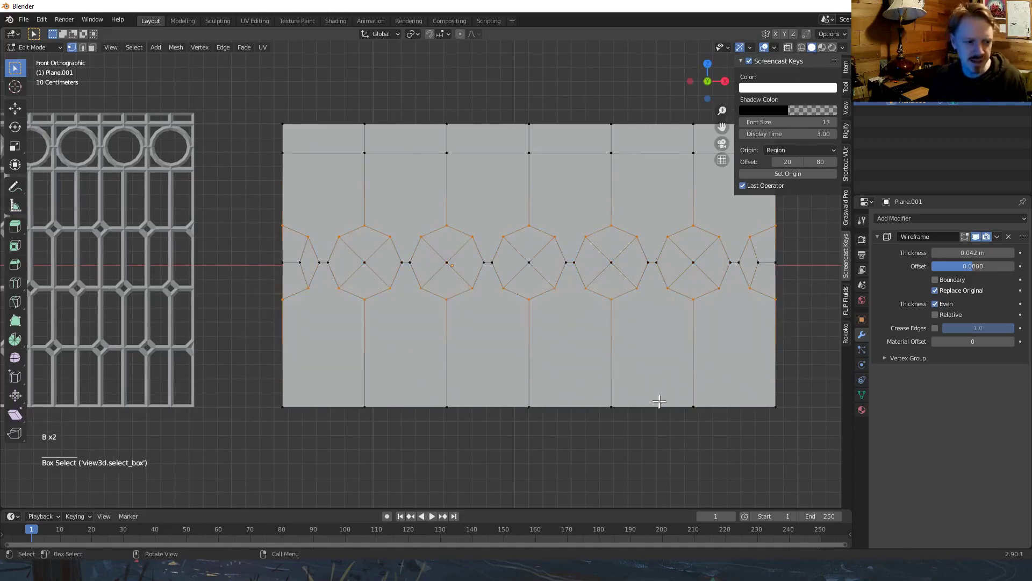
pyautogui.hotkey('ctrl', 'shift', 'b')
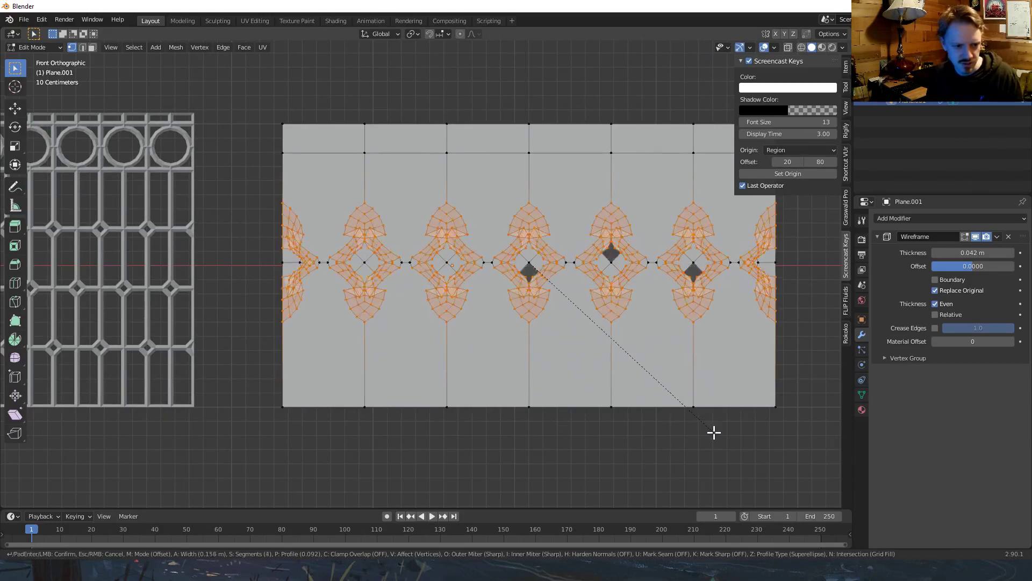
# Confirm the pointed bevel shapes and inspect the wireframe panel from several angles.
pyautogui.click(714, 432)
pyautogui.press('Tab')
pyautogui.hotkey('alt', 'a')
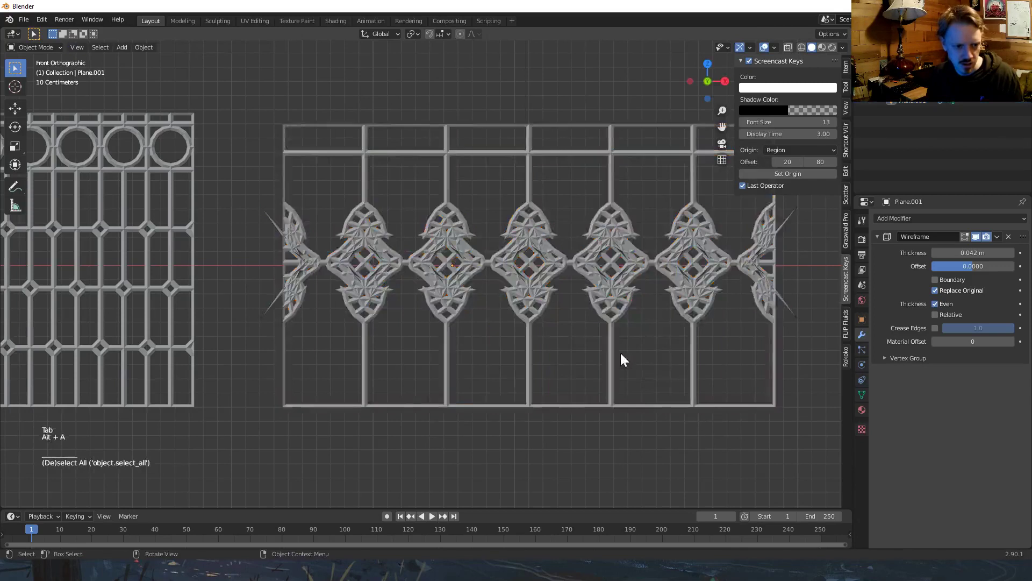
pyautogui.moveTo(622, 360); pyautogui.dragTo(655, 389, button='middle')
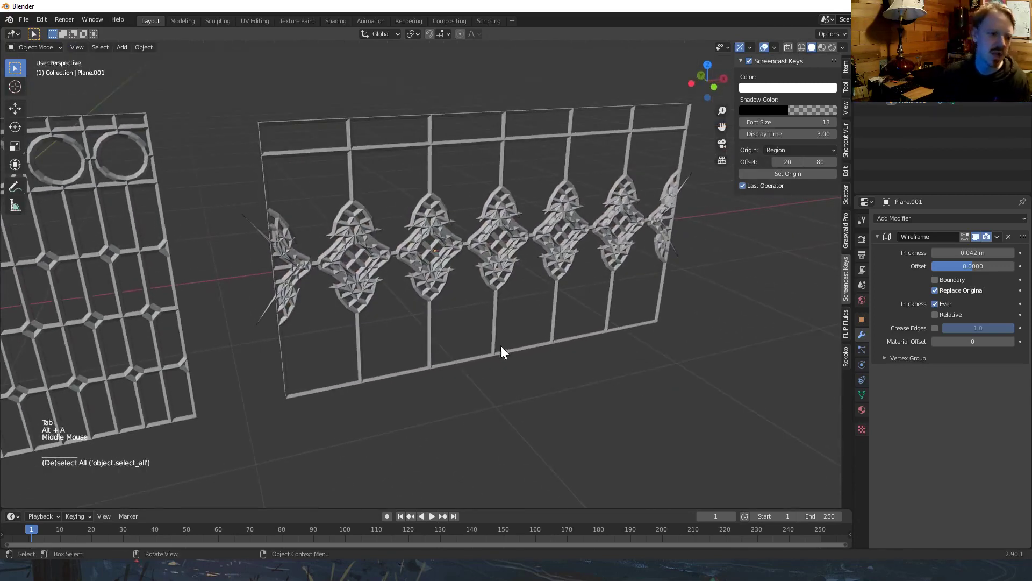
pyautogui.moveTo(501, 345); pyautogui.dragTo(488, 337, button='middle')
pyautogui.scroll(3, 460, 192)
pyautogui.press('Tab')
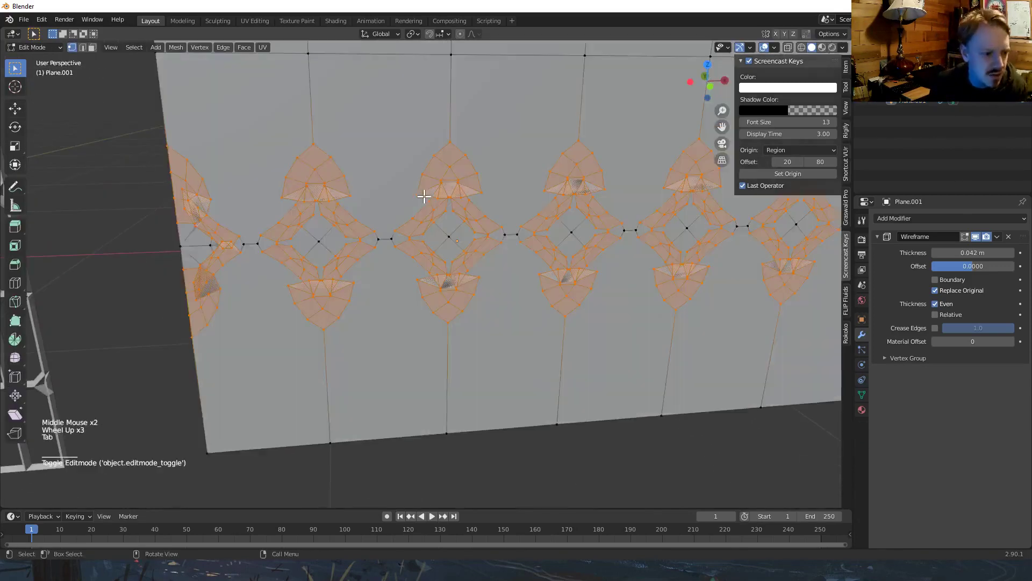
pyautogui.scroll(2, 230, 231)
pyautogui.keyDown('shift'); pyautogui.moveTo(231, 230); pyautogui.dragTo(456, 225, button='middle'); pyautogui.keyUp('shift')
pyautogui.press('Tab')
pyautogui.press('Tab')
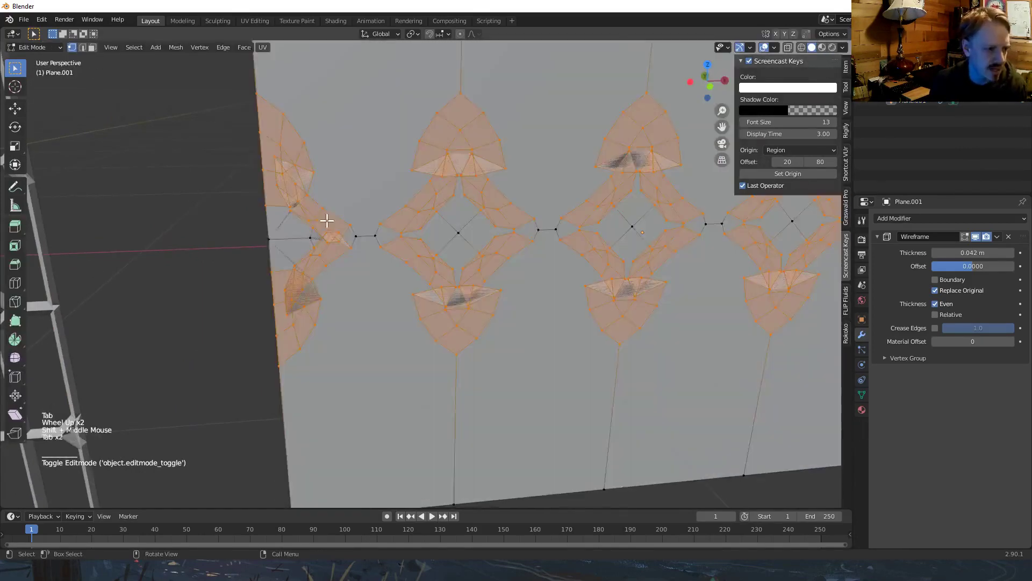
pyautogui.keyDown('shift'); pyautogui.moveTo(293, 215); pyautogui.dragTo(351, 212, button='middle'); pyautogui.keyUp('shift')
pyautogui.scroll(1, 350, 213)
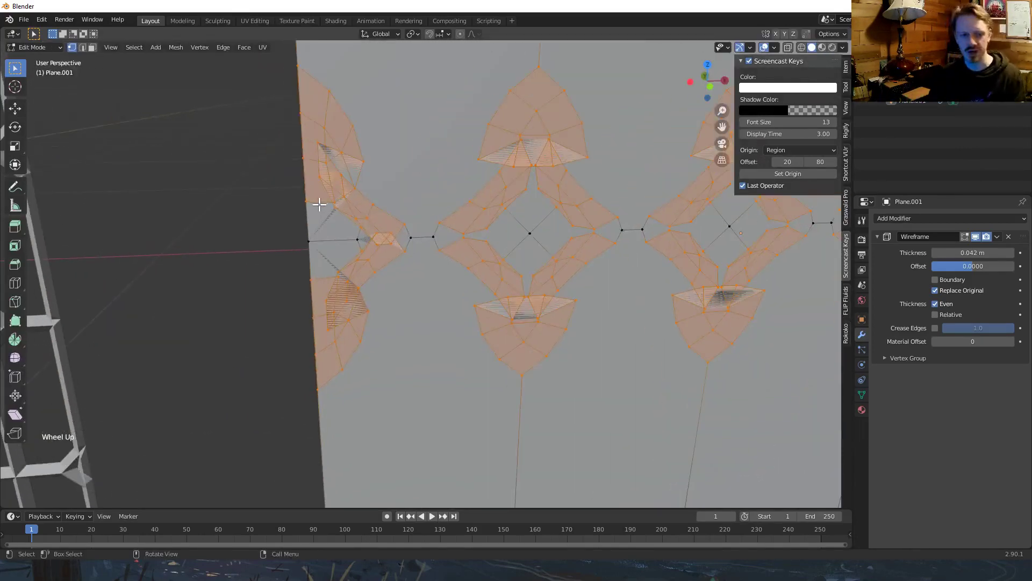
pyautogui.scroll(-3, 562, 272)
pyautogui.keyDown('shift'); pyautogui.moveTo(562, 272); pyautogui.dragTo(394, 306, button='middle'); pyautogui.keyUp('shift')
pyautogui.scroll(-3, 394, 306)
# Select all and Merge by Distance at 0.0151 m, removing 64 duplicate vertices.
pyautogui.press('a')
pyautogui.keyDown('shift'); pyautogui.moveTo(526, 323); pyautogui.dragTo(502, 341, button='middle'); pyautogui.keyUp('shift')
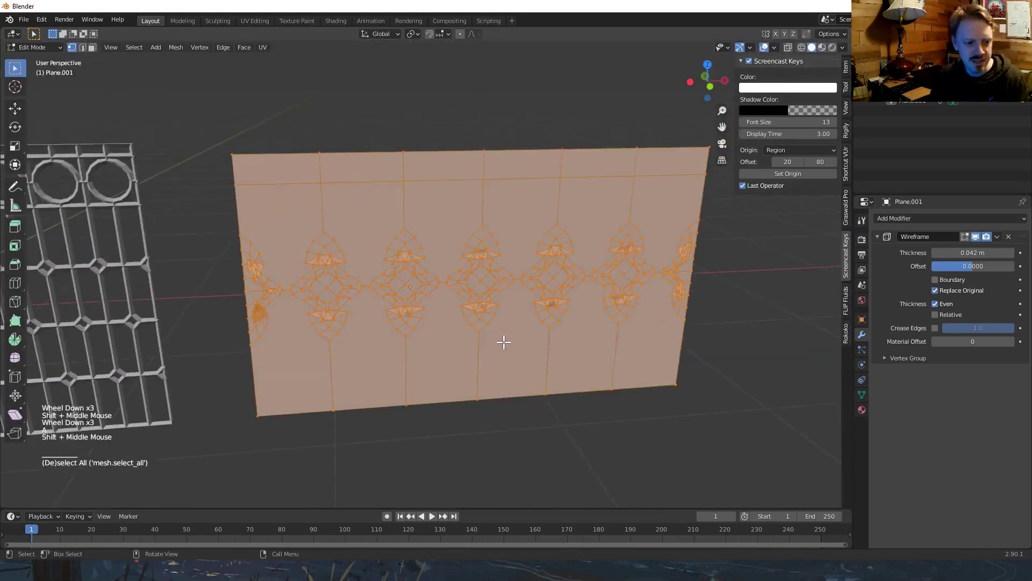
pyautogui.press('F3')
pyautogui.write('mer')
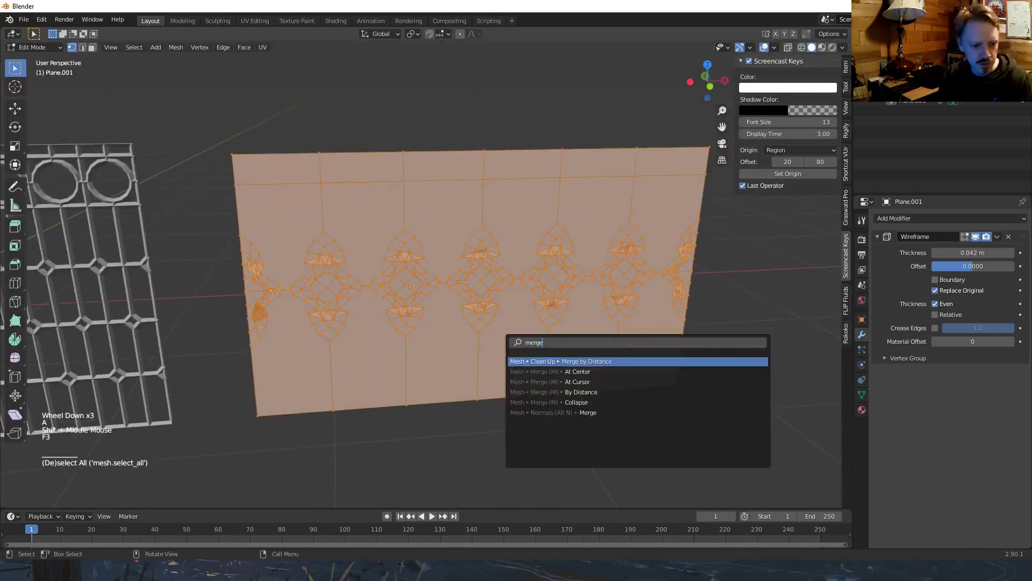
pyautogui.write('ge')
pyautogui.press('Return')
pyautogui.scroll(3, 502, 341)
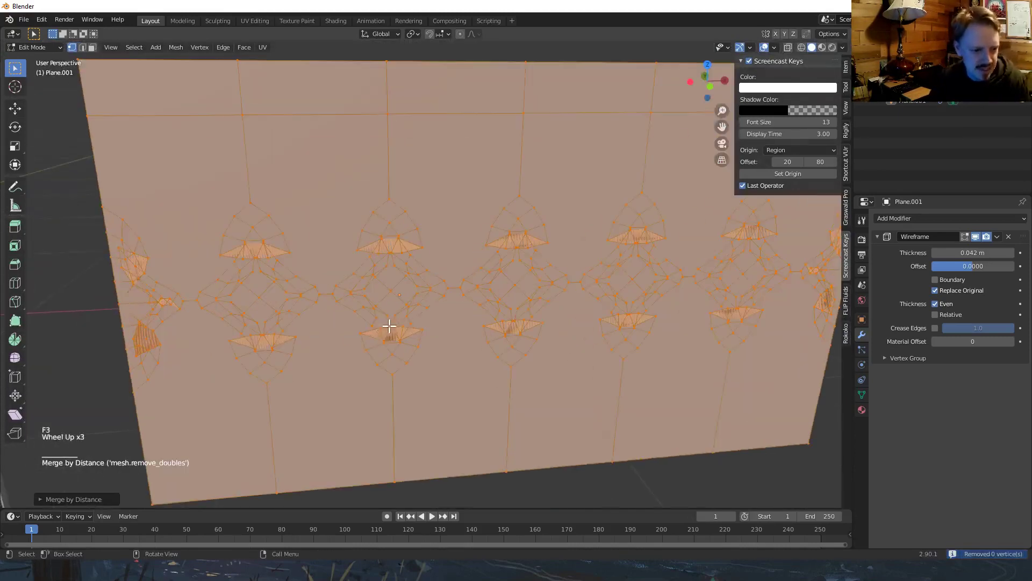
pyautogui.click(54, 496)
pyautogui.keyDown('shift'); pyautogui.moveTo(137, 483); pyautogui.dragTo(161, 484); pyautogui.keyUp('shift')
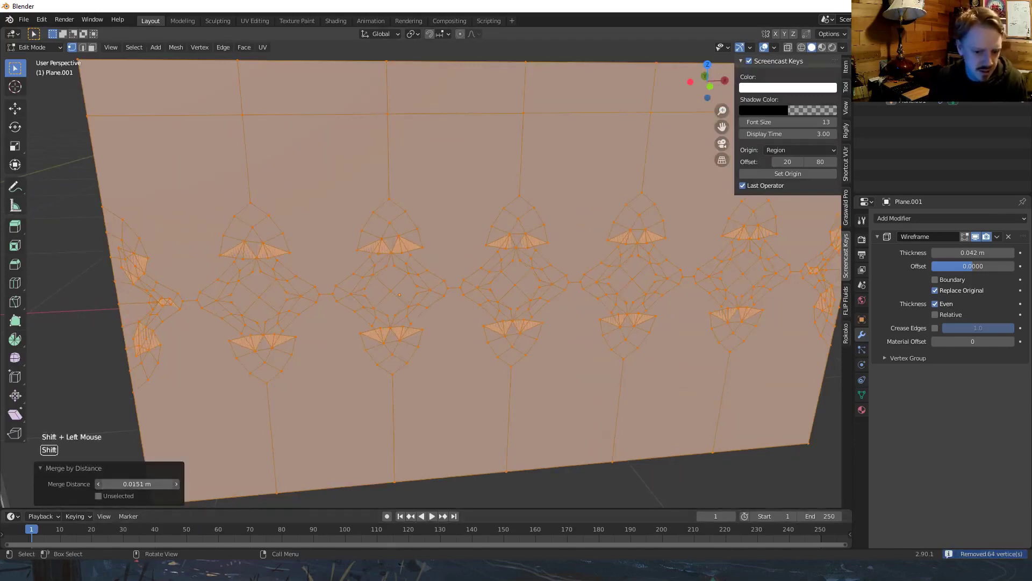
# Delete the vertices of the clipped partial ornament at the panel's right edge.
pyautogui.press('Tab')
pyautogui.hotkey('alt', 'a')
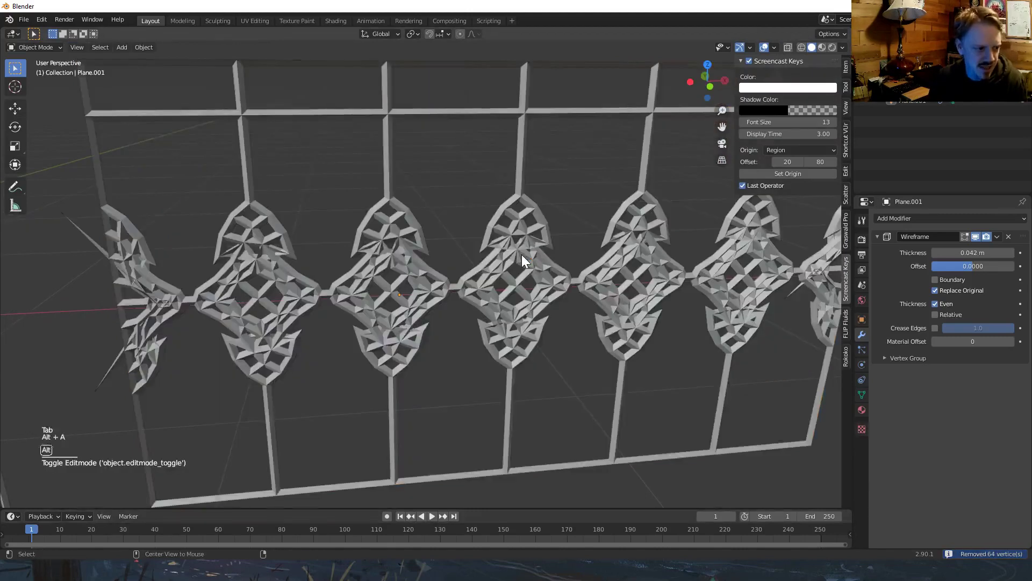
pyautogui.scroll(-2, 521, 261)
pyautogui.moveTo(521, 261); pyautogui.dragTo(629, 269, button='middle')
pyautogui.press('Tab')
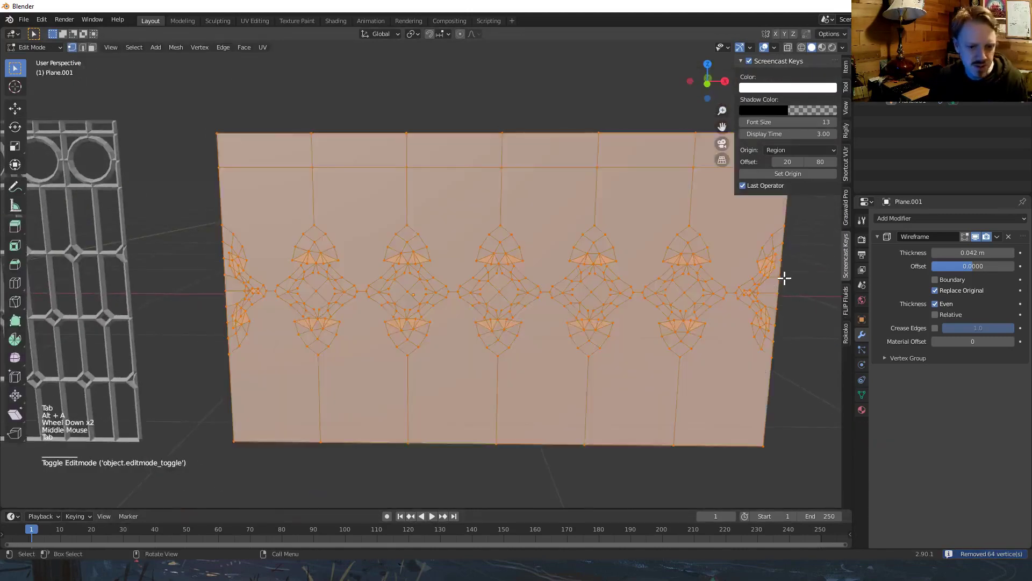
pyautogui.keyDown('shift'); pyautogui.moveTo(784, 277); pyautogui.dragTo(634, 288, button='middle'); pyautogui.keyUp('shift')
pyautogui.press('KP_1')
pyautogui.hotkey('alt', 'a')
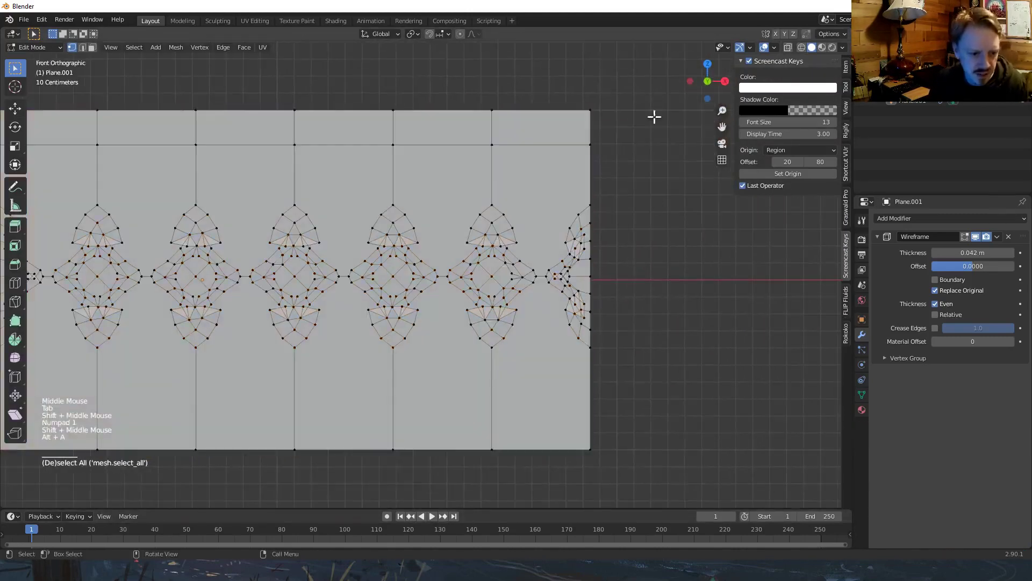
pyautogui.press('b')
pyautogui.moveTo(668, 72); pyautogui.dragTo(540, 492)
pyautogui.press('x')
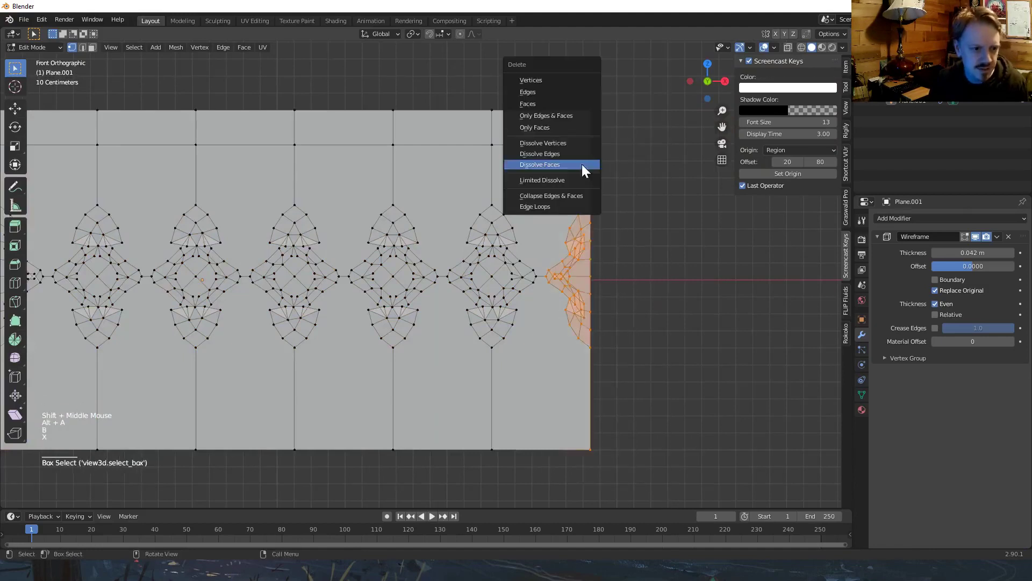
pyautogui.click(549, 78)
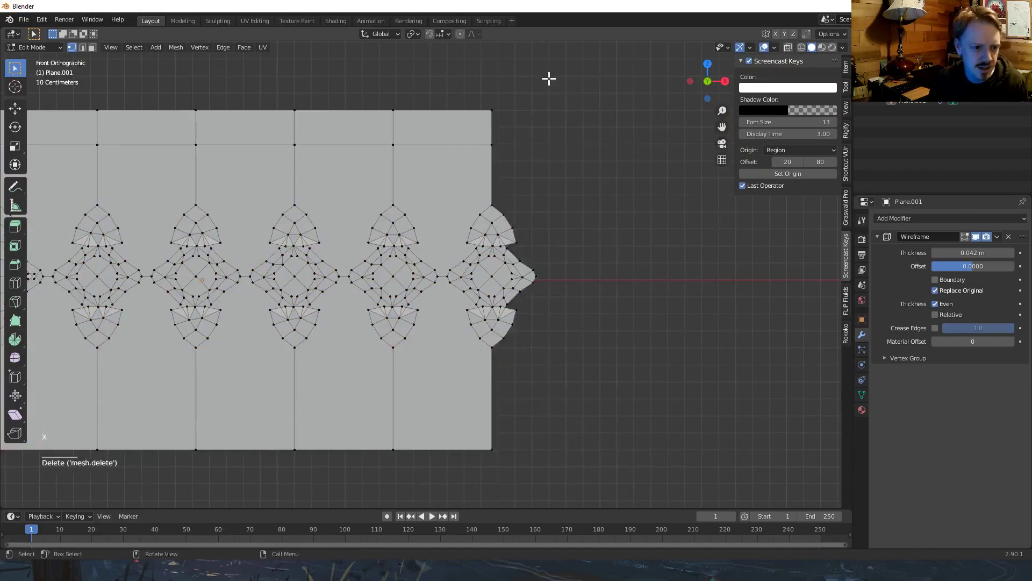
pyautogui.press('Tab')
# Delete the vertices of the clipped partial ornament at the panel's left edge.
pyautogui.keyDown('shift'); pyautogui.moveTo(540, 106); pyautogui.dragTo(536, 253, button='middle'); pyautogui.keyUp('shift')
pyautogui.click(249, 164)
pyautogui.press('Tab')
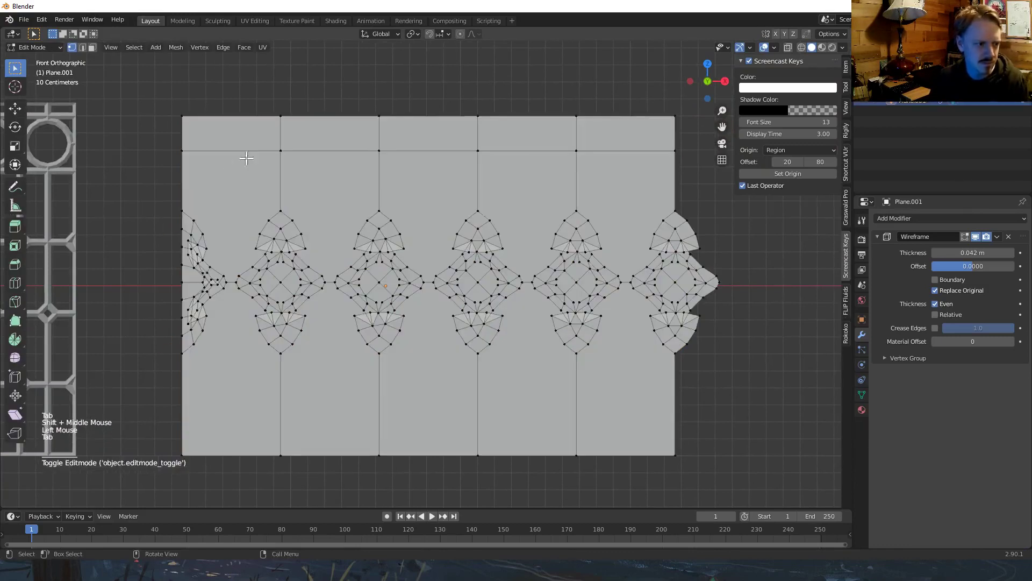
pyautogui.hotkey('alt', 'a')
pyautogui.press('b')
pyautogui.moveTo(151, 181); pyautogui.dragTo(228, 390)
pyautogui.press('x')
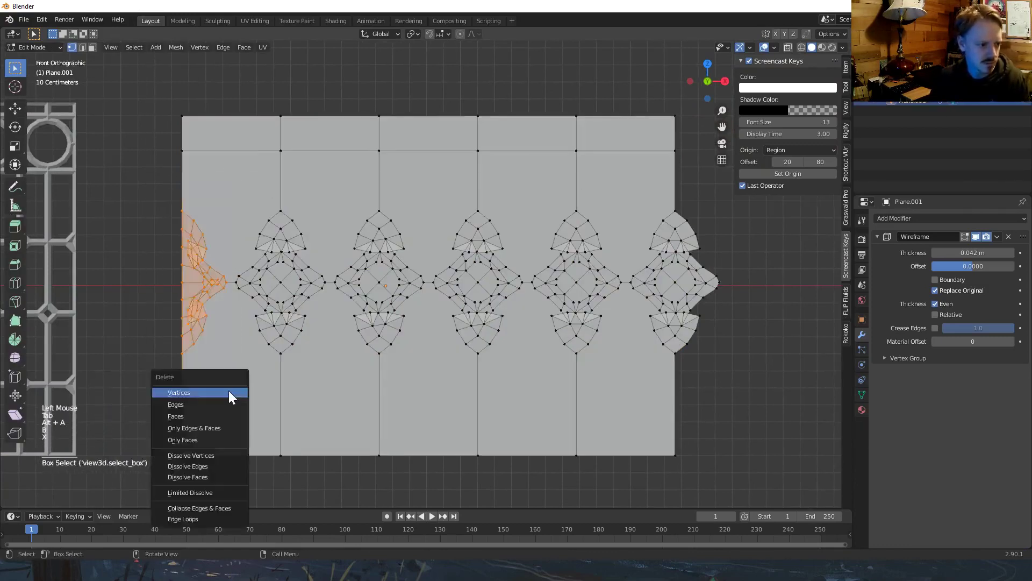
pyautogui.click(228, 391)
pyautogui.press('Tab')
# Make a trial linked duplicate of the panel with Alt+D, then delete it.
pyautogui.hotkey('alt', 'd')
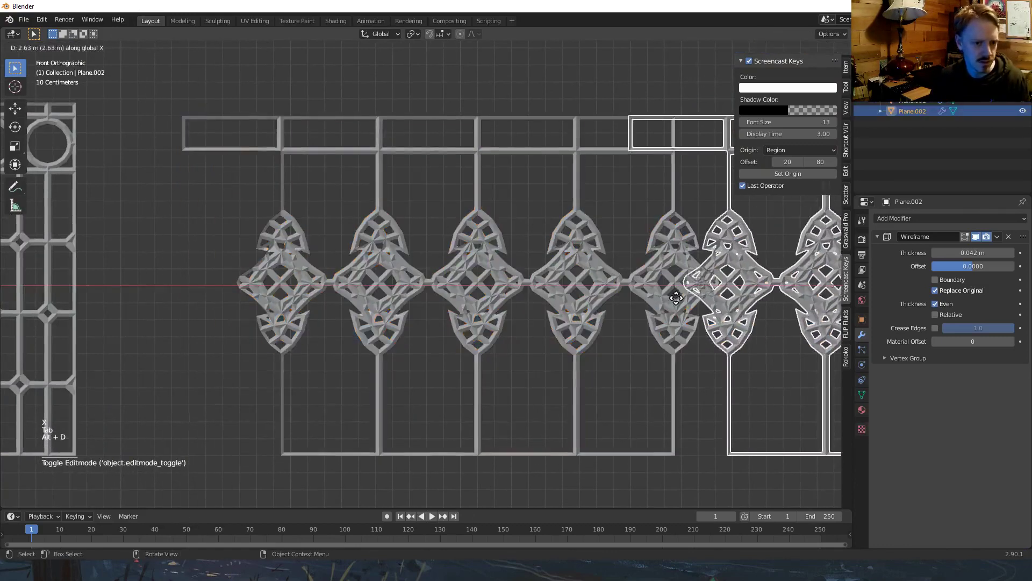
pyautogui.click(720, 299)
pyautogui.keyDown('shift'); pyautogui.moveTo(720, 298); pyautogui.dragTo(530, 335, button='middle'); pyautogui.keyUp('shift')
pyautogui.press('g')
pyautogui.scroll(-6, 574, 305)
pyautogui.hotkey('alt', 'a')
pyautogui.click(524, 289)
pyautogui.press('x')
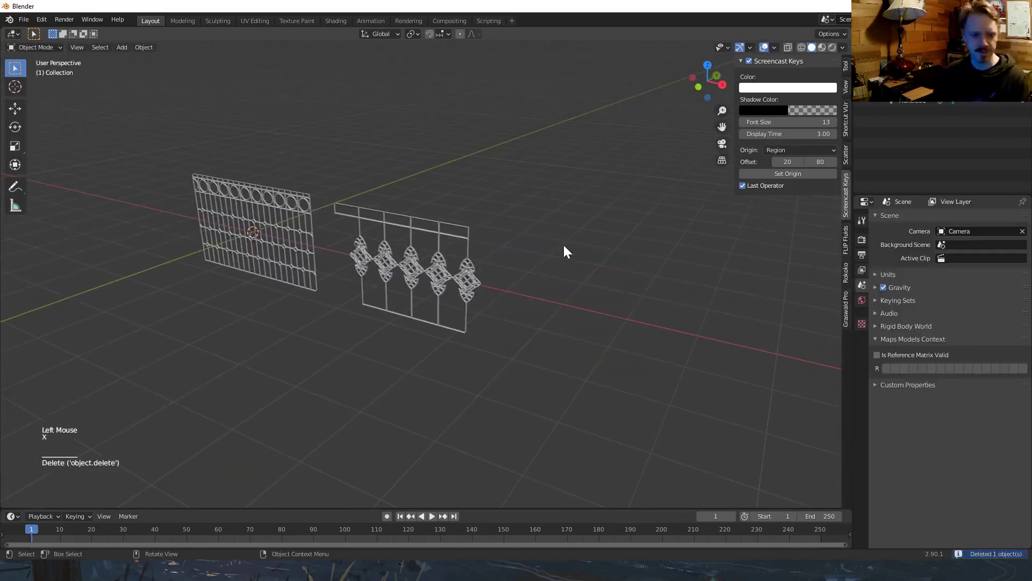
# Add a flat plane and move it along X to the right of the grille panels.
pyautogui.hotkey('shift', 'a')
pyautogui.moveTo(553, 246)
pyautogui.click(605, 250)
pyautogui.press('g')
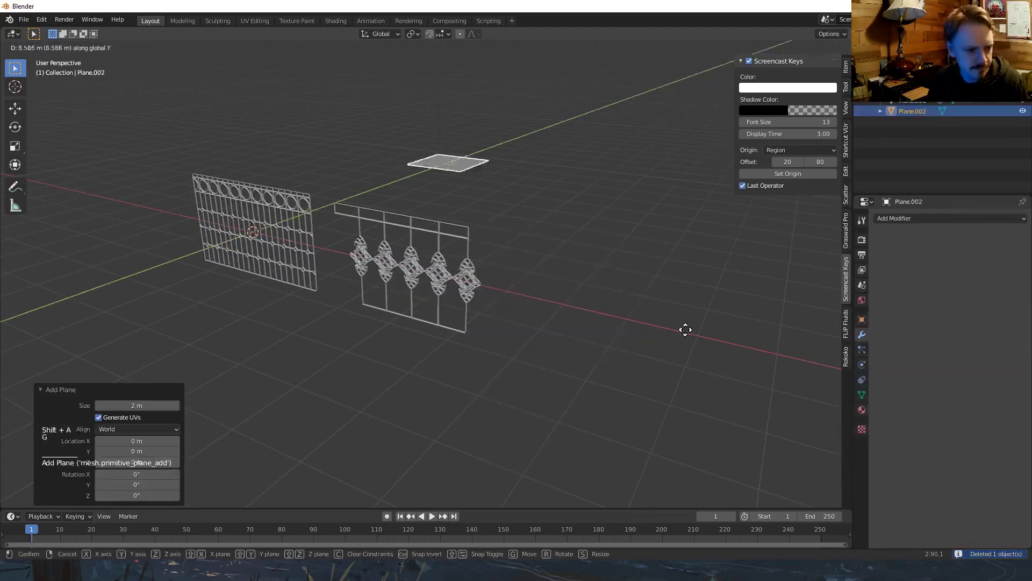
pyautogui.press('x')
pyautogui.click(732, 356)
pyautogui.write('rx0')
pyautogui.press('Return')
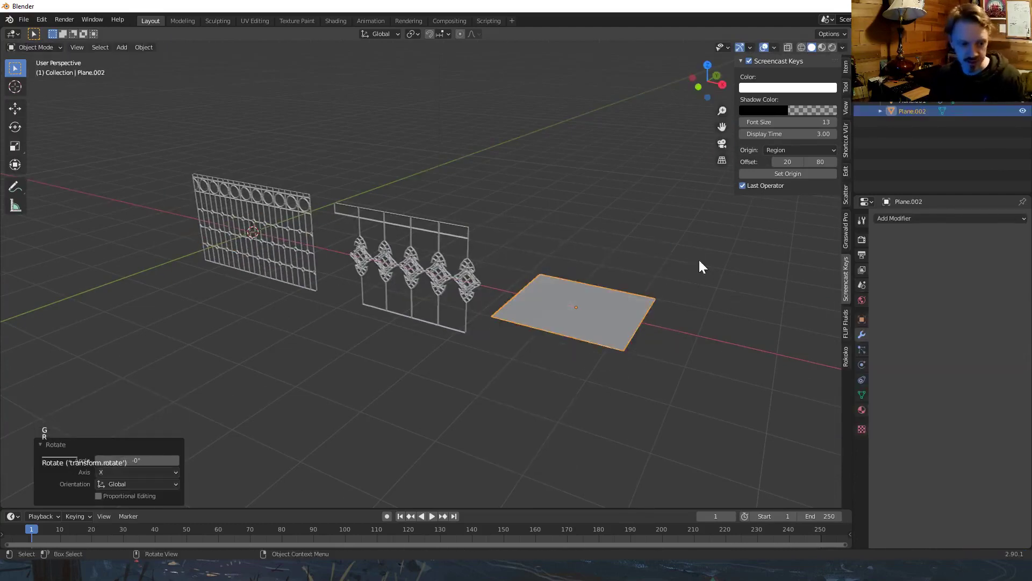
# Link the wire panel's Wireframe modifier onto the new plane and enter its Edit Mode from top view.
pyautogui.keyDown('shift'); pyautogui.click(460, 282); pyautogui.keyUp('shift')
pyautogui.hotkey('ctrl', 'l')
pyautogui.click(459, 282)
pyautogui.press('KP_7')
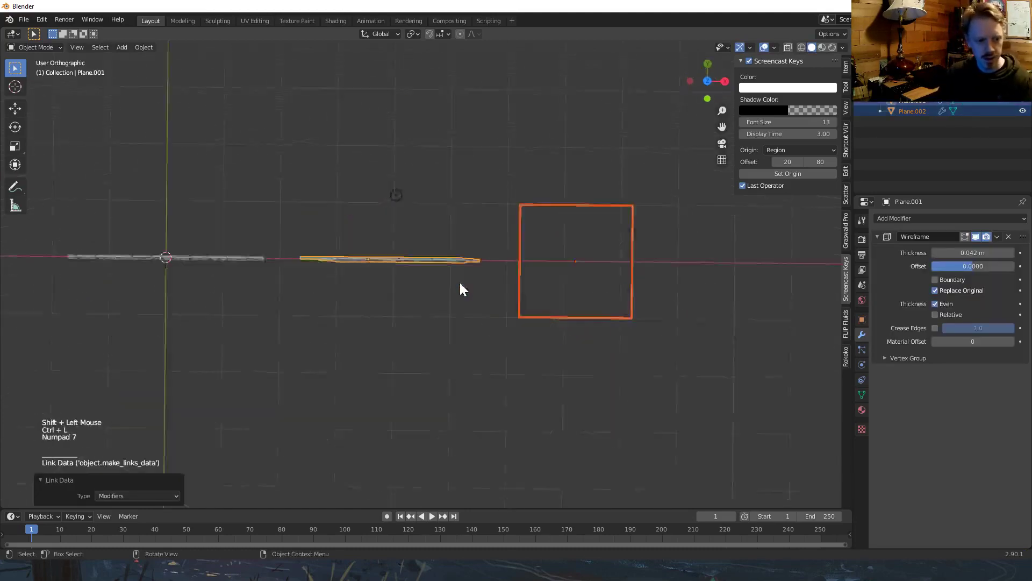
pyautogui.press('Tab')
pyautogui.keyDown('shift'); pyautogui.moveTo(657, 339); pyautogui.dragTo(473, 301, button='middle'); pyautogui.keyUp('shift')
pyautogui.scroll(2, 475, 235)
# Add three horizontal loop cuts across the plane.
pyautogui.hotkey('ctrl', 'r')
pyautogui.click(459, 204)
pyautogui.click(445, 217)
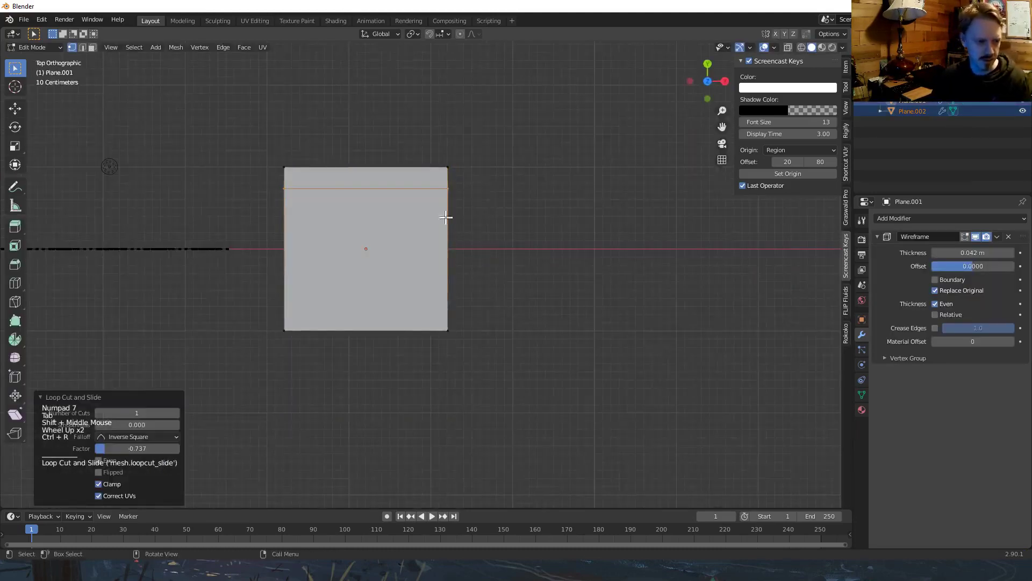
pyautogui.hotkey('ctrl', 'r')
pyautogui.click(449, 207)
pyautogui.click(448, 212)
pyautogui.hotkey('ctrl', 'r')
pyautogui.click(433, 302)
pyautogui.click(425, 296)
# Add seven vertical loop cuts across the plane.
pyautogui.hotkey('ctrl', 'r')
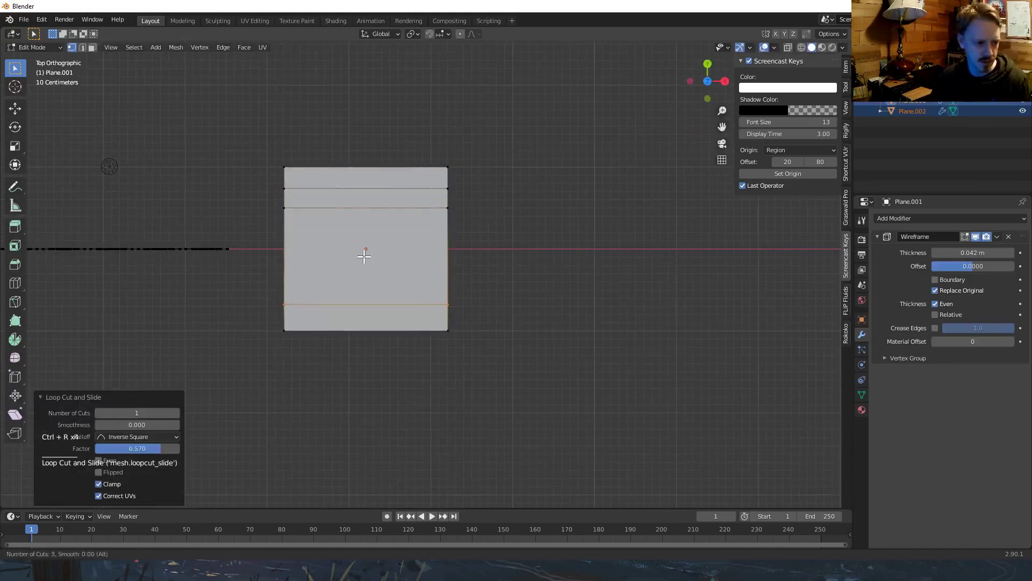
pyautogui.scroll(4, 364, 182)
pyautogui.click(368, 184)
# Select all connected geometry of the grid plane.
pyautogui.press('a')
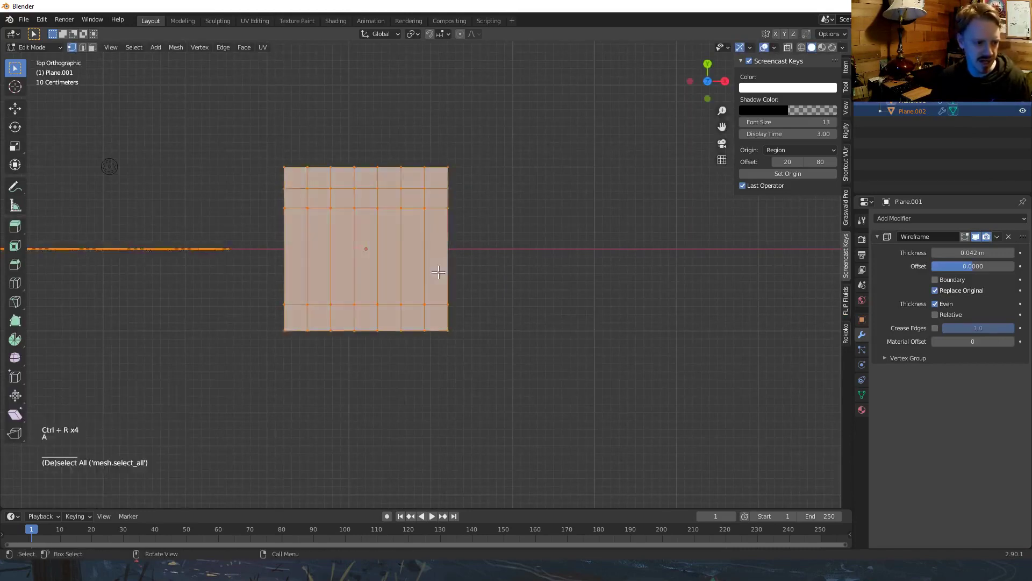
pyautogui.press('s')
pyautogui.rightClick(395, 188)
pyautogui.hotkey('alt', 'a')
pyautogui.click(396, 187)
pyautogui.hotkey('ctrl', 'l')
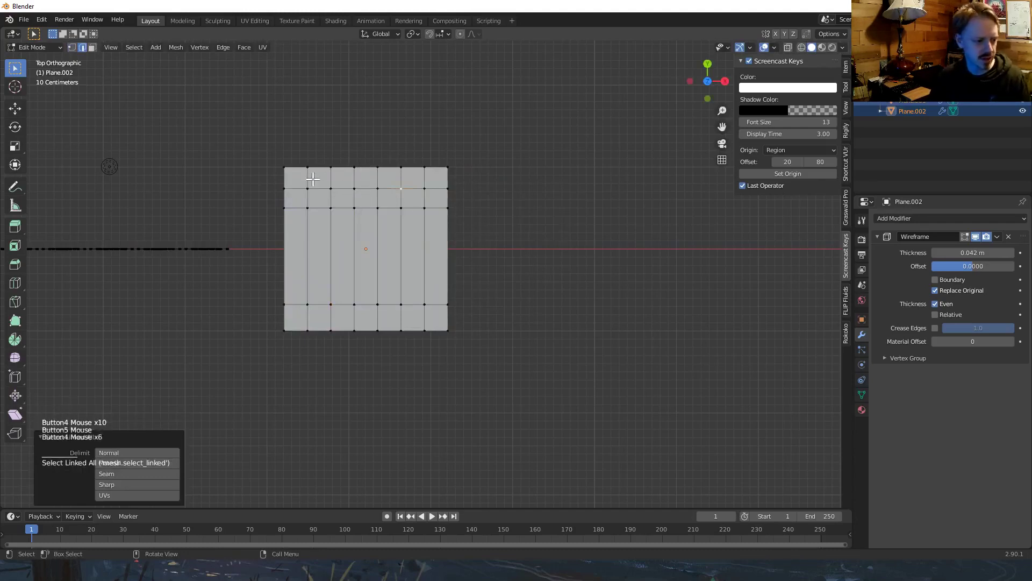
# Stretch the whole grid mesh about 1.93 times wider along X and shift it right.
pyautogui.press('b')
pyautogui.moveTo(282, 155); pyautogui.dragTo(622, 417)
pyautogui.press('s')
pyautogui.press('x')
pyautogui.click(401, 334)
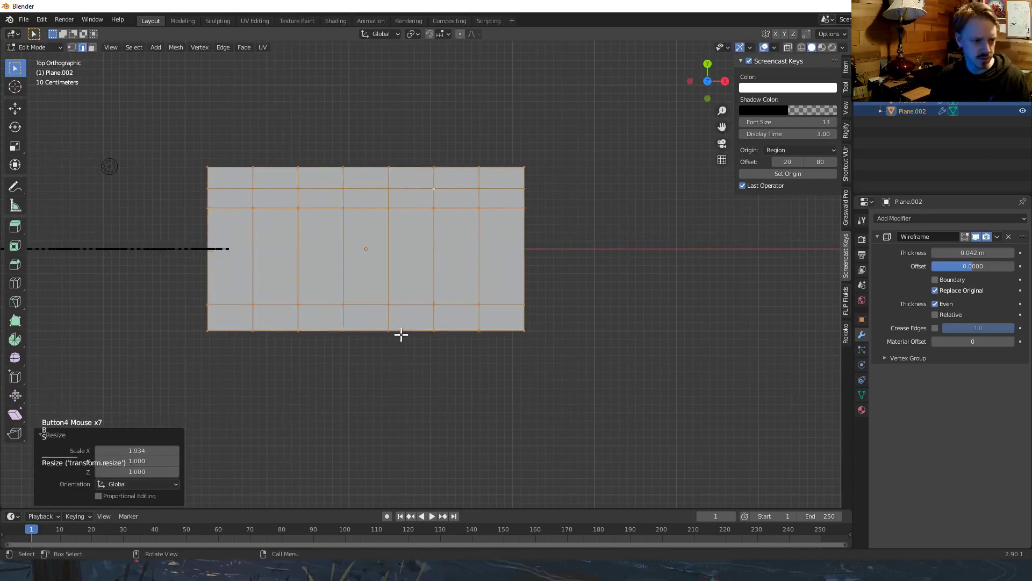
pyautogui.press('g')
pyautogui.press('x')
pyautogui.click(509, 307)
# Triangulate the top row of cells into diagonal braces and return to Object Mode.
pyautogui.press('3')
pyautogui.click(591, 198)
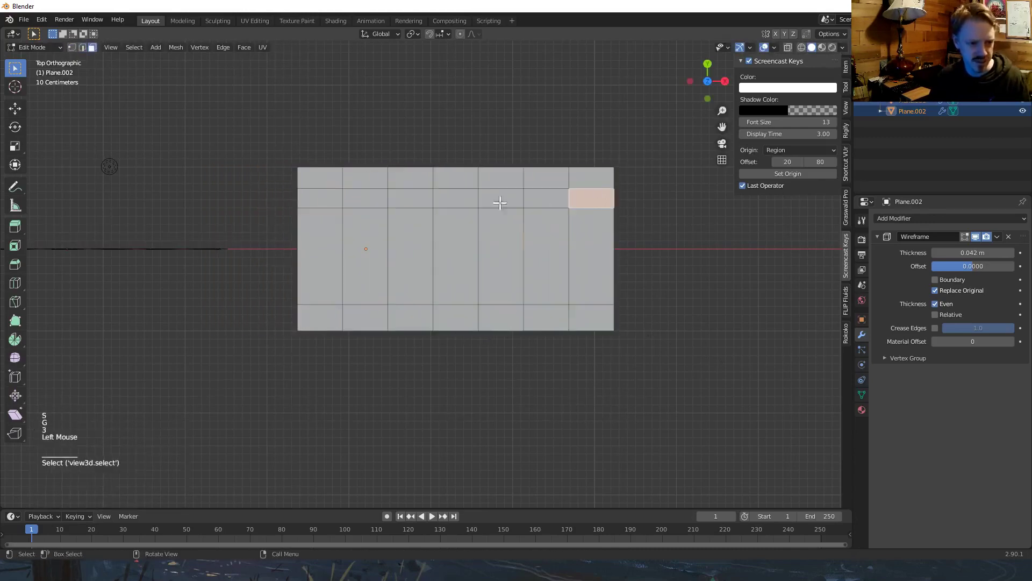
pyautogui.keyDown('ctrl'); pyautogui.click(319, 200); pyautogui.keyUp('ctrl')
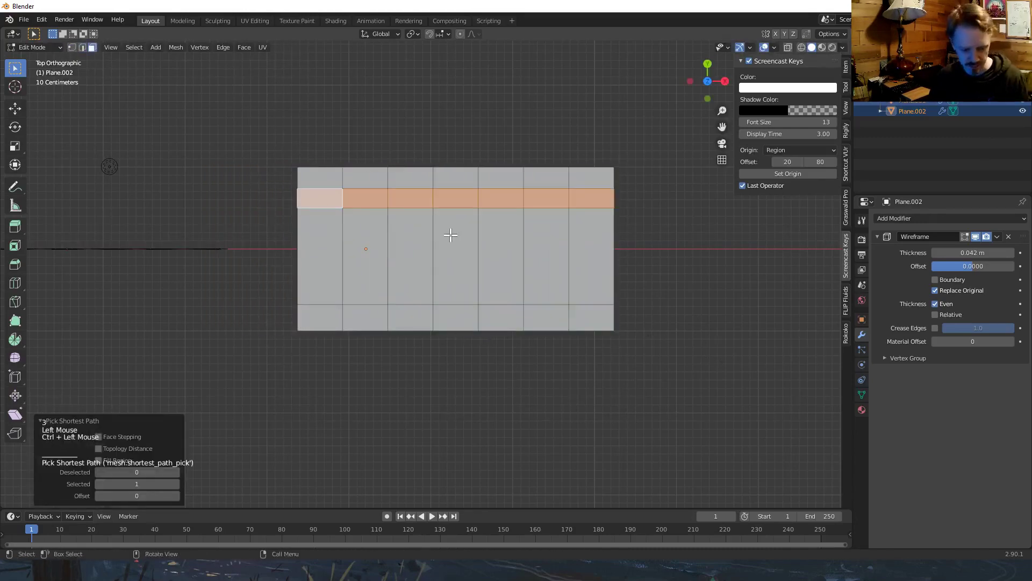
pyautogui.press('F3')
pyautogui.write('trian')
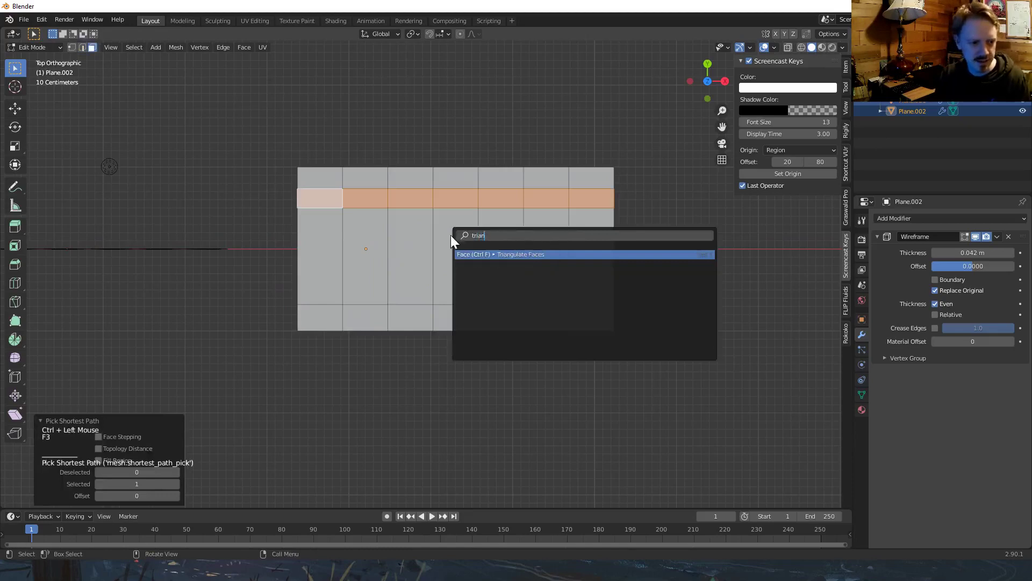
pyautogui.press('Return')
pyautogui.press('Tab')
pyautogui.moveTo(514, 236)
pyautogui.mouseDown(button='middle')
pyautogui.moveTo(505, 212)
pyautogui.moveTo(512, 234)
pyautogui.mouseUp(button='middle')
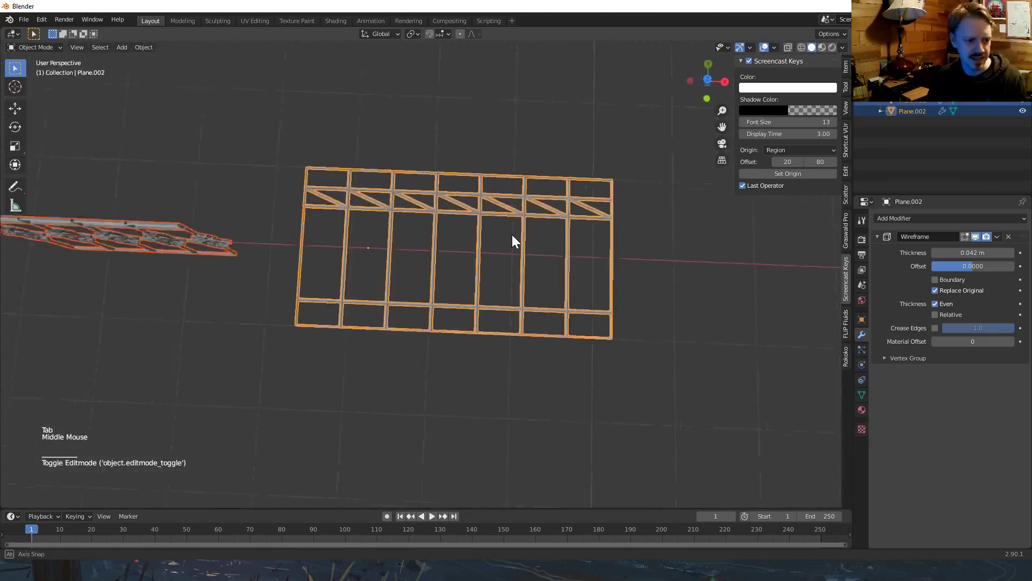
# In edge mode, extrude the selected edge loop in place and return to top view.
pyautogui.press('Tab')
pyautogui.press('3')
pyautogui.press('2')
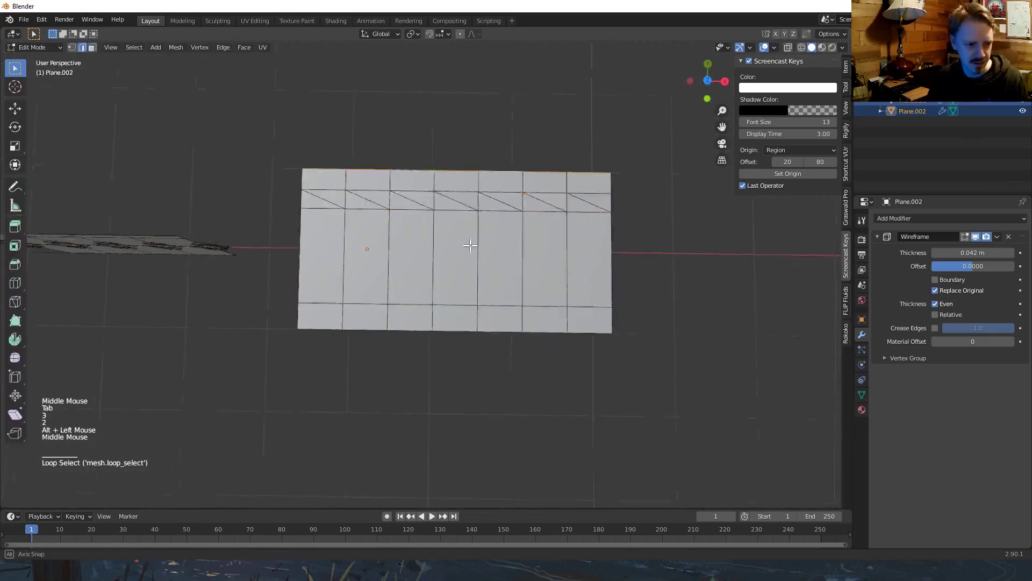
pyautogui.moveTo(471, 245); pyautogui.dragTo(618, 178, button='middle')
pyautogui.press('e')
pyautogui.press('e')
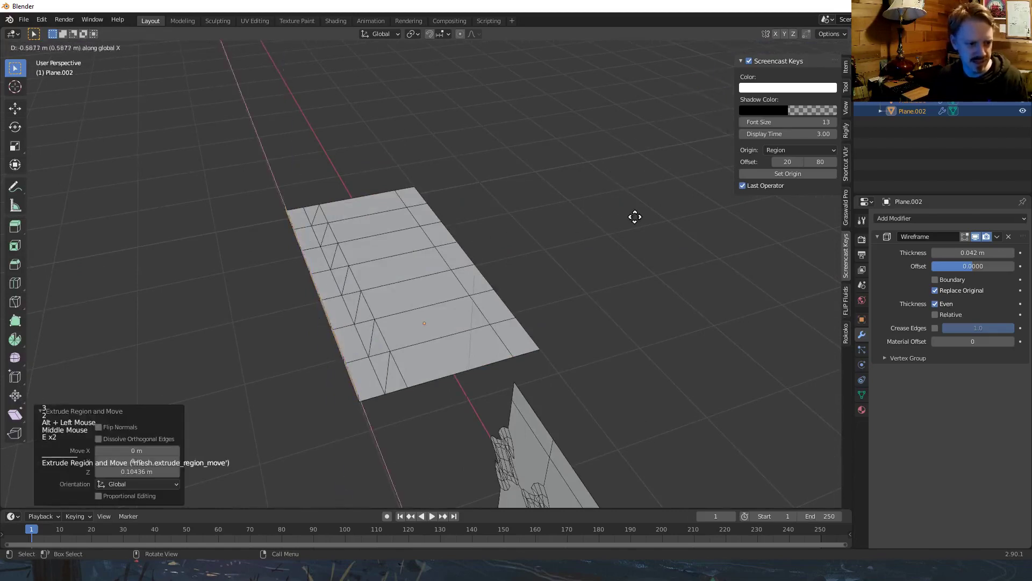
pyautogui.press('Escape')
pyautogui.press('KP_7')
pyautogui.press('KP_8')
pyautogui.press('KP_7')
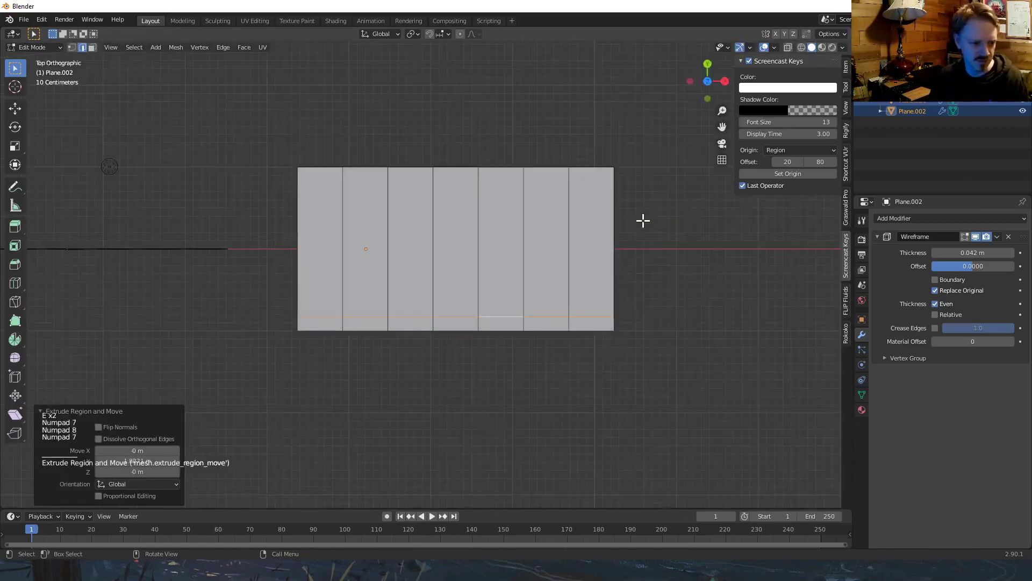
# Shift the selected edges about 0.558 m sideways, exit Edit Mode and select the truss.
pyautogui.press('g')
pyautogui.click(460, 249)
pyautogui.press('g')
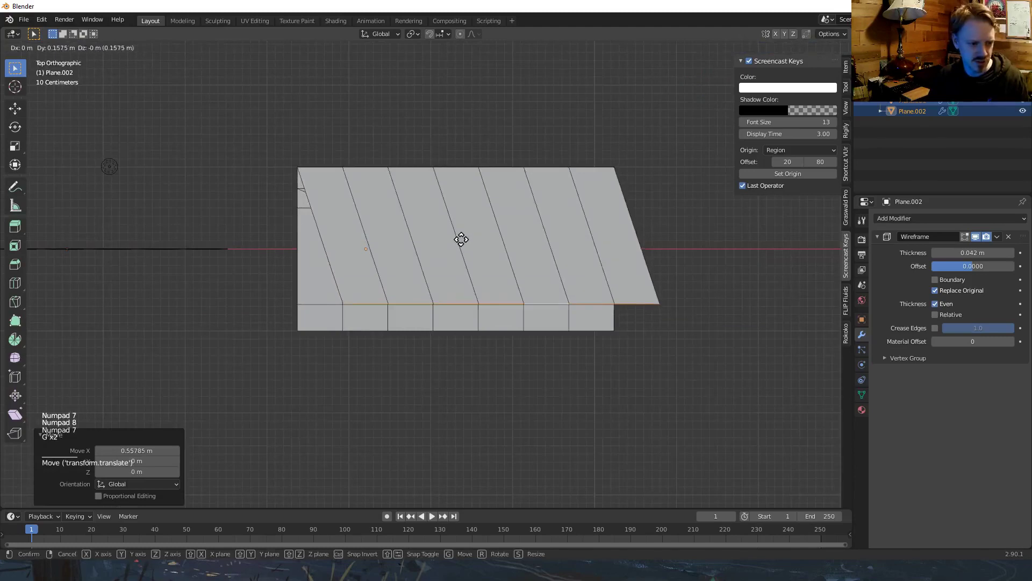
pyautogui.press('Tab')
pyautogui.hotkey('alt', 'a')
pyautogui.scroll(-2, 461, 240)
pyautogui.moveTo(461, 241); pyautogui.dragTo(418, 261, button='middle')
pyautogui.scroll(-2, 469, 228)
pyautogui.click(409, 259)
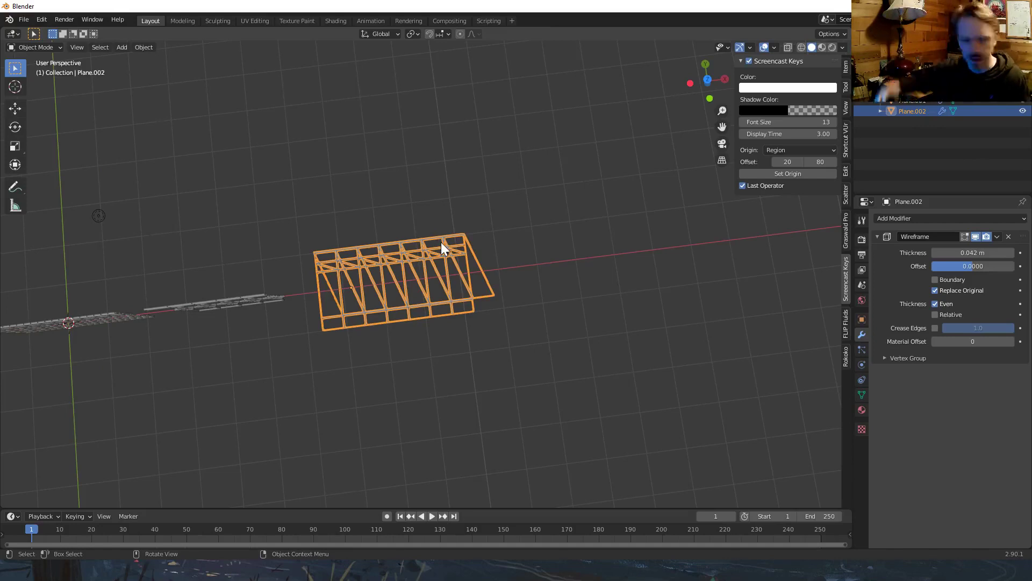
# Thicken the truss panel's Wireframe bars to 0.0561 m.
pyautogui.hotkey('alt', 'a')
pyautogui.keyDown('shift'); pyautogui.moveTo(410, 247); pyautogui.dragTo(484, 203, button='middle'); pyautogui.keyUp('shift')
pyautogui.scroll(3, 619, 272)
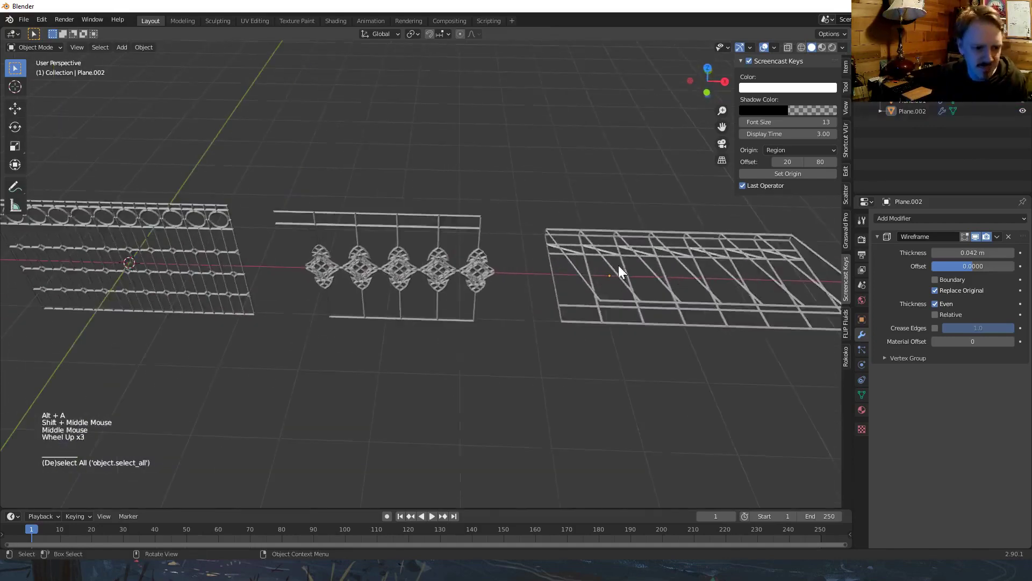
pyautogui.keyDown('shift'); pyautogui.click(619, 272); pyautogui.keyUp('shift')
pyautogui.keyDown('shift'); pyautogui.moveTo(973, 252); pyautogui.dragTo(995, 252); pyautogui.keyUp('shift')
# Add a new plane right of the truss and rotate it upright about X.
pyautogui.keyDown('shift'); pyautogui.moveTo(553, 269); pyautogui.dragTo(212, 266, button='middle'); pyautogui.keyUp('shift')
pyautogui.hotkey('shift', 'a')
pyautogui.moveTo(476, 247)
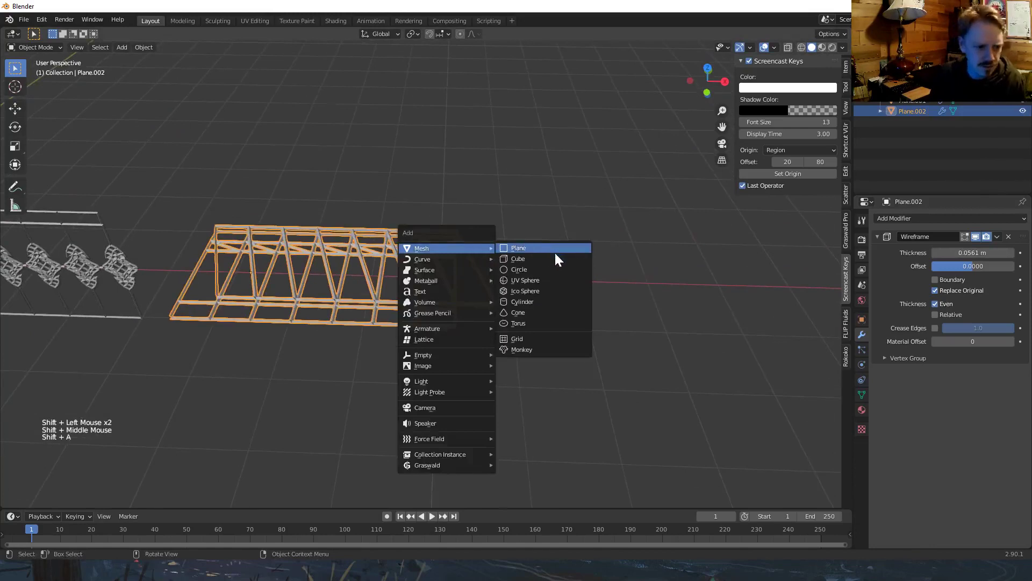
pyautogui.click(556, 248)
pyautogui.press('g')
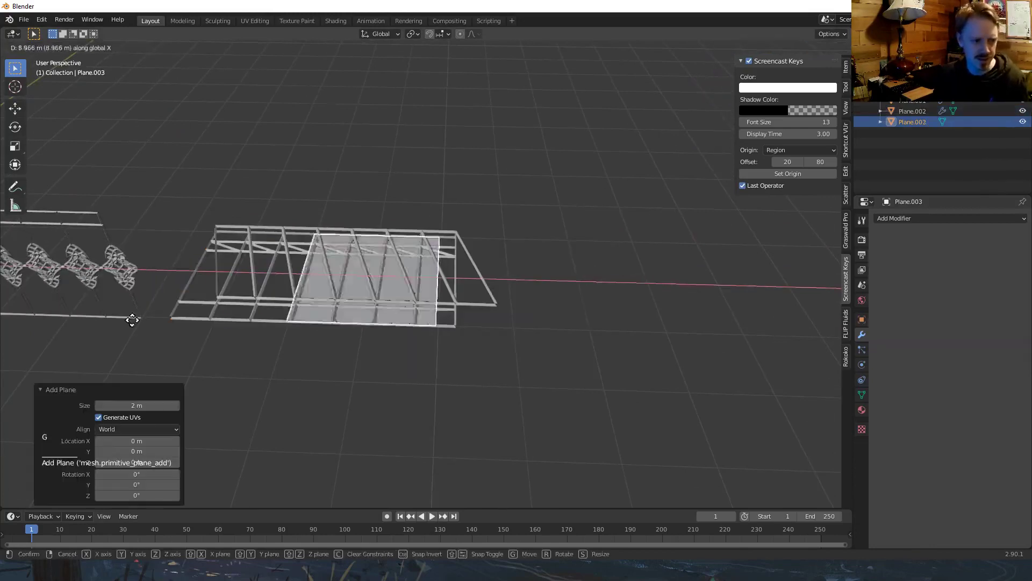
pyautogui.click(310, 328)
pyautogui.press('r')
pyautogui.press('x')
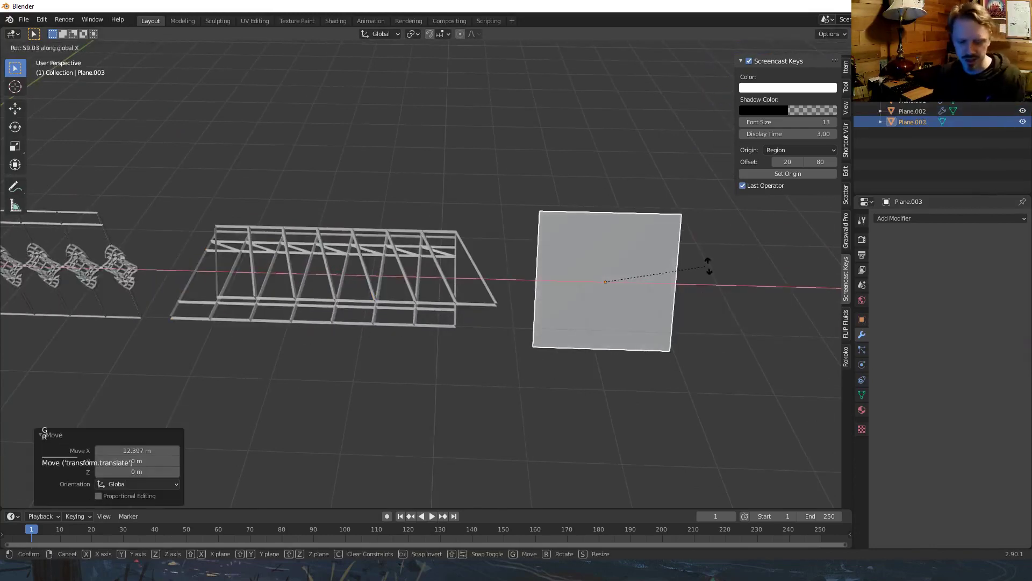
pyautogui.click(708, 263)
pyautogui.press('KP_1')
pyautogui.press('Tab')
# Scale the upright plane shorter along Z.
pyautogui.press('s')
pyautogui.press('z')
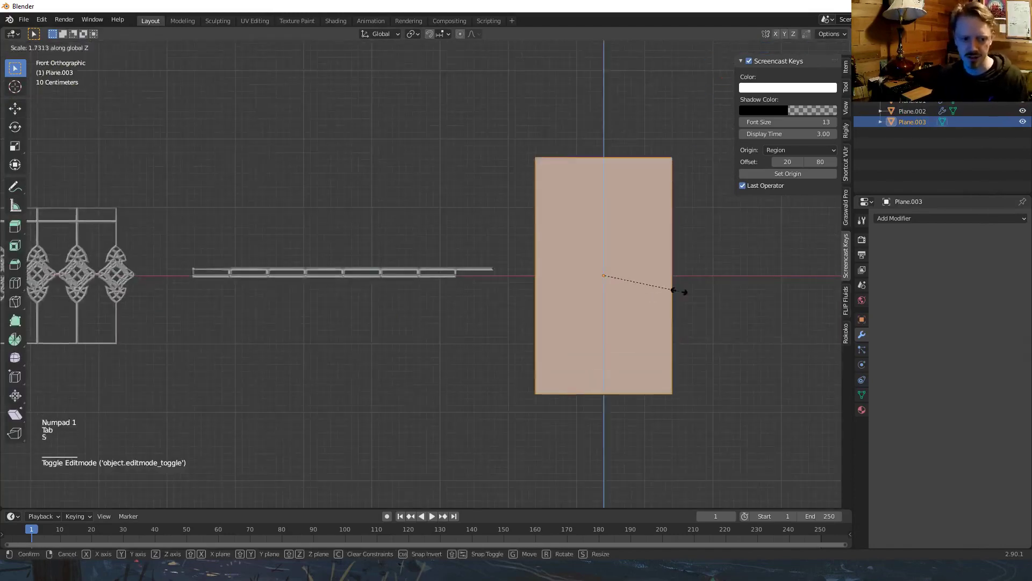
pyautogui.click(661, 286)
# Extrude the top and bottom edges into flanges and scale them 1.205 along Z.
pyautogui.press('2')
pyautogui.click(606, 178)
pyautogui.keyDown('shift'); pyautogui.click(639, 379); pyautogui.keyUp('shift')
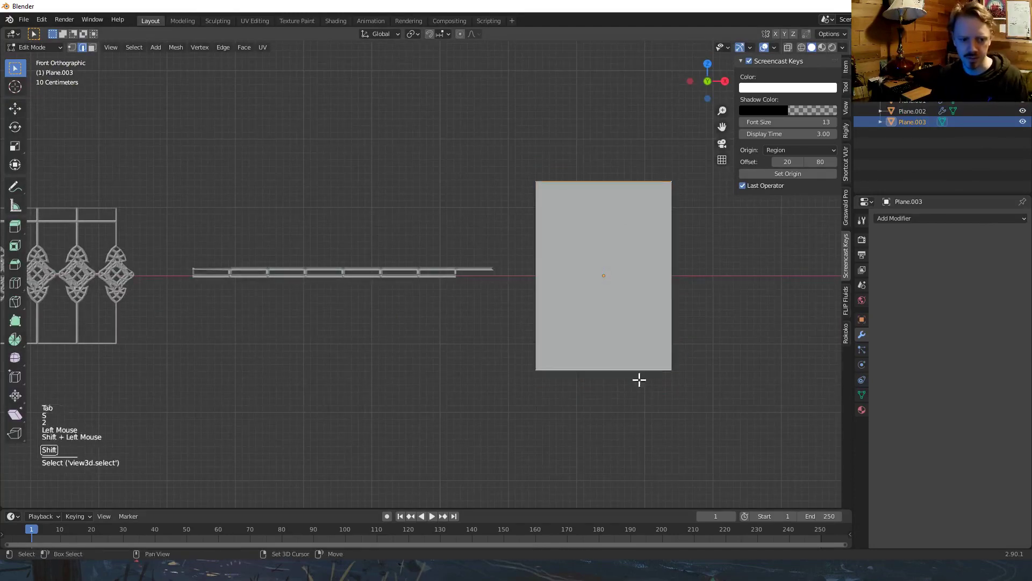
pyautogui.moveTo(639, 379); pyautogui.dragTo(535, 422, button='middle')
pyautogui.press('e')
pyautogui.click(620, 390)
pyautogui.keyDown('shift'); pyautogui.moveTo(620, 389); pyautogui.dragTo(615, 290, button='middle'); pyautogui.keyUp('shift')
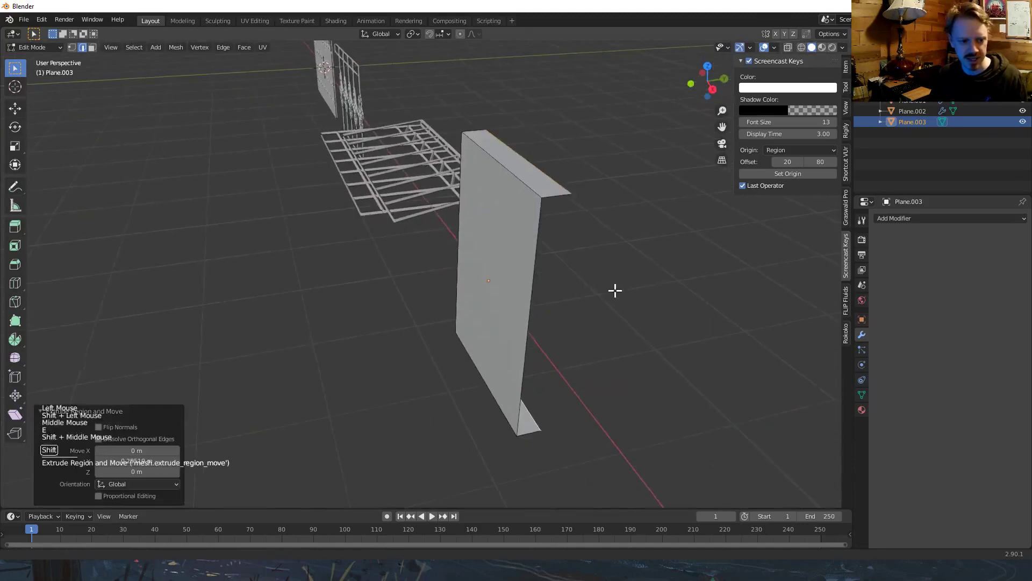
pyautogui.press('e')
pyautogui.press('s')
pyautogui.press('z')
pyautogui.click(652, 299)
pyautogui.moveTo(521, 191); pyautogui.dragTo(545, 213, button='middle')
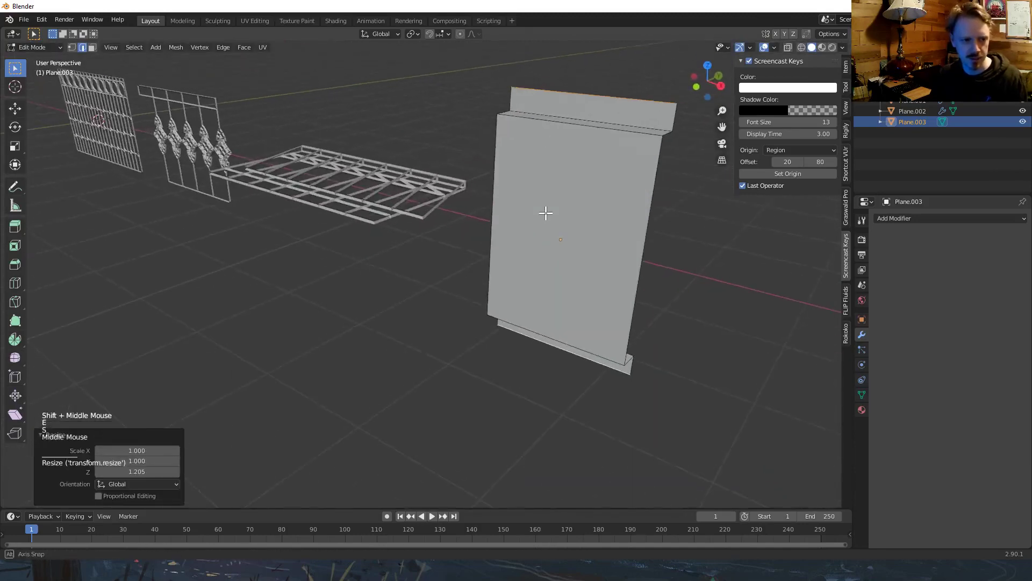
# Hide the top and bottom flange faces.
pyautogui.hotkey('ctrl', 'r')
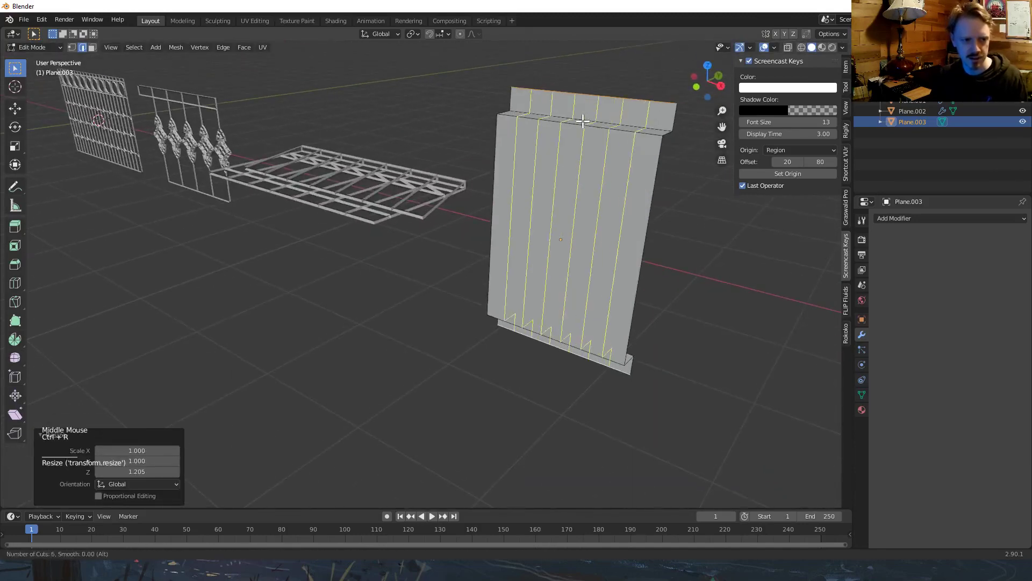
pyautogui.press('3')
pyautogui.click(591, 111)
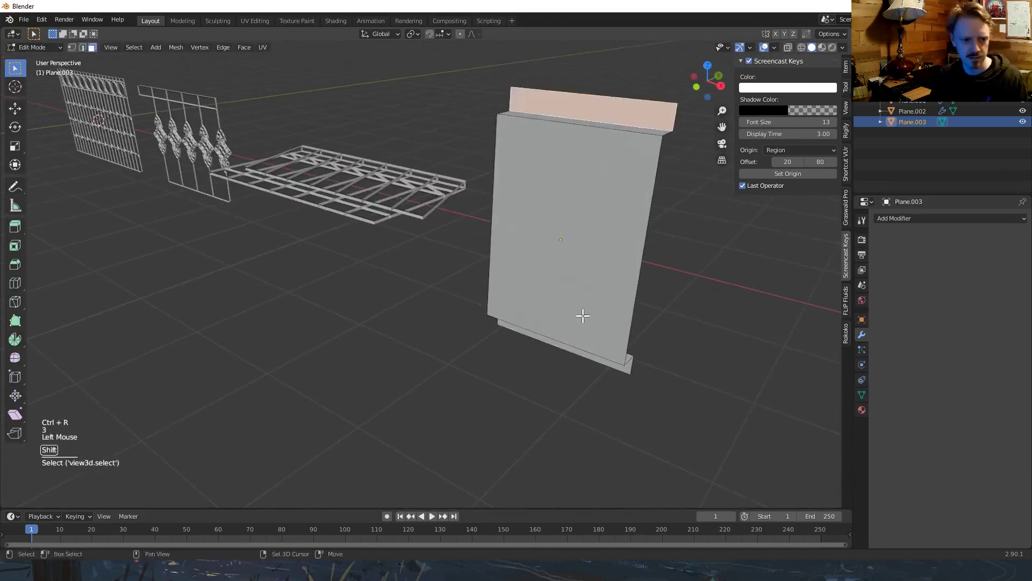
pyautogui.keyDown('shift'); pyautogui.click(581, 353); pyautogui.keyUp('shift')
pyautogui.press('h')
# Cut the main face with four vertical and two horizontal loops, then select grid vertices.
pyautogui.hotkey('ctrl', 'r')
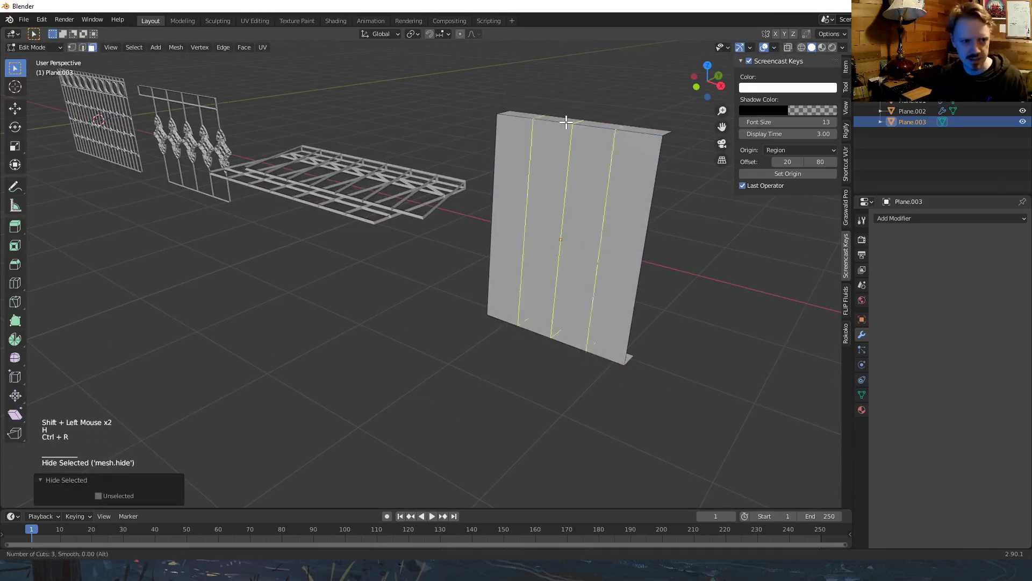
pyautogui.scroll(1, 567, 119)
pyautogui.click(567, 118)
pyautogui.hotkey('ctrl', 'r')
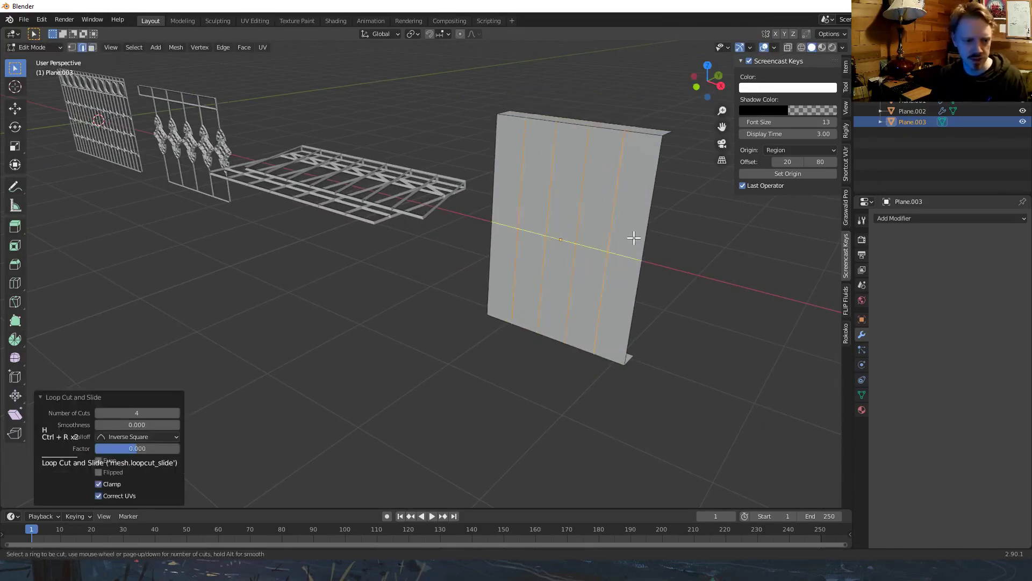
pyautogui.press('1')
pyautogui.click(580, 206)
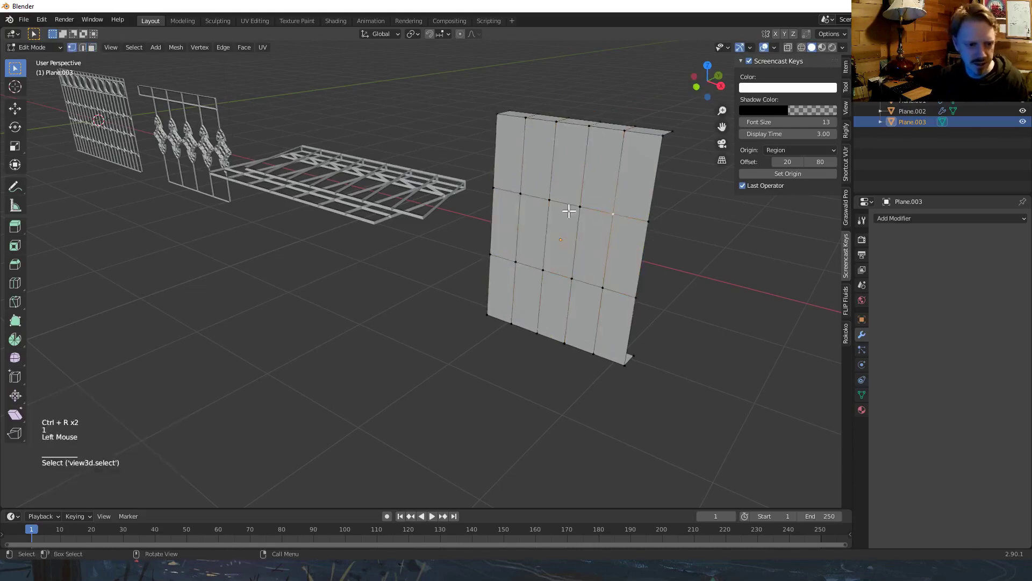
pyautogui.keyDown('shift'); pyautogui.click(613, 214); pyautogui.keyUp('shift')
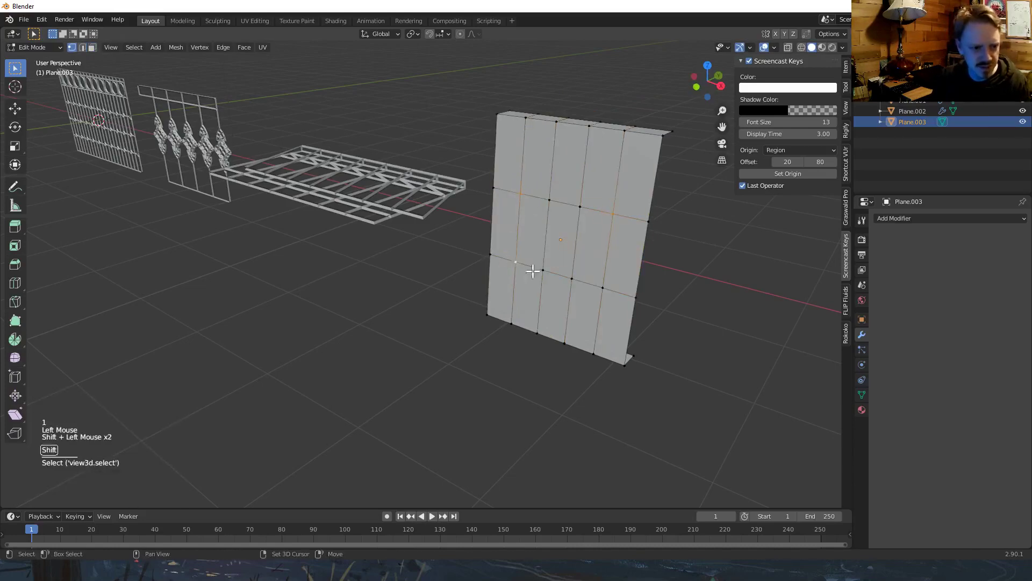
# Vertex-bevel the four inner grid points into diamond openings 0.314 m wide.
pyautogui.moveTo(566, 286); pyautogui.dragTo(650, 306, button='middle')
pyautogui.hotkey('ctrl', 'shift', 'b')
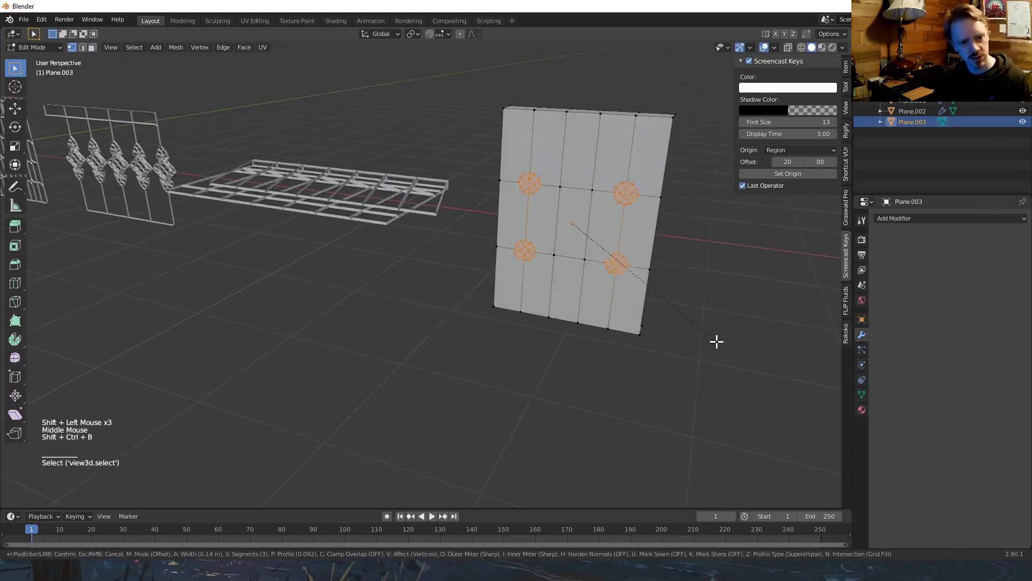
pyautogui.click(730, 346)
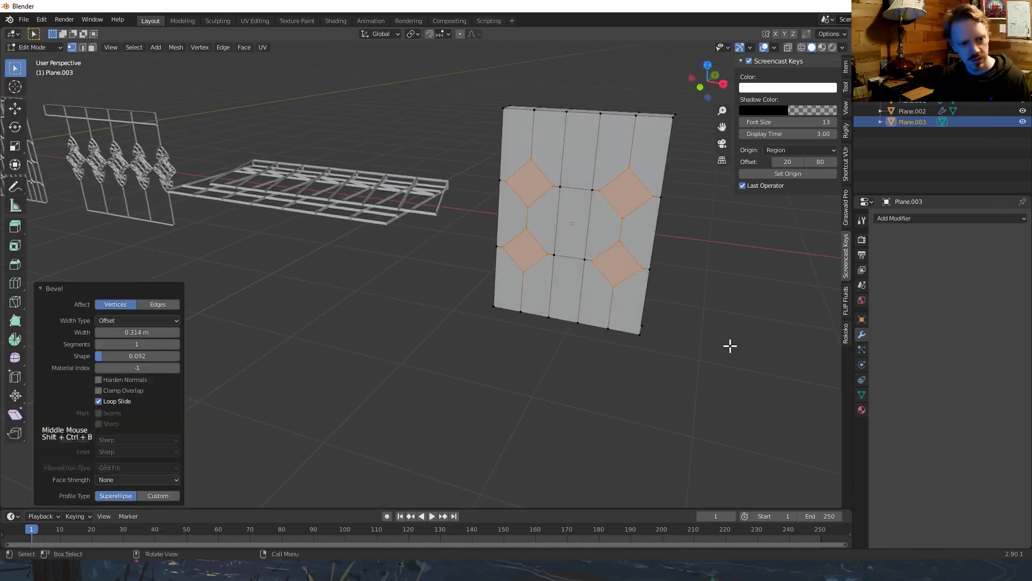
pyautogui.press('s')
pyautogui.press('z')
pyautogui.press('Escape')
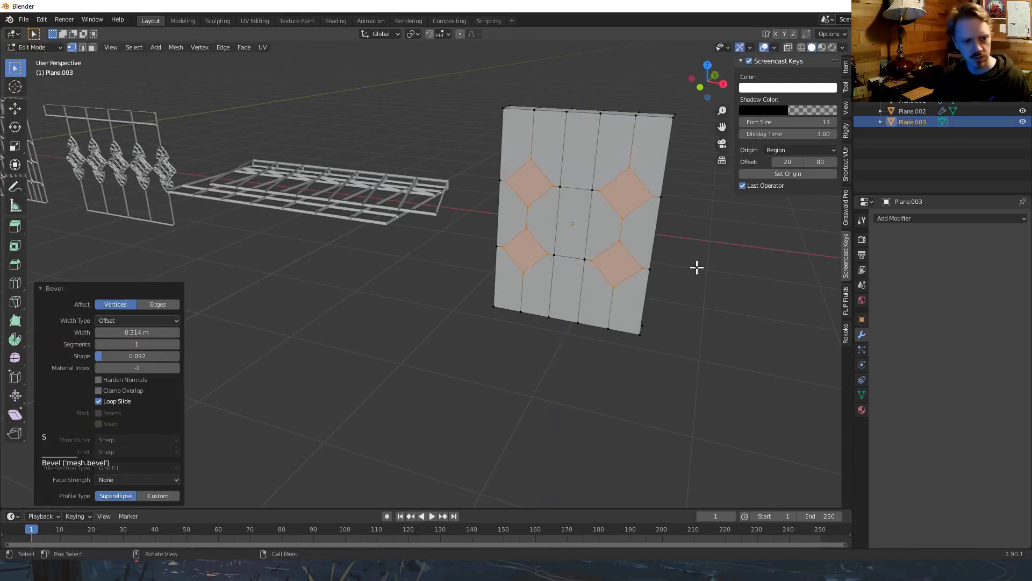
# From front view, scale the middle-row vertices to shape the diamonds.
pyautogui.press('KP_1')
pyautogui.press('b')
pyautogui.moveTo(659, 136); pyautogui.dragTo(457, 268)
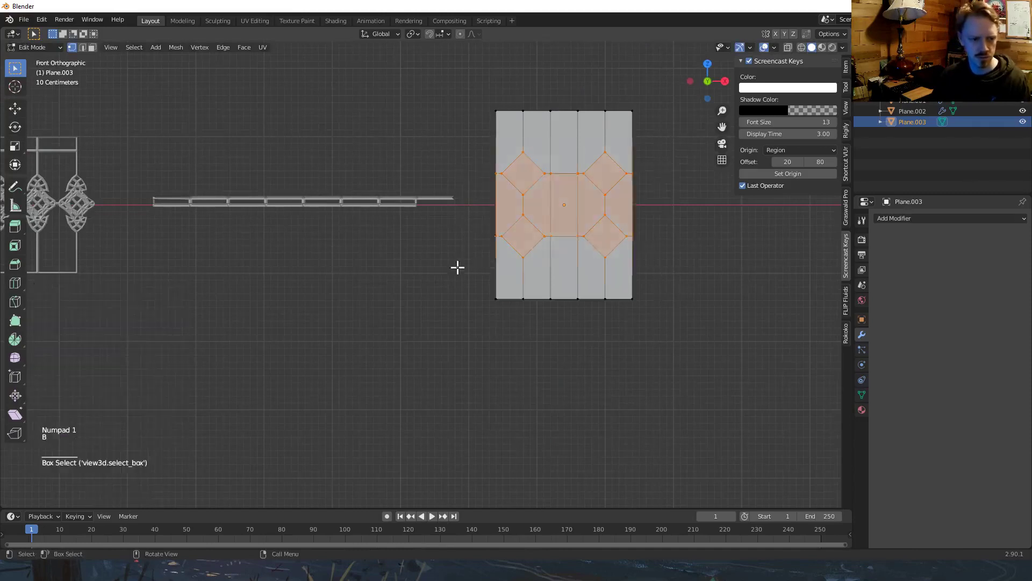
pyautogui.press('s')
pyautogui.click(437, 306)
# Select the four diamond faces and begin insetting them.
pyautogui.press('3')
pyautogui.click(617, 155)
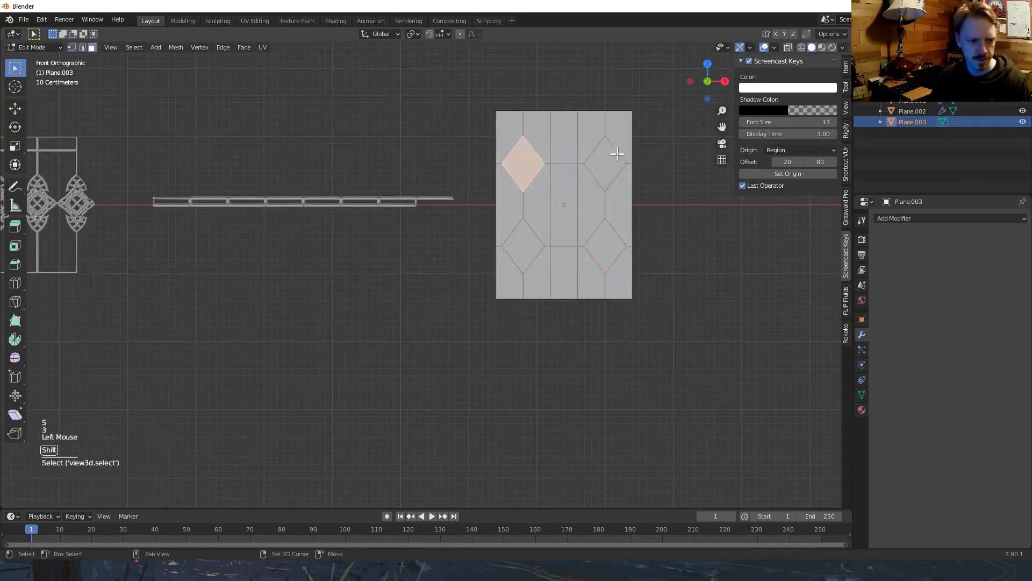
pyautogui.keyDown('shift'); pyautogui.click(617, 154); pyautogui.keyUp('shift')
pyautogui.keyDown('shift'); pyautogui.click(610, 251); pyautogui.keyUp('shift')
pyautogui.hotkey('ctrl', 'z')
pyautogui.click(610, 250)
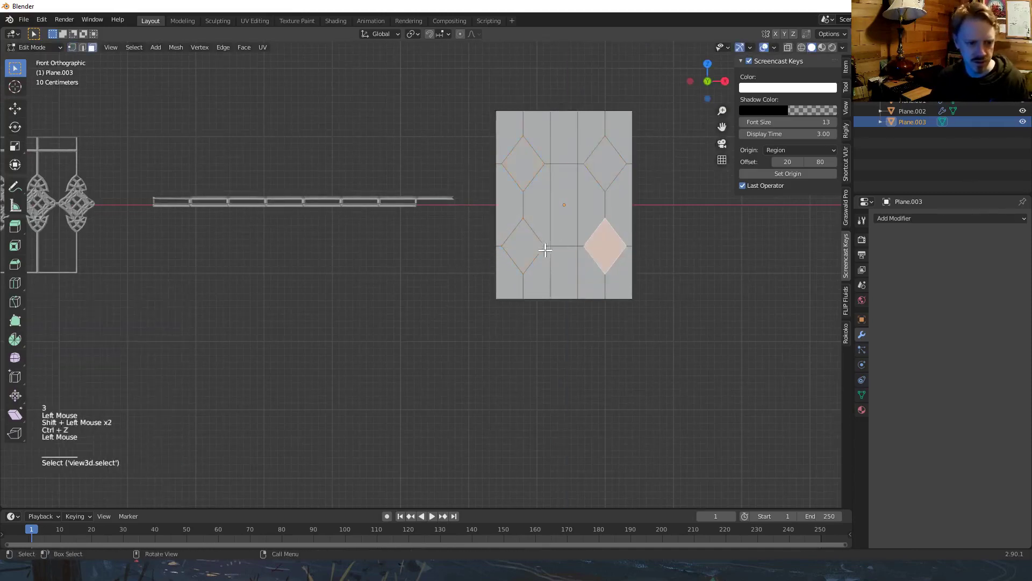
pyautogui.keyDown('shift'); pyautogui.click(511, 168); pyautogui.keyUp('shift')
pyautogui.keyDown('shift'); pyautogui.click(596, 162); pyautogui.keyUp('shift')
pyautogui.keyDown('shift'); pyautogui.click(530, 239); pyautogui.keyUp('shift')
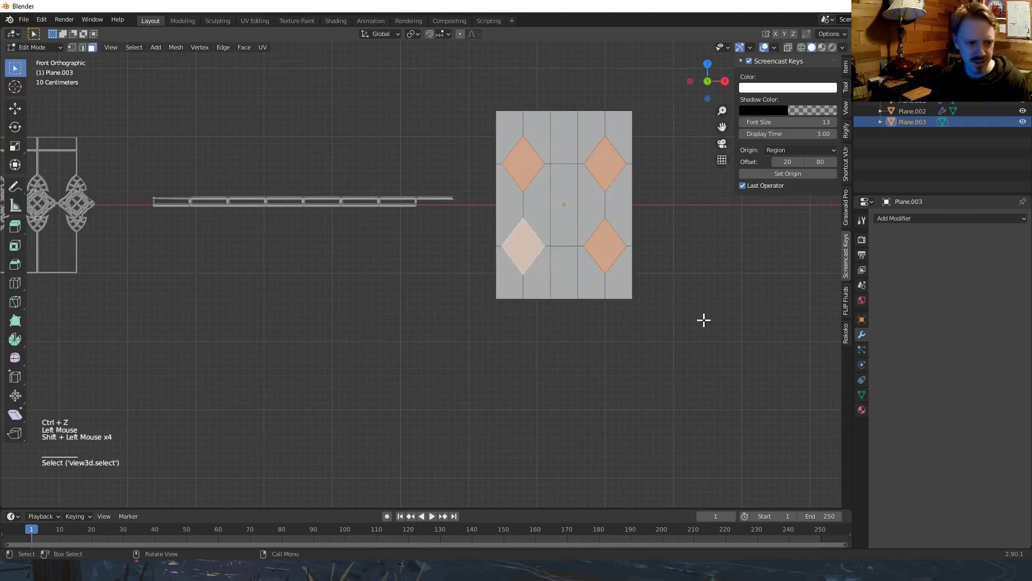
pyautogui.scroll(2, 712, 331)
pyautogui.press('i')
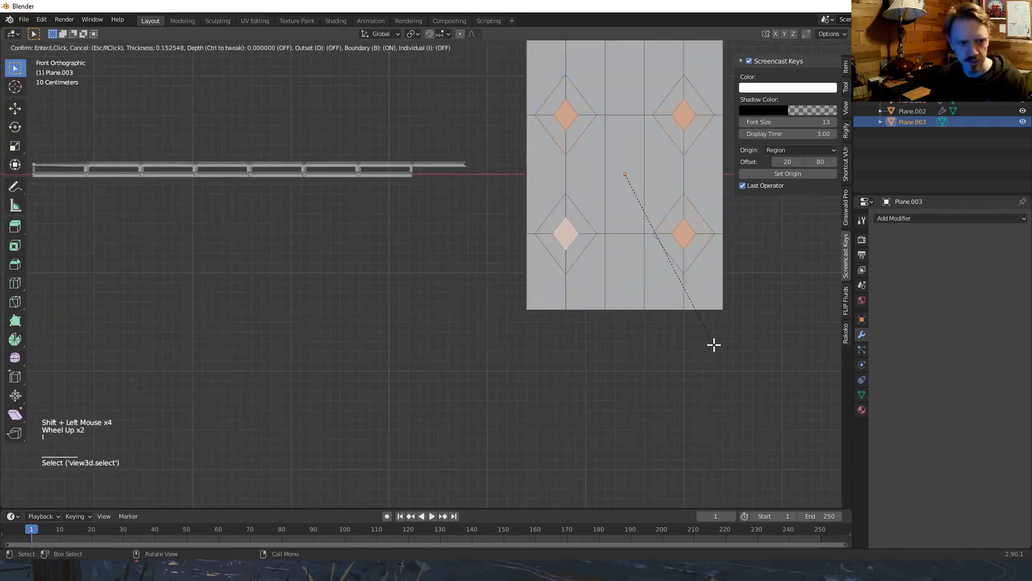
# Finish the diamond inset and unhide the panel's hidden side faces with Alt+H.
pyautogui.click(717, 344)
pyautogui.click(626, 225)
pyautogui.press('Tab')
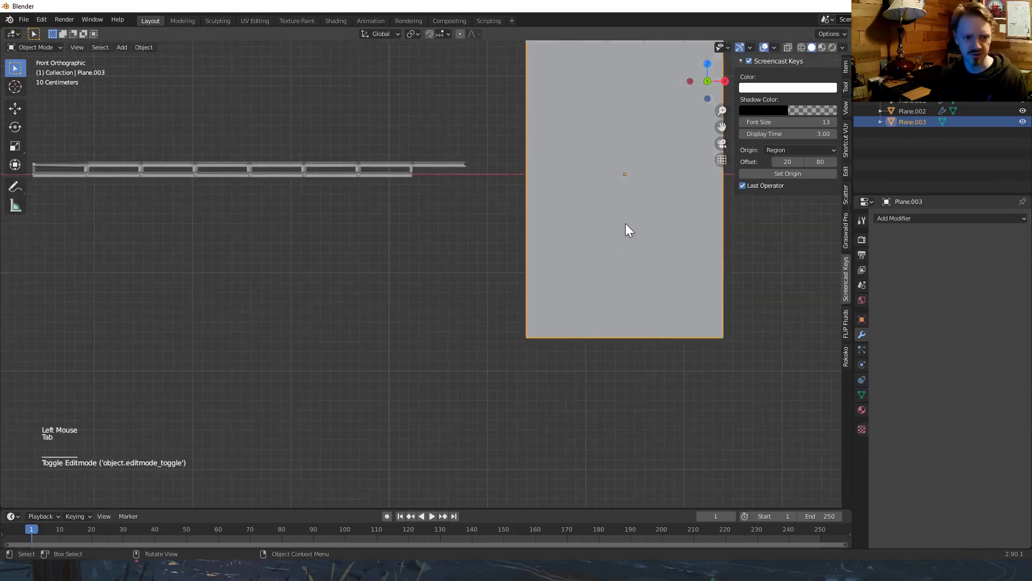
pyautogui.scroll(-2, 626, 227)
pyautogui.press('Tab')
pyautogui.scroll(-1, 640, 230)
pyautogui.press('Tab')
pyautogui.moveTo(592, 285); pyautogui.dragTo(618, 237, button='middle')
pyautogui.press('Tab')
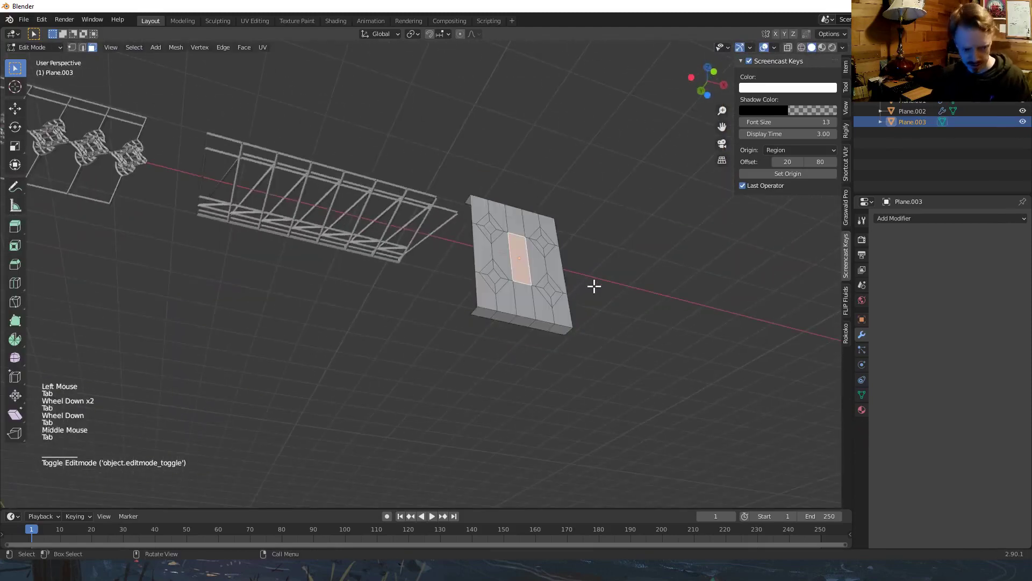
pyautogui.hotkey('alt', 'h')
# Bevel the top edge loop of the upright diamond panel.
pyautogui.press('2')
pyautogui.keyDown('alt'); pyautogui.click(550, 313); pyautogui.keyUp('alt')
pyautogui.moveTo(550, 313); pyautogui.dragTo(574, 279, button='middle')
pyautogui.keyDown('shift'); pyautogui.click(502, 126); pyautogui.keyUp('shift')
pyautogui.scroll(3, 574, 279)
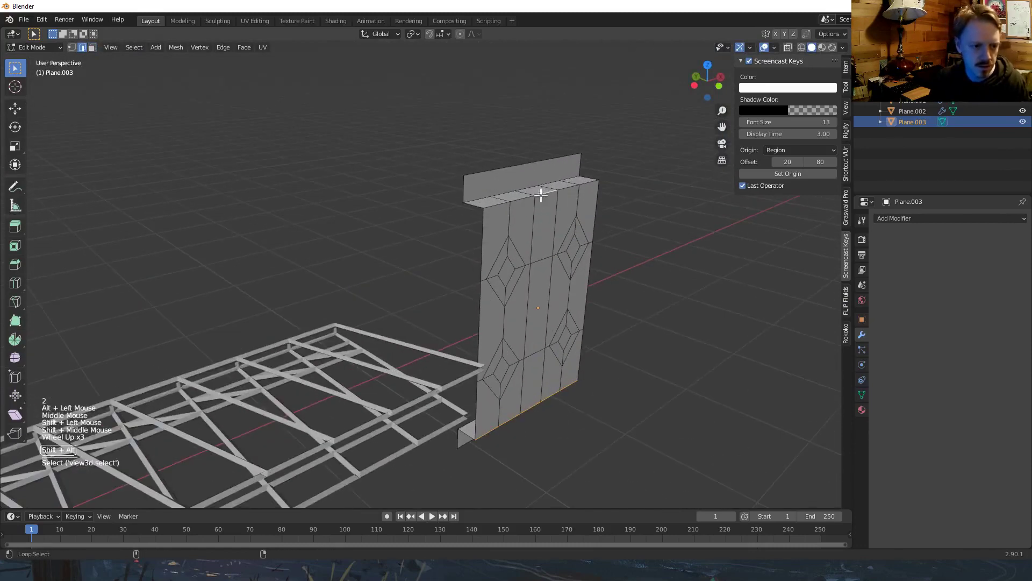
pyautogui.keyDown('alt'); pyautogui.keyDown('shift'); pyautogui.click(547, 189); pyautogui.keyUp('shift'); pyautogui.keyUp('alt')
pyautogui.keyDown('alt'); pyautogui.keyDown('shift'); pyautogui.click(547, 190); pyautogui.keyUp('shift'); pyautogui.keyUp('alt')
pyautogui.hotkey('ctrl', 'b')
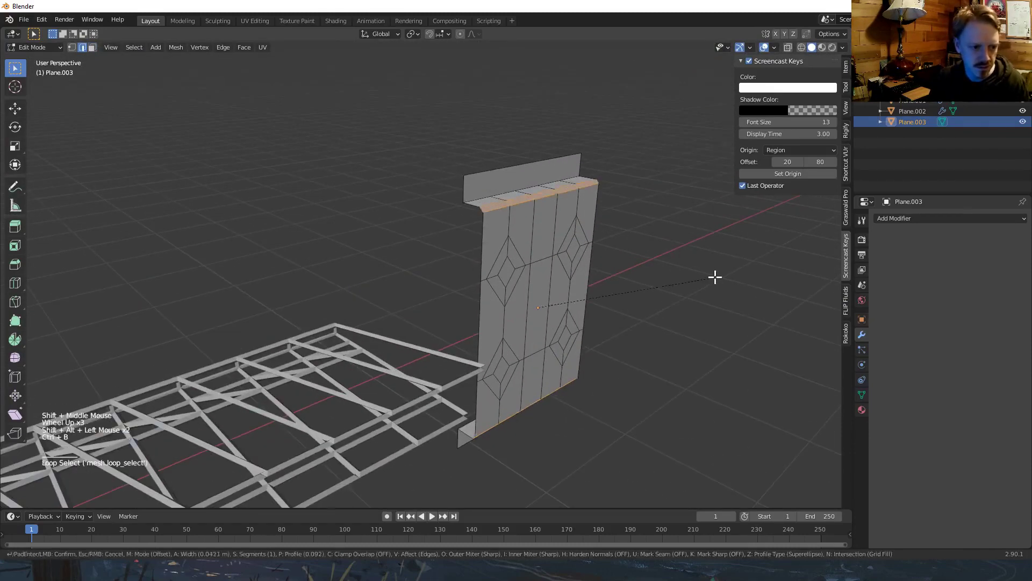
pyautogui.click(725, 279)
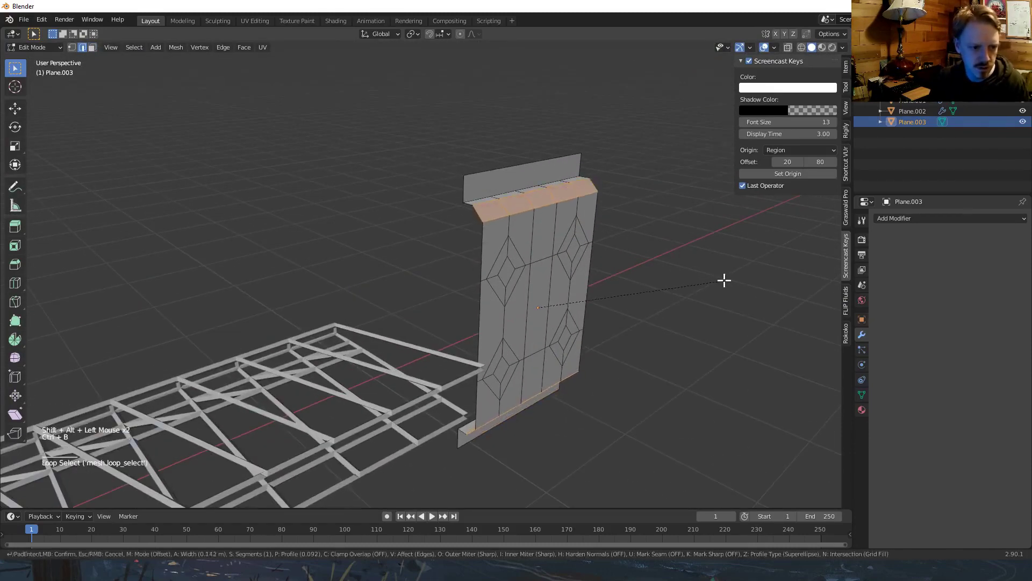
pyautogui.press('Tab')
# Copy the railing's Wireframe modifier onto the diamond panel, then select the finished grille alone.
pyautogui.scroll(-2, 365, 343)
pyautogui.keyDown('shift'); pyautogui.click(366, 348); pyautogui.keyUp('shift')
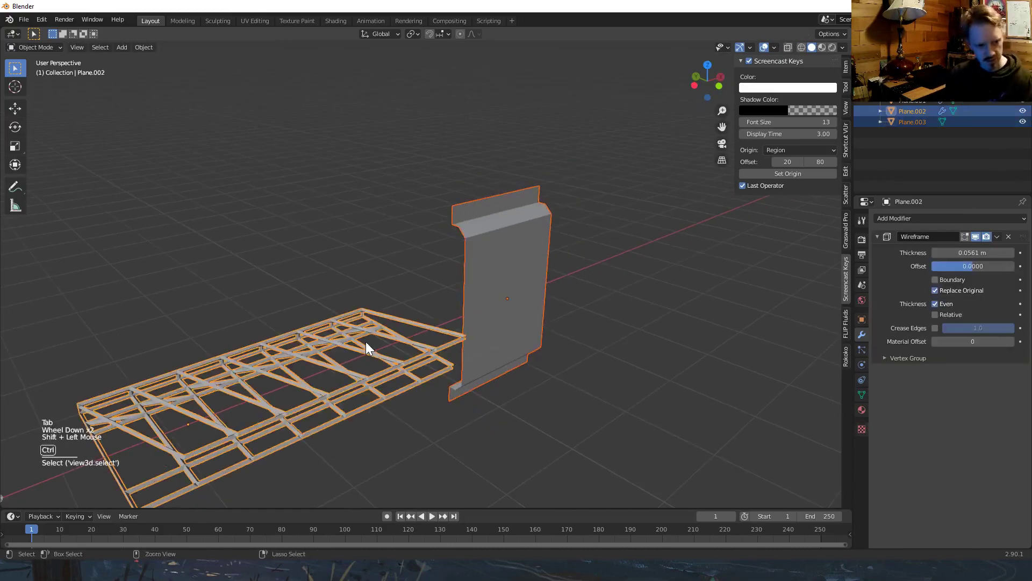
pyautogui.hotkey('ctrl', 'l')
pyautogui.click(366, 342)
pyautogui.hotkey('alt', 'a')
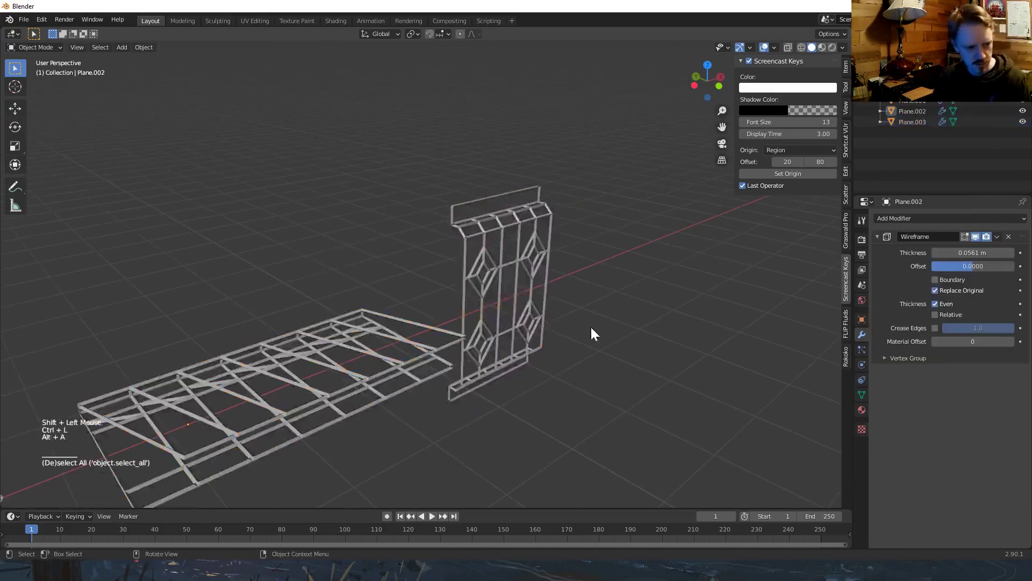
pyautogui.moveTo(594, 334); pyautogui.dragTo(511, 300, button='middle')
pyautogui.scroll(-2, 547, 333)
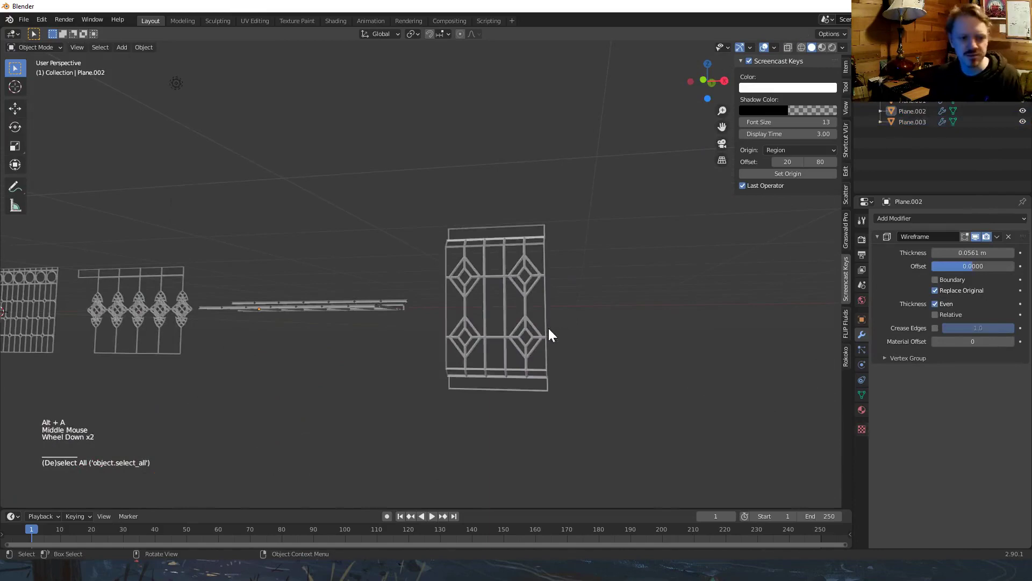
pyautogui.click(549, 330)
# Give the diamond grille a new material with near-black base colour and roughness 0.628.
pyautogui.click(862, 410)
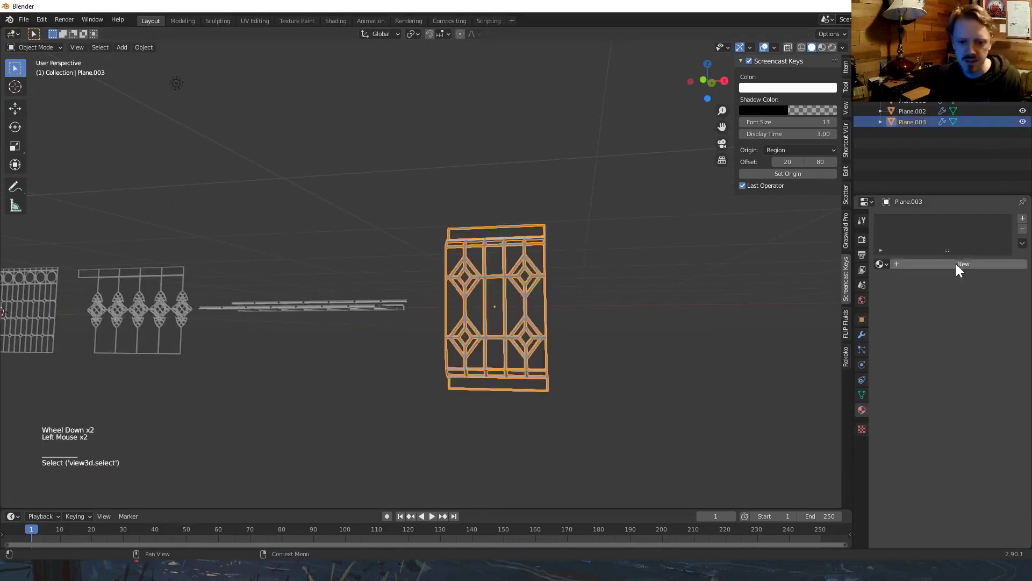
pyautogui.click(955, 263)
pyautogui.click(936, 374)
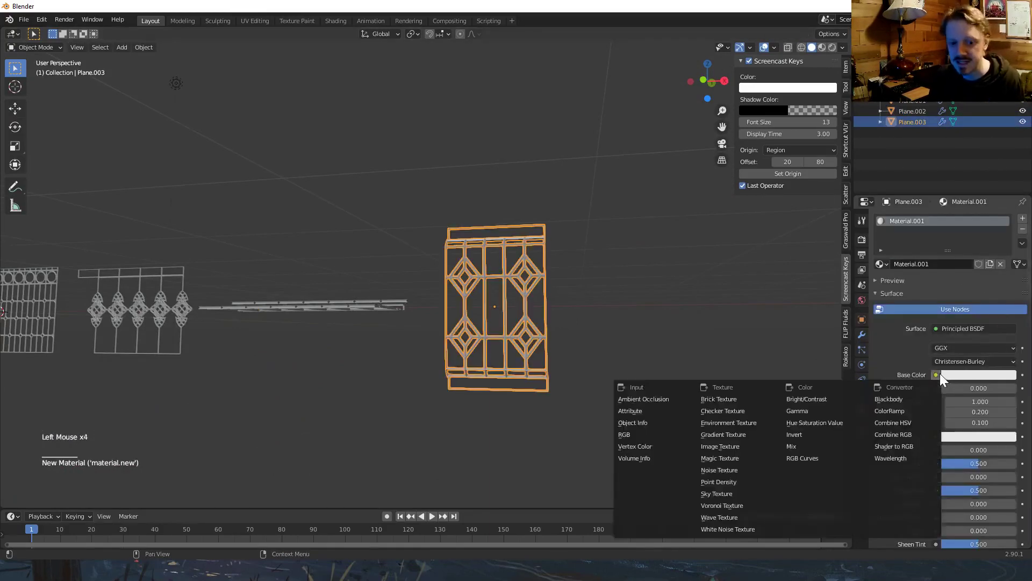
pyautogui.click(1011, 383)
pyautogui.click(992, 374)
pyautogui.moveTo(1007, 288); pyautogui.dragTo(1008, 309)
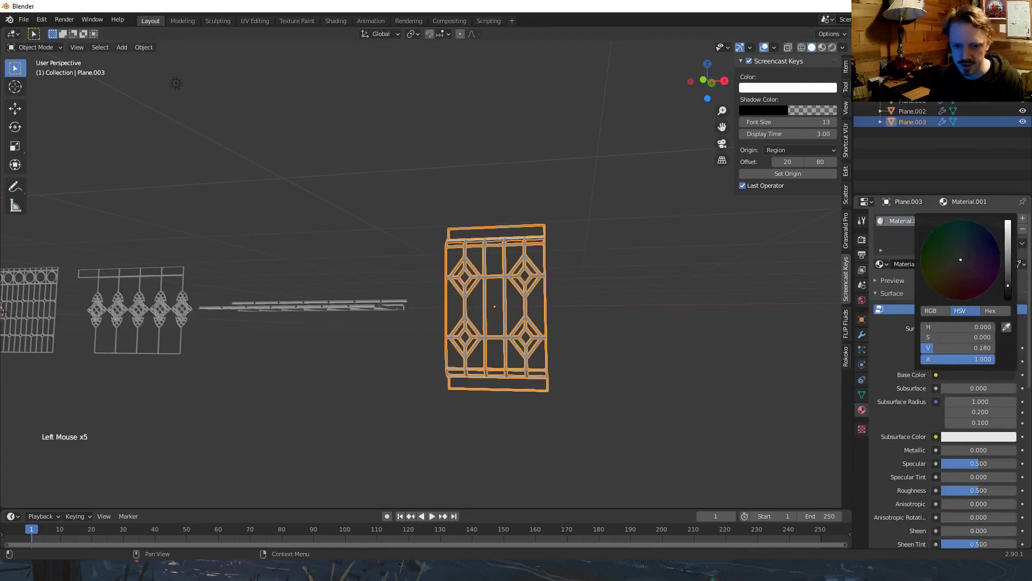
pyautogui.moveTo(957, 490); pyautogui.dragTo(976, 463)
# Link the diamond grille's material to the three other railing panels.
pyautogui.scroll(-1, 511, 316)
pyautogui.keyDown('shift'); pyautogui.moveTo(512, 316); pyautogui.dragTo(498, 300, button='middle'); pyautogui.keyUp('shift')
pyautogui.hotkey('alt', 'a')
pyautogui.press('b')
pyautogui.moveTo(206, 257); pyautogui.dragTo(569, 387)
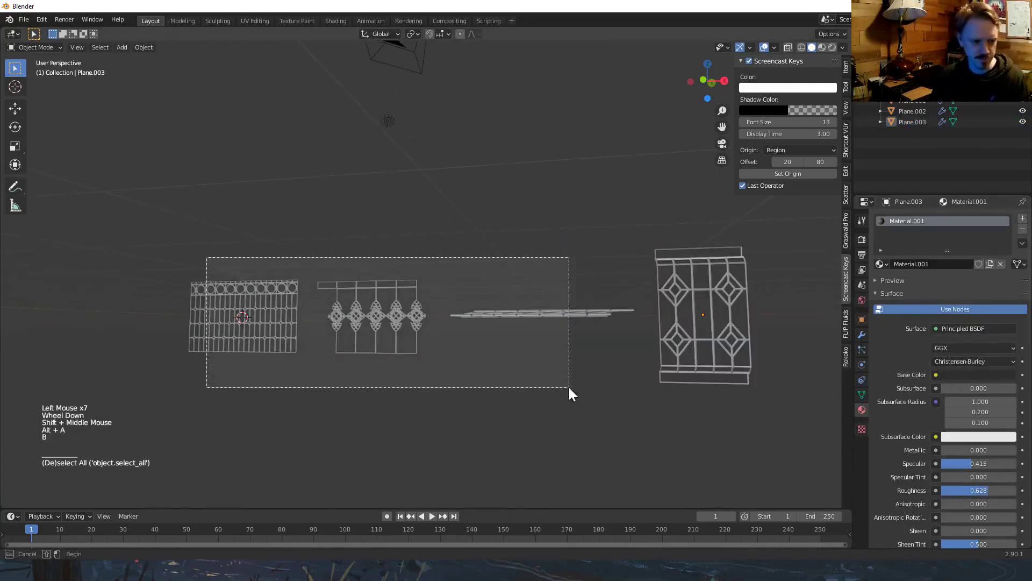
pyautogui.moveTo(718, 361); pyautogui.dragTo(689, 359)
pyautogui.scroll(-1, 683, 353)
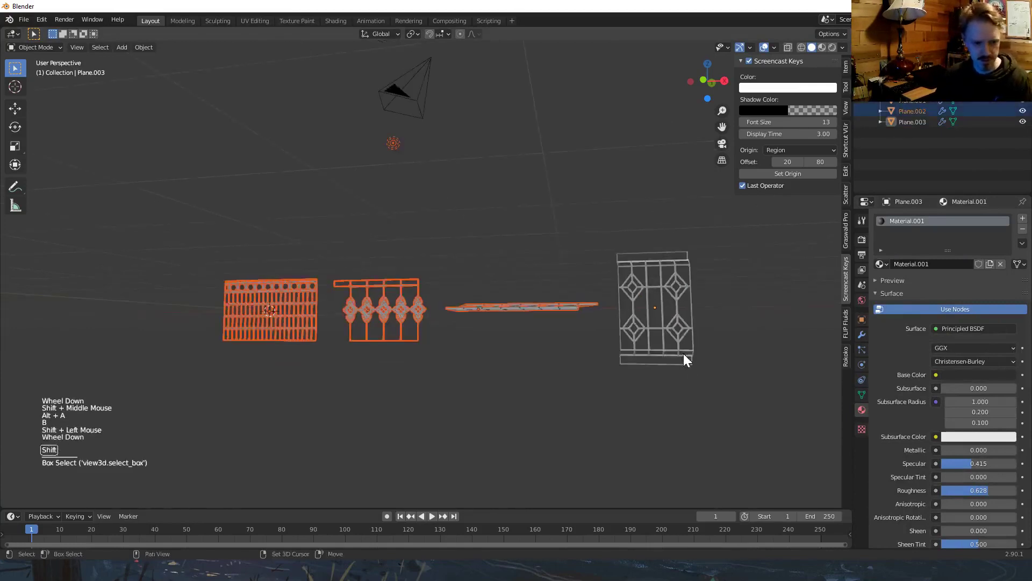
pyautogui.keyDown('shift'); pyautogui.click(683, 353); pyautogui.keyUp('shift')
pyautogui.hotkey('ctrl', 'l')
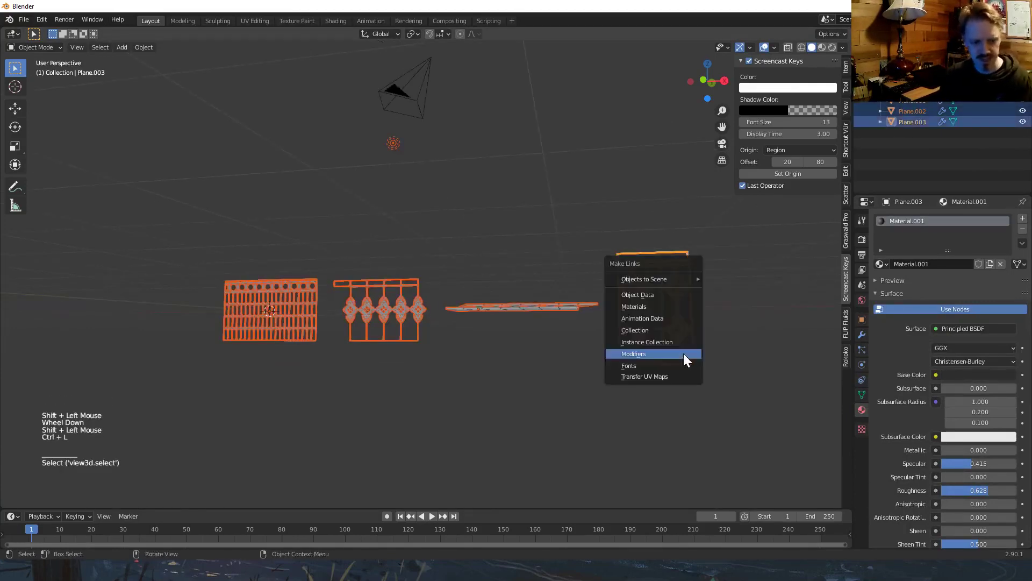
pyautogui.click(666, 306)
# Check the panels in rendered shading, then put the middle railing panel into Edit Mode.
pyautogui.hotkey('alt', 'a')
pyautogui.press('z')
pyautogui.moveTo(570, 239)
pyautogui.mouseDown(button='middle')
pyautogui.moveTo(704, 308)
pyautogui.moveTo(725, 294)
pyautogui.mouseUp(button='middle')
pyautogui.scroll(4, 302, 353)
pyautogui.scroll(4, 302, 354)
pyautogui.keyDown('shift'); pyautogui.moveTo(302, 353); pyautogui.dragTo(440, 239, button='middle'); pyautogui.keyUp('shift')
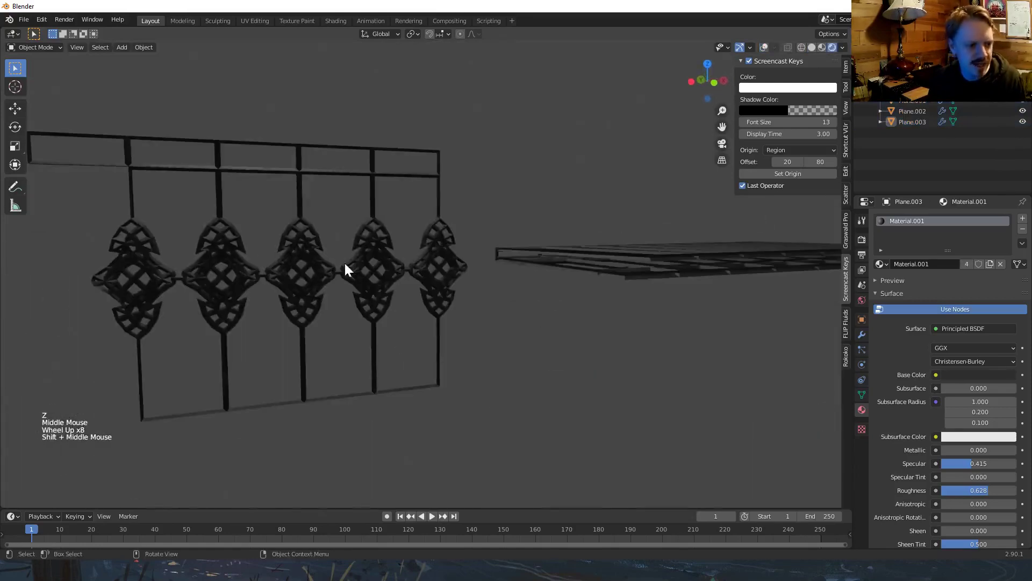
pyautogui.click(306, 269)
pyautogui.scroll(-3, 382, 285)
pyautogui.scroll(-2, 382, 286)
pyautogui.moveTo(502, 313); pyautogui.dragTo(477, 309, button='middle')
pyautogui.hotkey('shift', 'alt', 'z')
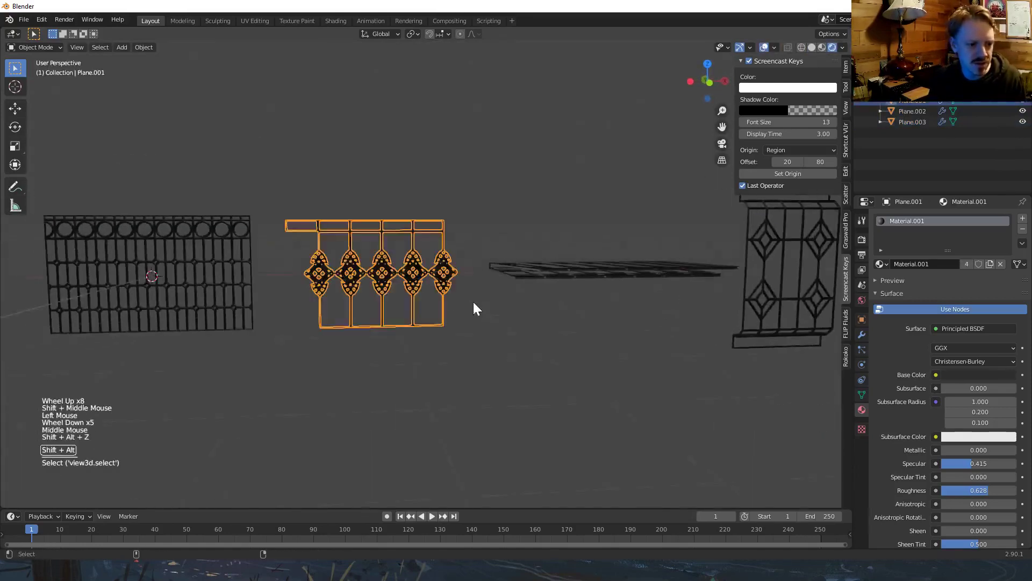
pyautogui.scroll(2, 477, 309)
pyautogui.press('Tab')
# Select vertices along the top and bottom edges of the middle railing.
pyautogui.press('1')
pyautogui.click(272, 213)
pyautogui.keyDown('shift'); pyautogui.click(319, 214); pyautogui.keyUp('shift')
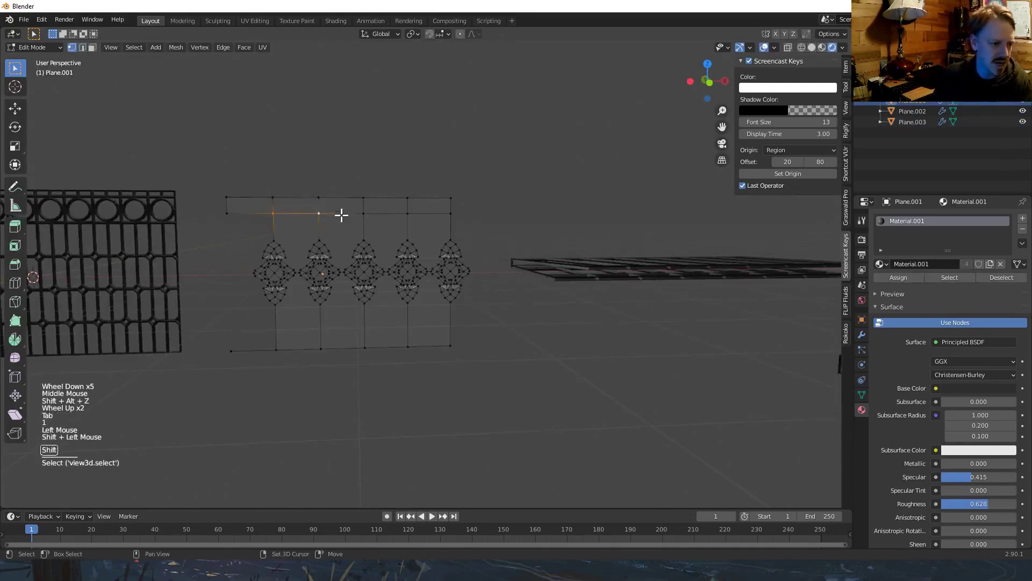
pyautogui.keyDown('shift'); pyautogui.moveTo(301, 340); pyautogui.dragTo(401, 316, button='middle'); pyautogui.keyUp('shift')
pyautogui.scroll(2, 401, 315)
pyautogui.keyDown('shift'); pyautogui.click(327, 345); pyautogui.keyUp('shift')
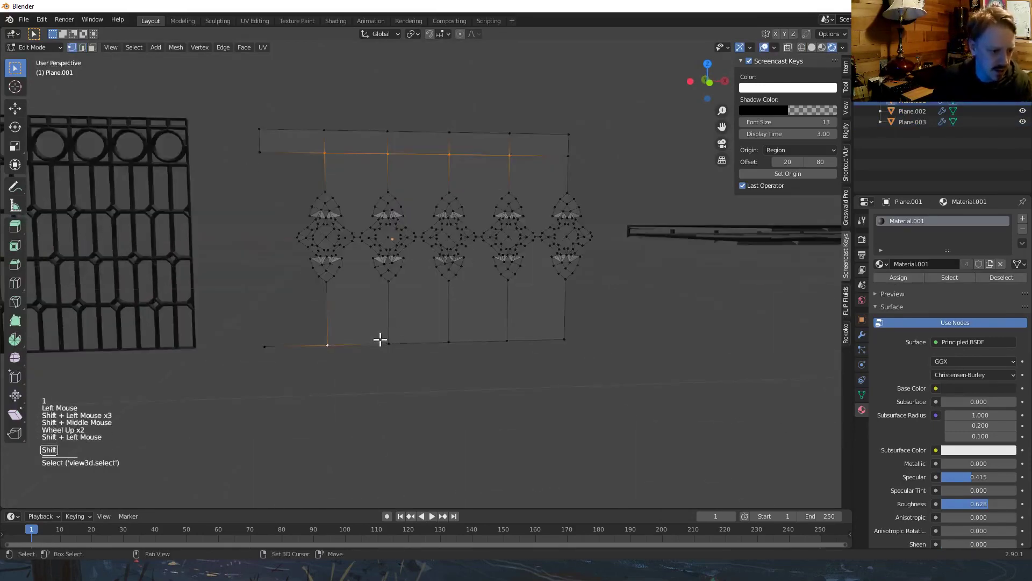
# Vertex-bevel them twice into diamond then star openings, bevel their edges, and exit Edit Mode.
pyautogui.hotkey('shift', 'ctrl', 'b')
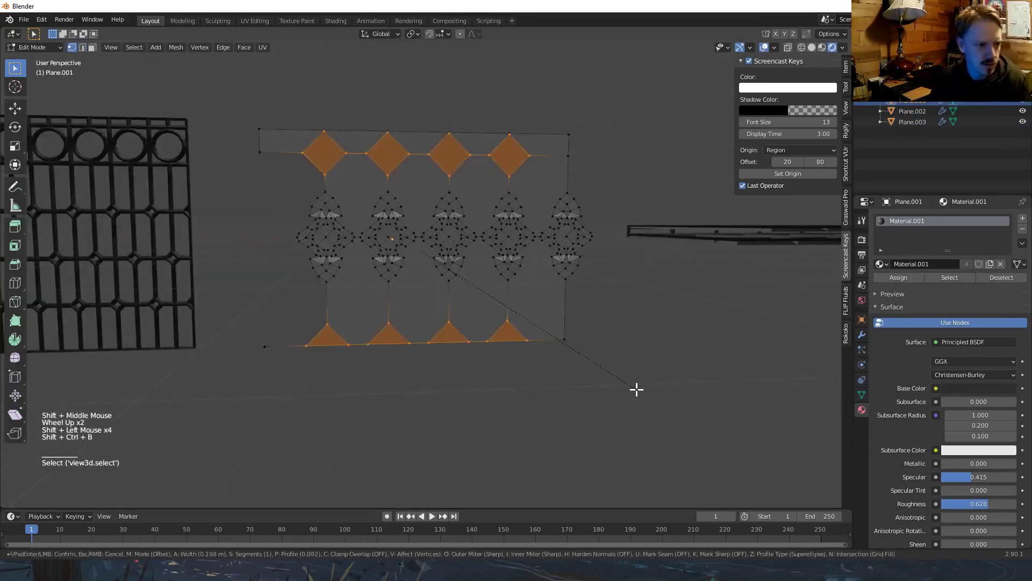
pyautogui.scroll(-1, 630, 390)
pyautogui.click(629, 389)
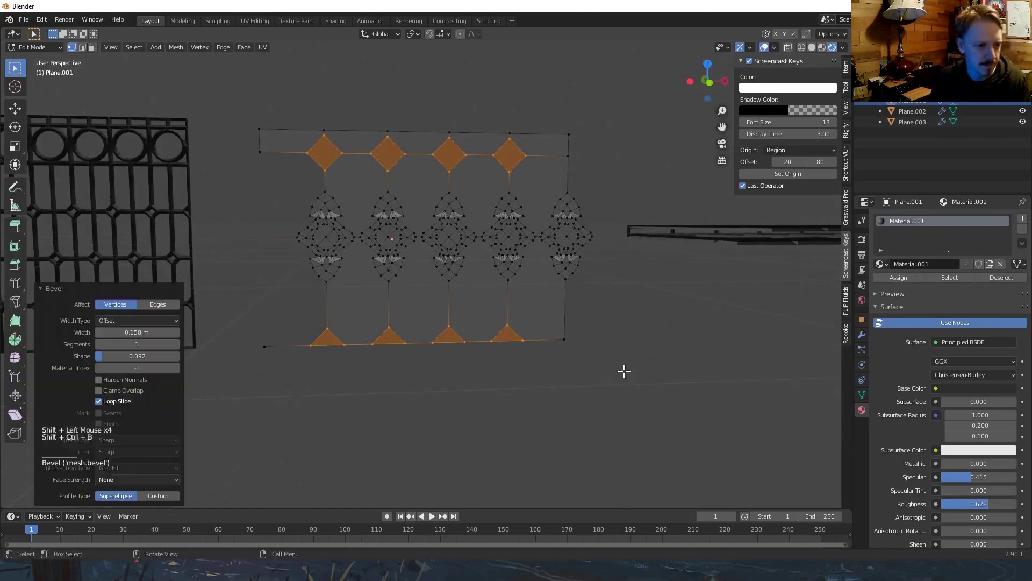
pyautogui.hotkey('shift', 'ctrl', 'b')
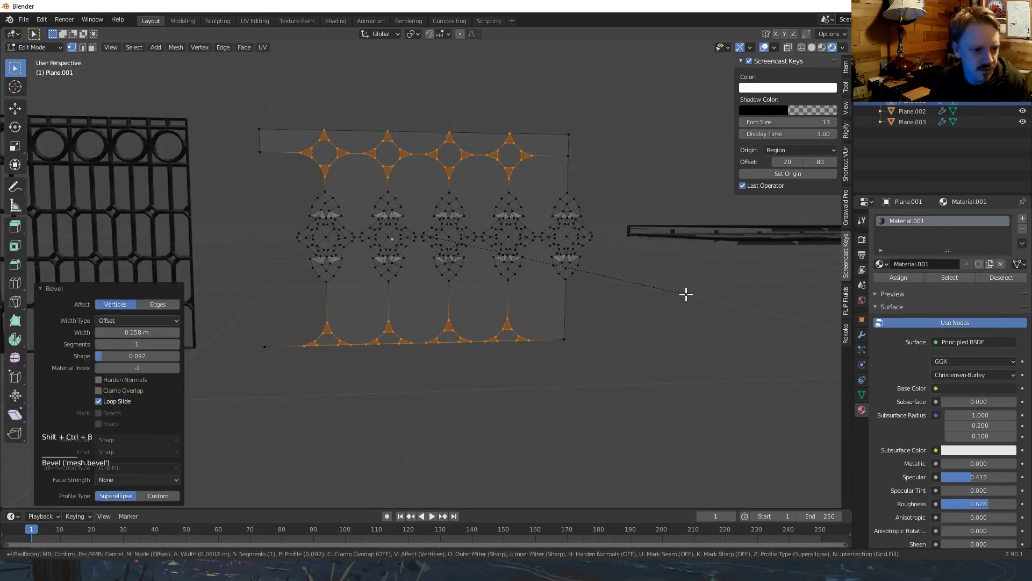
pyautogui.hotkey('ctrl', 'b')
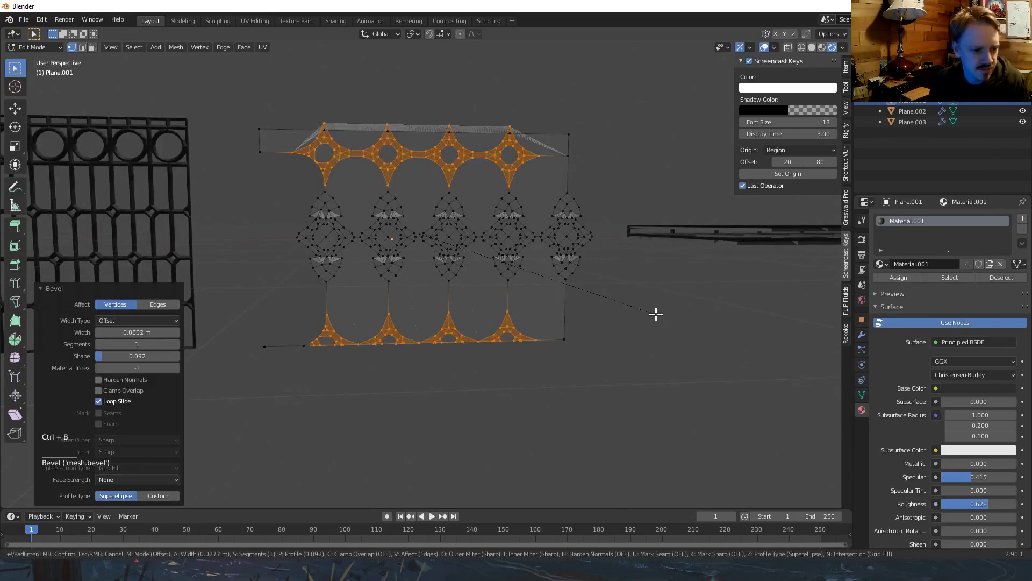
pyautogui.click(656, 314)
pyautogui.press('Tab')
pyautogui.hotkey('alt', 'a')
pyautogui.moveTo(509, 303); pyautogui.dragTo(544, 301, button='middle')
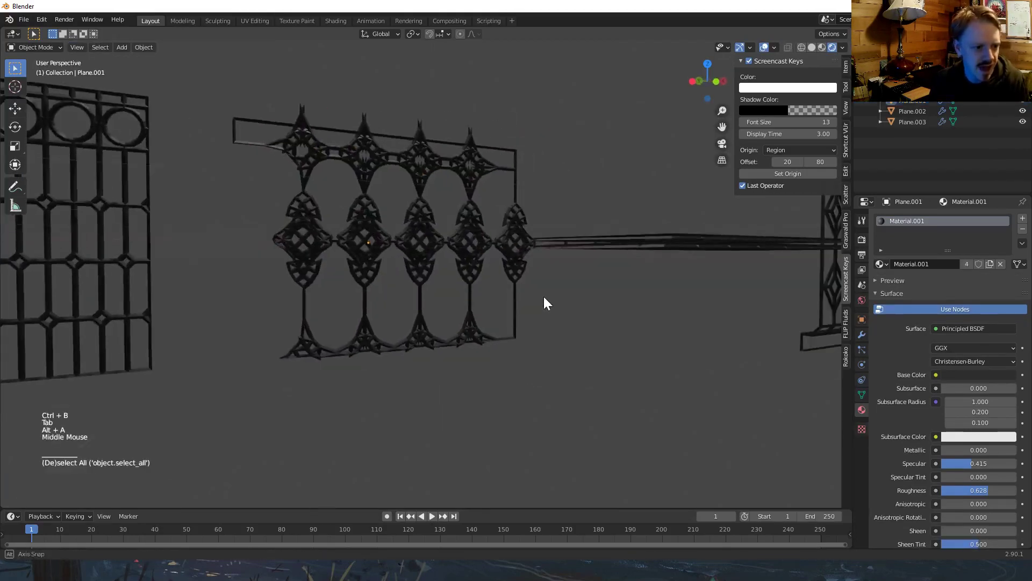